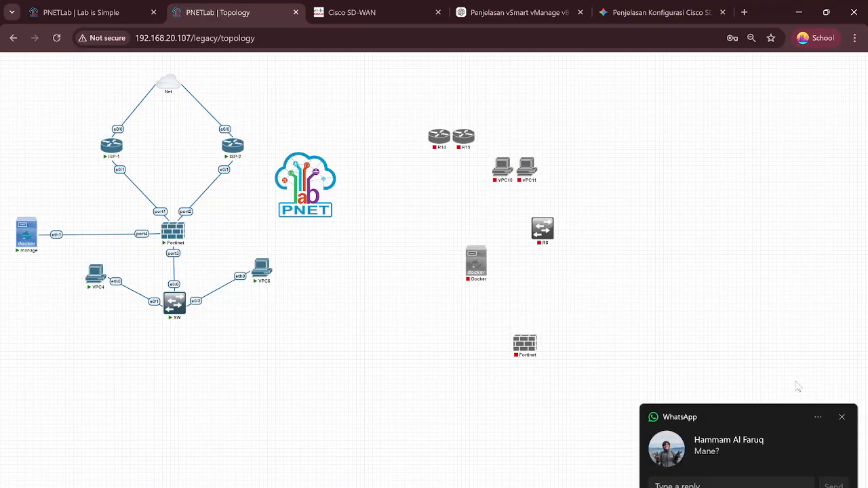
Step: Dismiss the chat pop-up, line up routers R14 and R15 side by side, and lower switch R8
{"action": "left_click", "coordinate": [841, 417]}
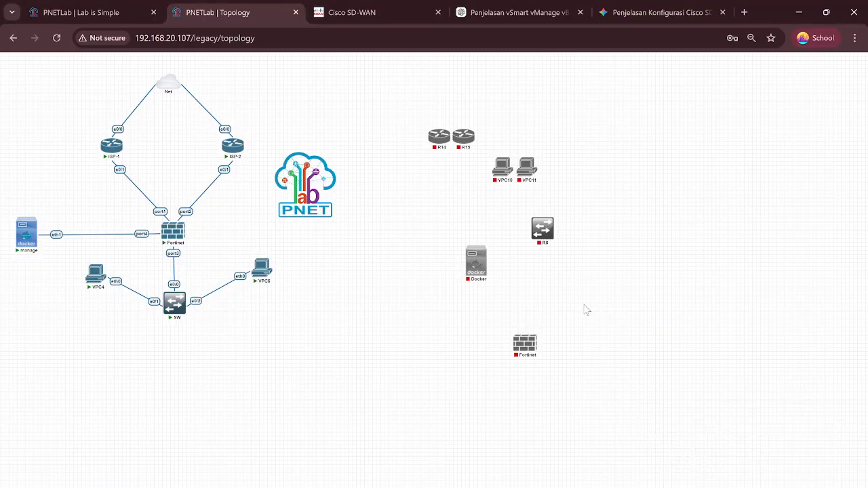
{"action": "left_click_drag", "start_coordinate": [443, 148], "coordinate": [452, 212]}
{"action": "left_click_drag", "start_coordinate": [470, 143], "coordinate": [622, 195]}
{"action": "left_click_drag", "start_coordinate": [453, 202], "coordinate": [475, 195]}
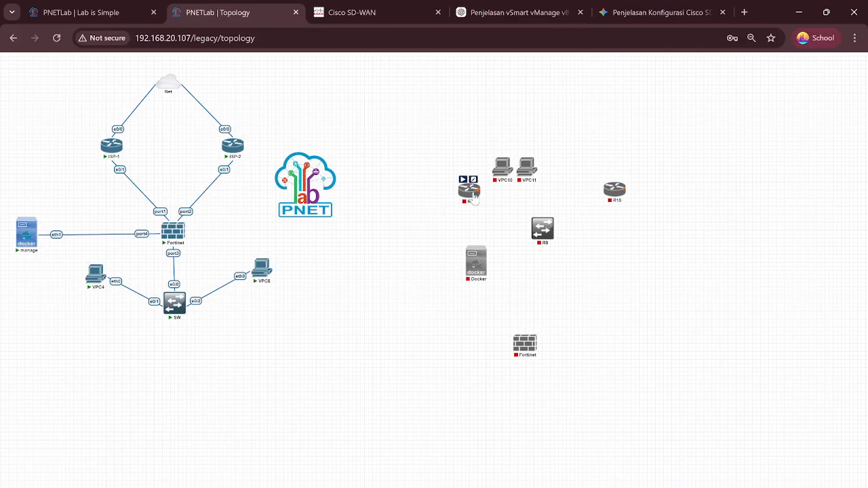
{"action": "left_click_drag", "start_coordinate": [549, 225], "coordinate": [540, 291]}
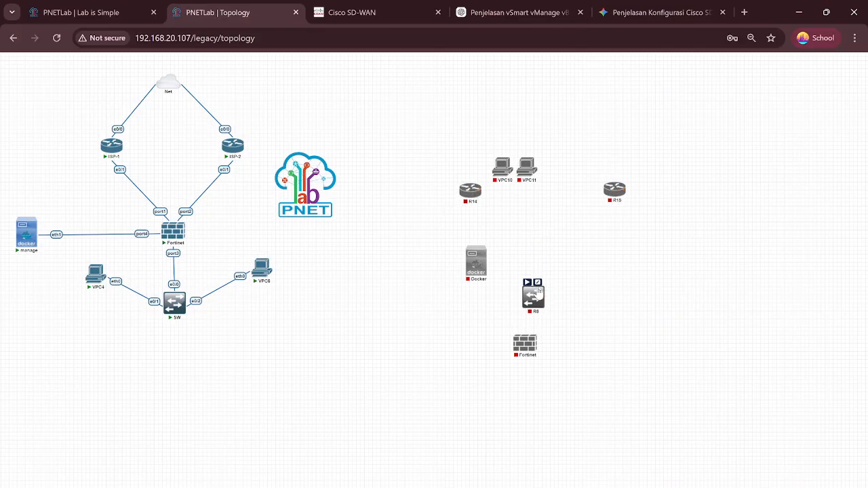
Step: Spread VPC10 and VPC11 along the bottom, move Docker left, and stack Fortinet above switch R8
{"action": "mouse_move", "coordinate": [490, 138]}
{"action": "left_mouse_down"}
{"action": "mouse_move", "coordinate": [558, 190]}
{"action": "mouse_move", "coordinate": [535, 221]}
{"action": "mouse_move", "coordinate": [545, 419]}
{"action": "mouse_move", "coordinate": [500, 425]}
{"action": "left_mouse_up"}
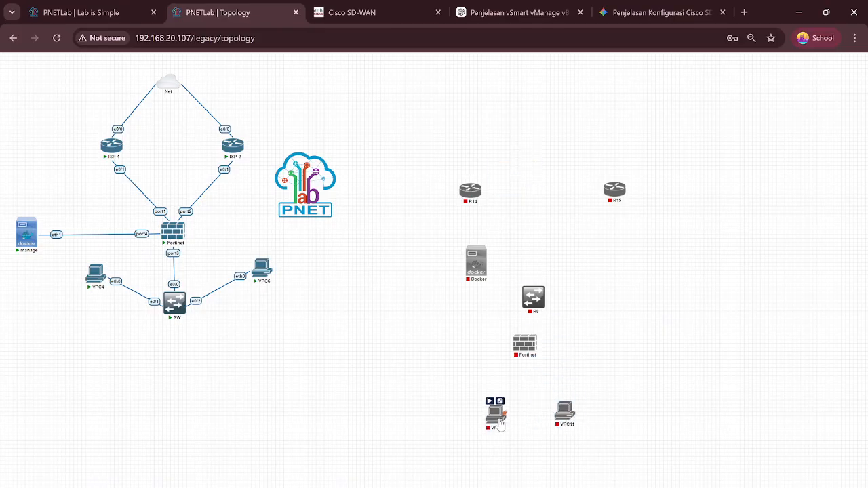
{"action": "left_click_drag", "start_coordinate": [566, 421], "coordinate": [611, 422]}
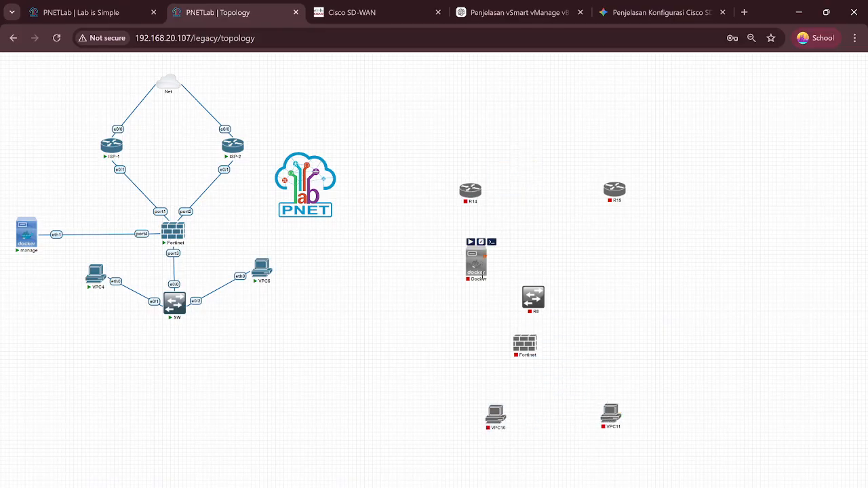
{"action": "left_click_drag", "start_coordinate": [476, 269], "coordinate": [385, 300]}
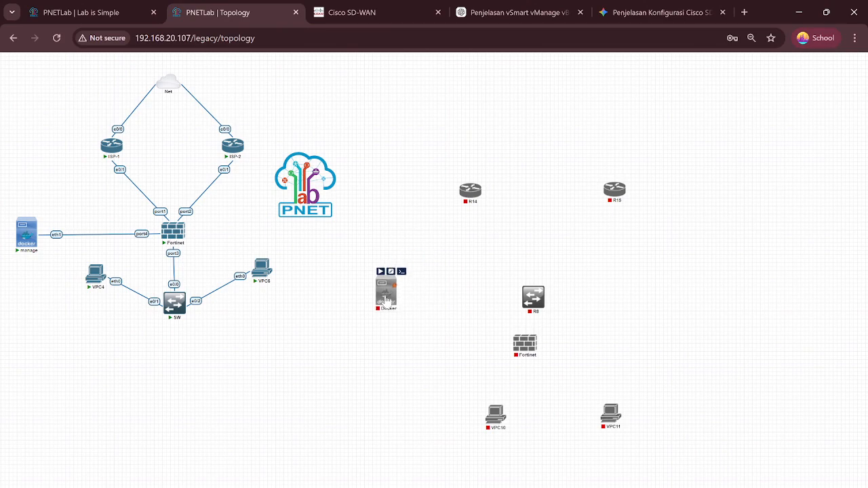
{"action": "left_click_drag", "start_coordinate": [534, 298], "coordinate": [542, 397]}
{"action": "left_click_drag", "start_coordinate": [524, 353], "coordinate": [540, 299]}
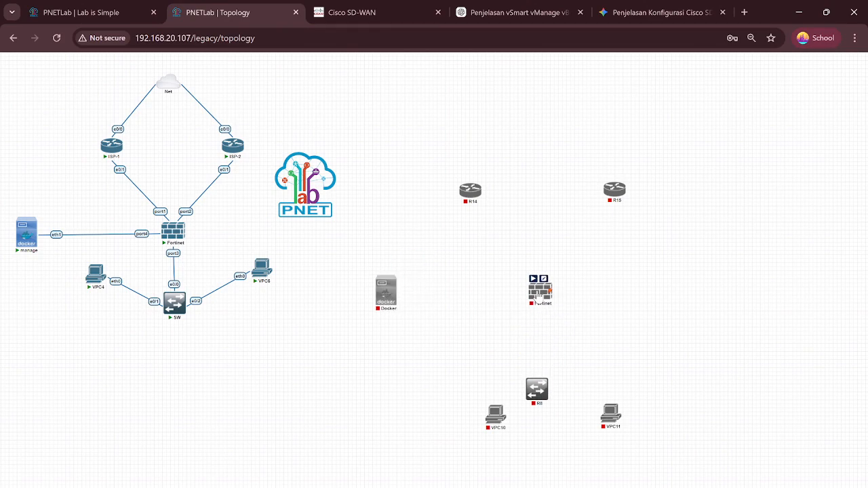
{"action": "left_click_drag", "start_coordinate": [536, 406], "coordinate": [540, 384]}
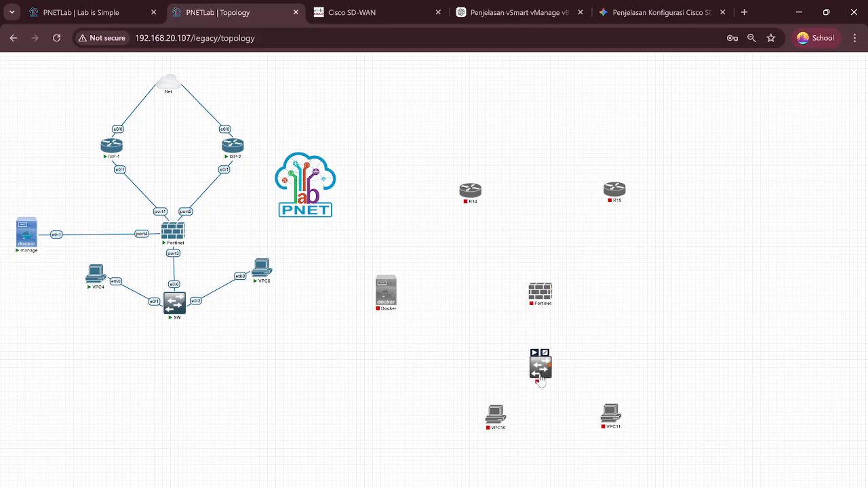
Step: Add a network cloud named Net of type Management(Cloud0) between R14 and R15
{"action": "right_click", "coordinate": [530, 210]}
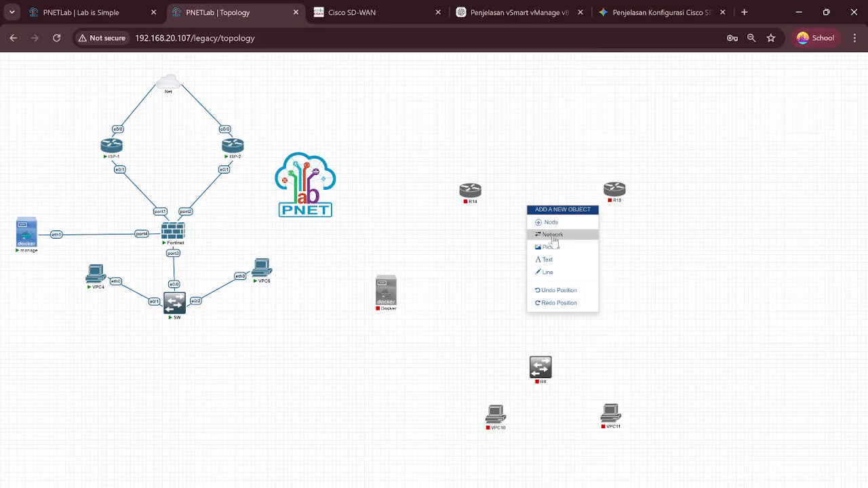
{"action": "left_click", "coordinate": [552, 235]}
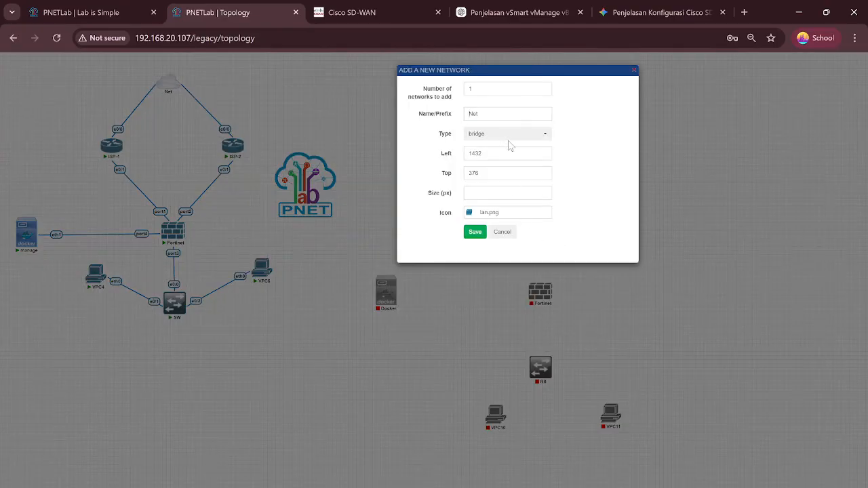
{"action": "left_click", "coordinate": [528, 139]}
{"action": "left_click", "coordinate": [528, 139]}
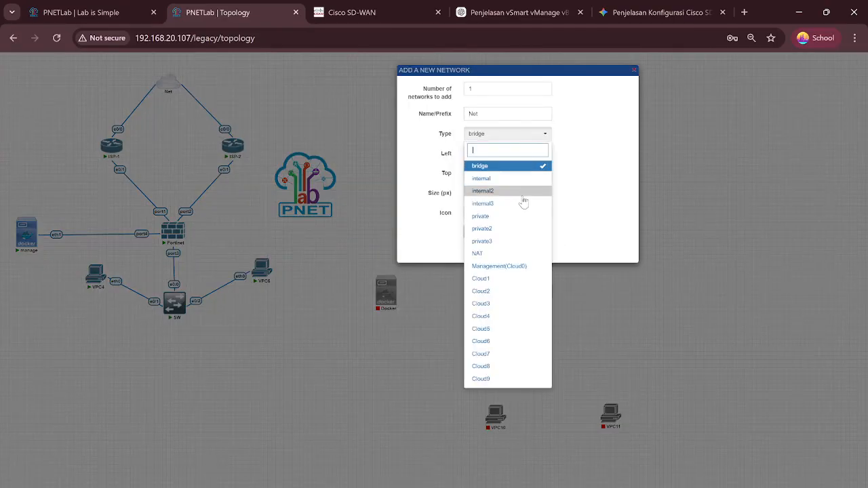
{"action": "left_click", "coordinate": [518, 269]}
{"action": "left_click", "coordinate": [476, 234]}
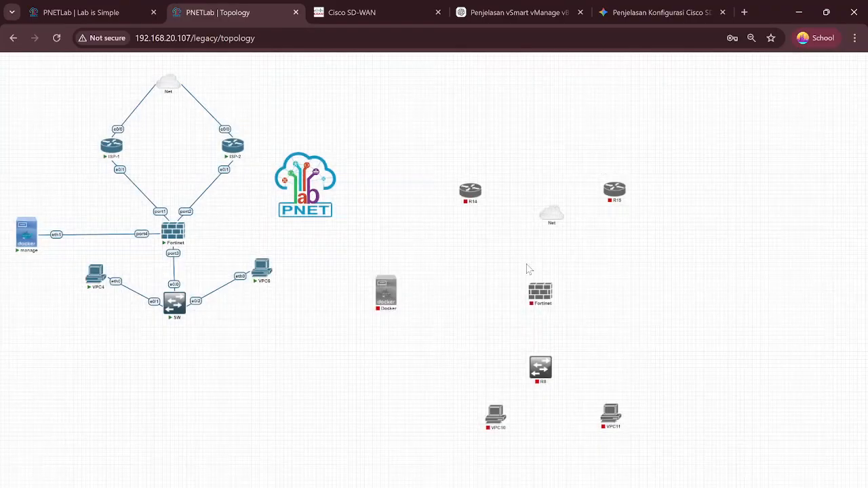
Step: Move the Net cloud to the top and link R14 e0/0 and R15 e0/0 to it
{"action": "mouse_move", "coordinate": [556, 216]}
{"action": "left_click_drag", "start_coordinate": [559, 216], "coordinate": [539, 92]}
{"action": "mouse_move", "coordinate": [480, 195]}
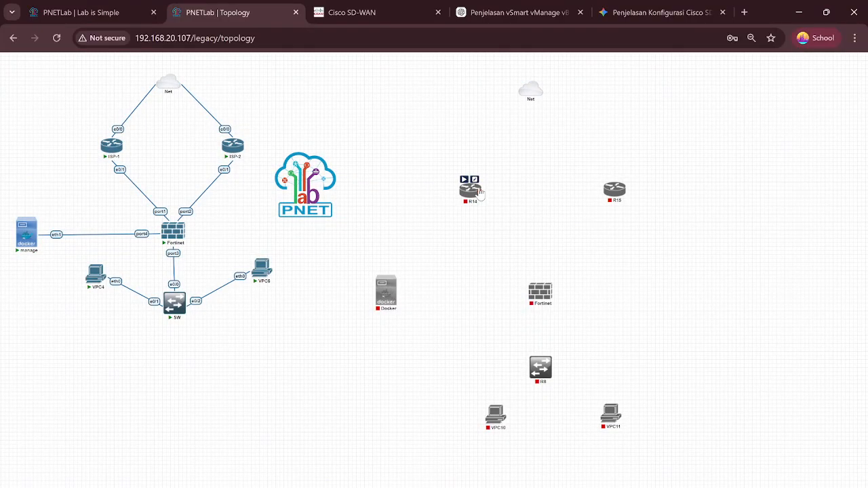
{"action": "left_click_drag", "start_coordinate": [481, 195], "coordinate": [526, 97]}
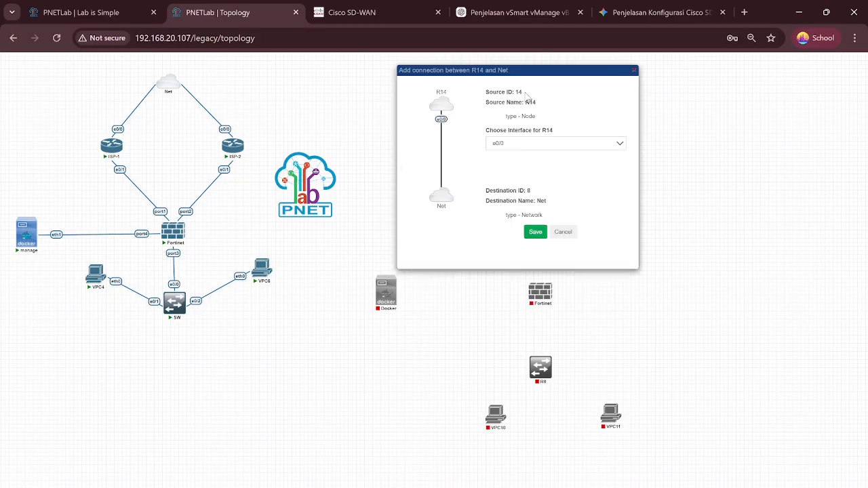
{"action": "left_click", "coordinate": [537, 232]}
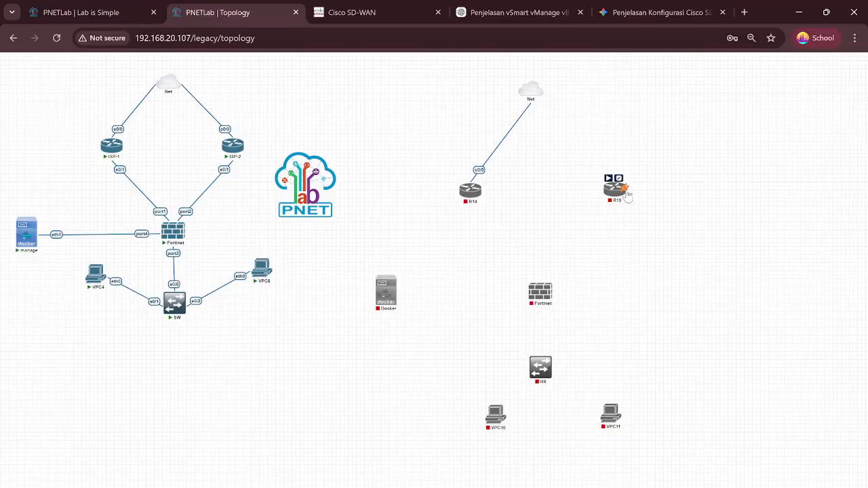
{"action": "mouse_move", "coordinate": [615, 178]}
{"action": "left_click_drag", "start_coordinate": [609, 179], "coordinate": [529, 95]}
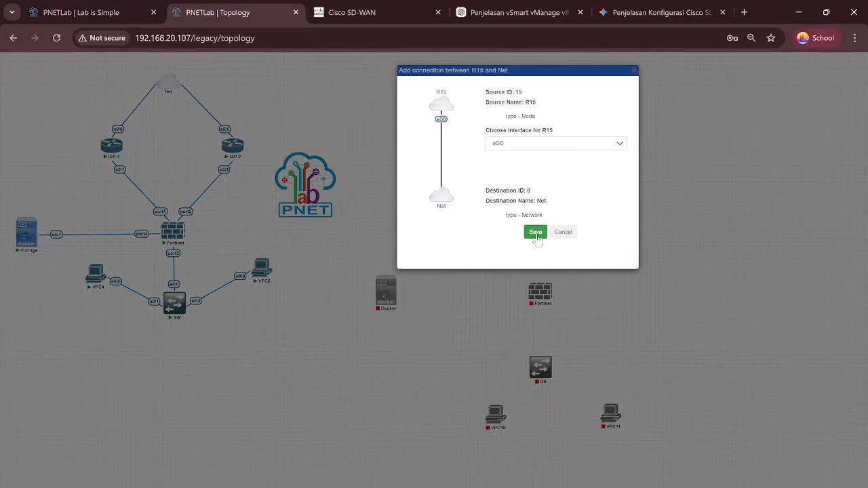
{"action": "left_click", "coordinate": [536, 233]}
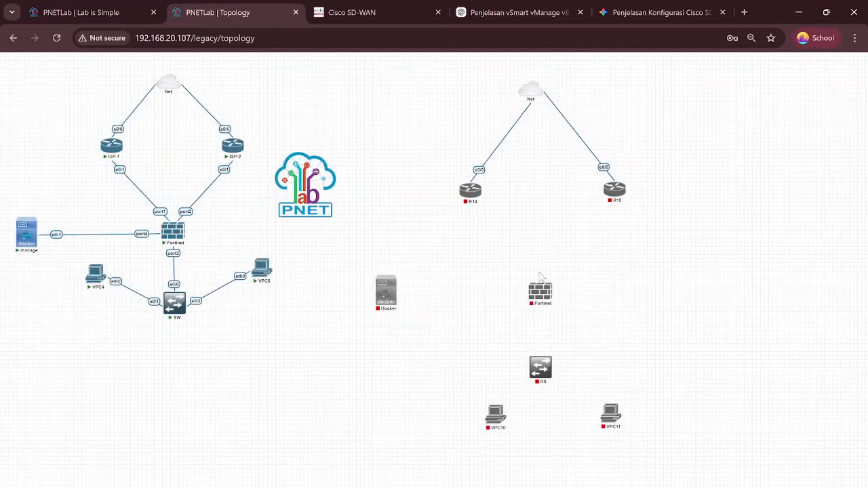
Step: Link R14 e0/1 to Fortinet port1, R15 to port2, and Fortinet port3 to Docker eth1
{"action": "left_click_drag", "start_coordinate": [473, 190], "coordinate": [534, 301]}
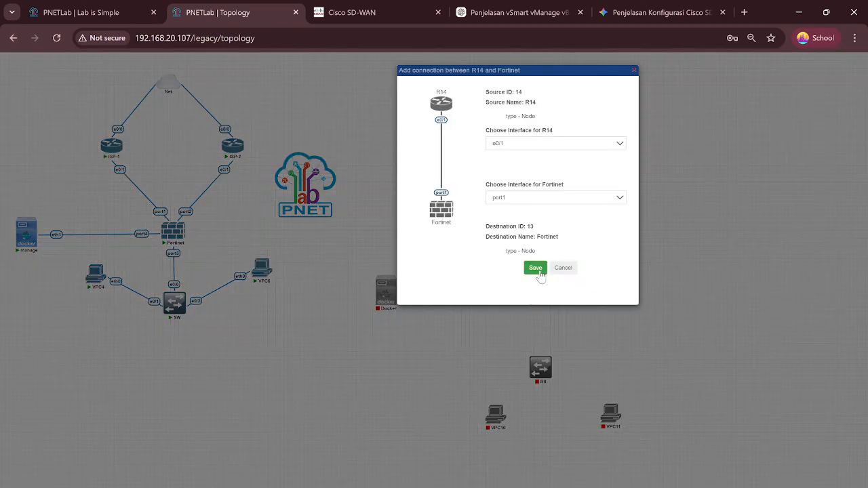
{"action": "left_click", "coordinate": [536, 269]}
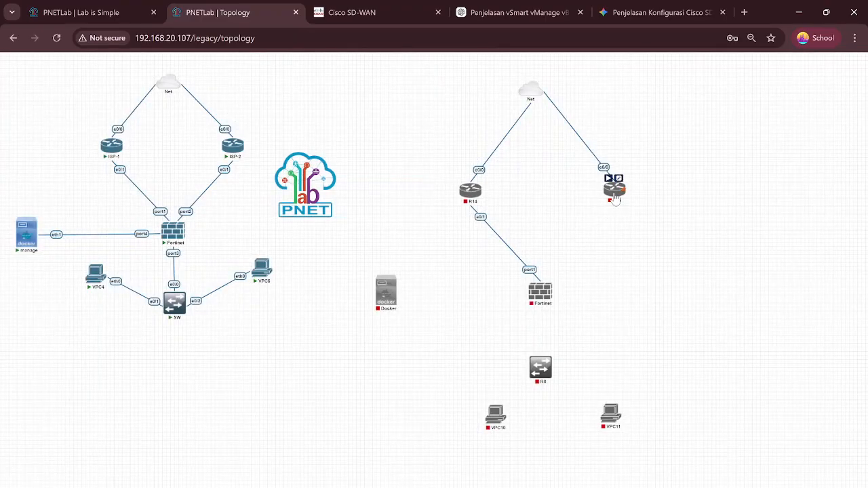
{"action": "left_click_drag", "start_coordinate": [617, 179], "coordinate": [540, 292]}
{"action": "left_click", "coordinate": [535, 268]}
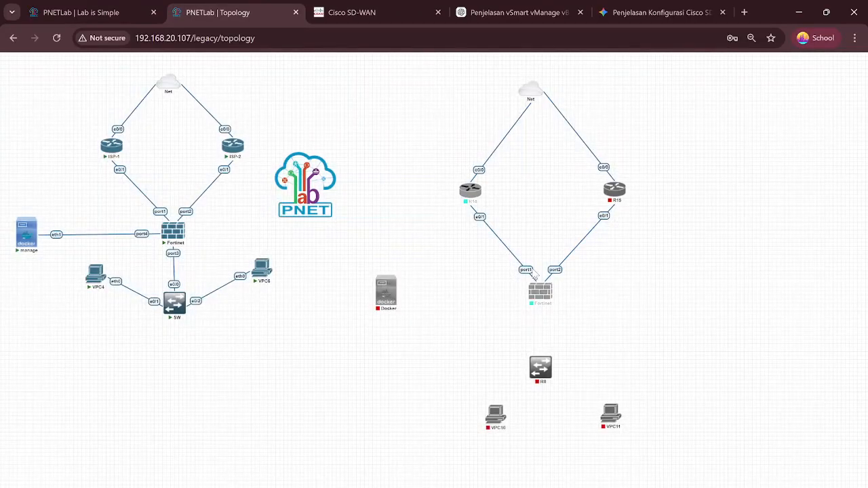
{"action": "mouse_move", "coordinate": [548, 293]}
{"action": "left_click_drag", "start_coordinate": [548, 293], "coordinate": [393, 294]}
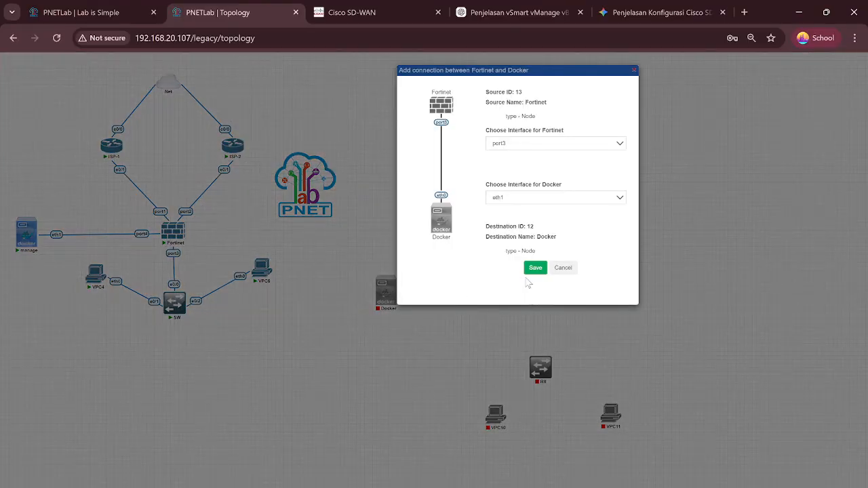
{"action": "left_click", "coordinate": [535, 270]}
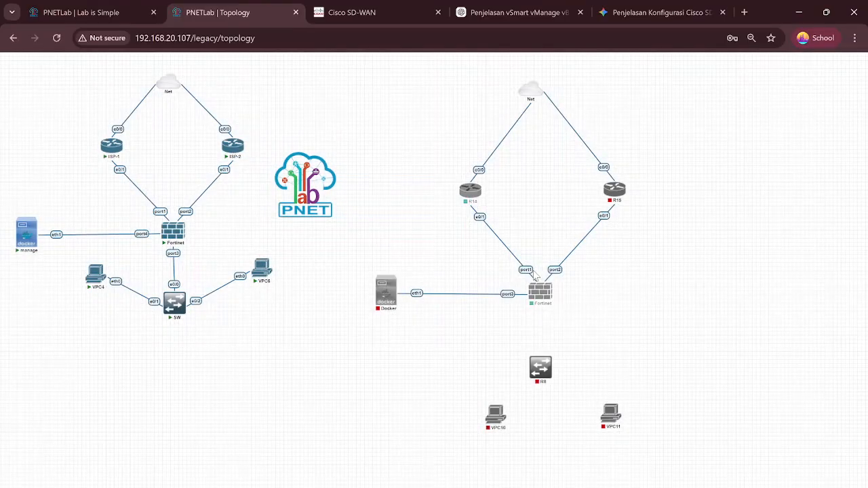
Step: Link Fortinet port4 to switch R8 e0/0, R8 e0/1 to VPC10, and R8 e0/2 to VPC11 eth0
{"action": "mouse_move", "coordinate": [551, 292]}
{"action": "left_click_drag", "start_coordinate": [552, 291], "coordinate": [541, 367]}
{"action": "left_click", "coordinate": [533, 270]}
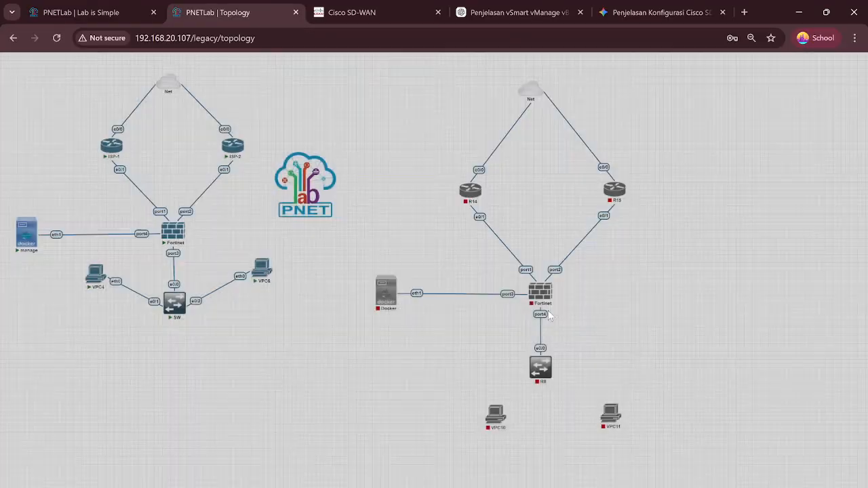
{"action": "mouse_move", "coordinate": [548, 368]}
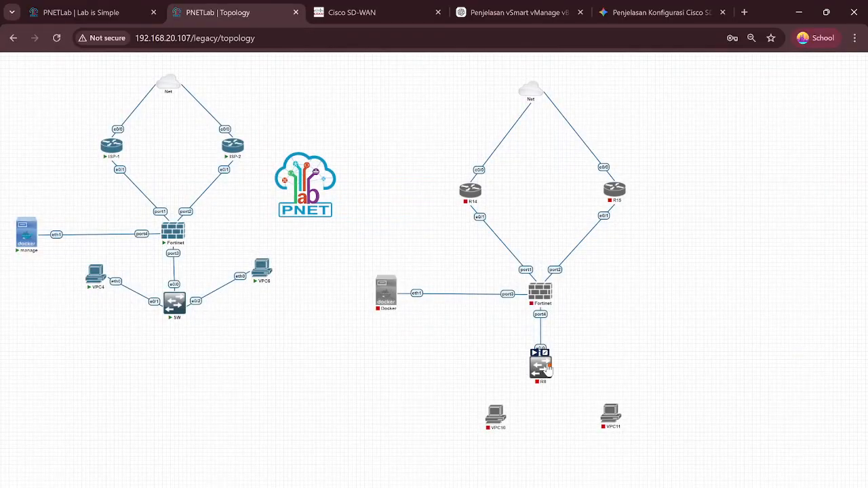
{"action": "left_click_drag", "start_coordinate": [548, 368], "coordinate": [497, 415]}
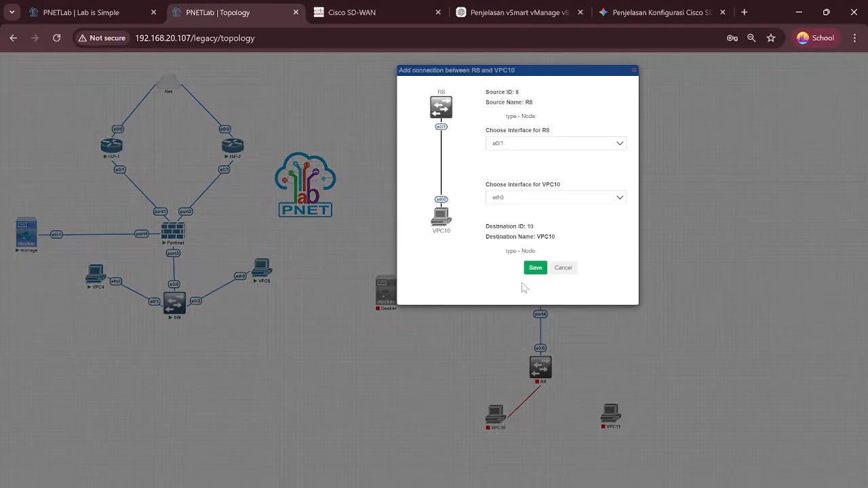
{"action": "left_click", "coordinate": [535, 270]}
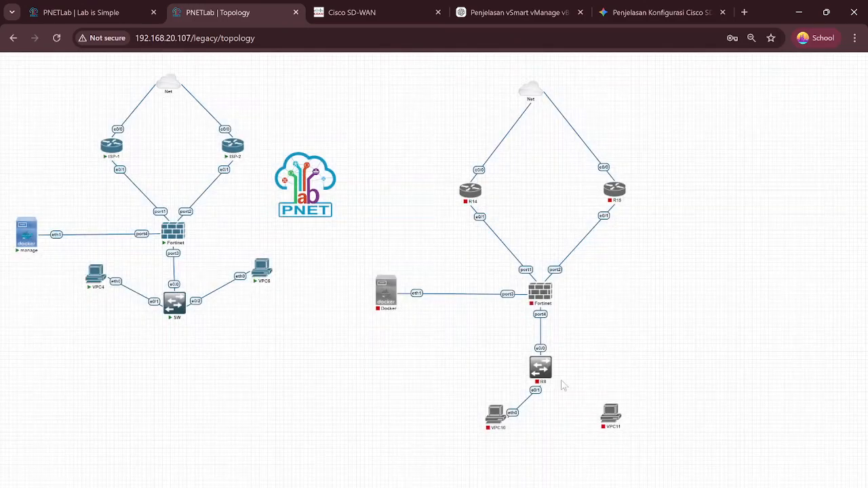
{"action": "left_click_drag", "start_coordinate": [549, 363], "coordinate": [609, 411]}
{"action": "left_click", "coordinate": [535, 268]}
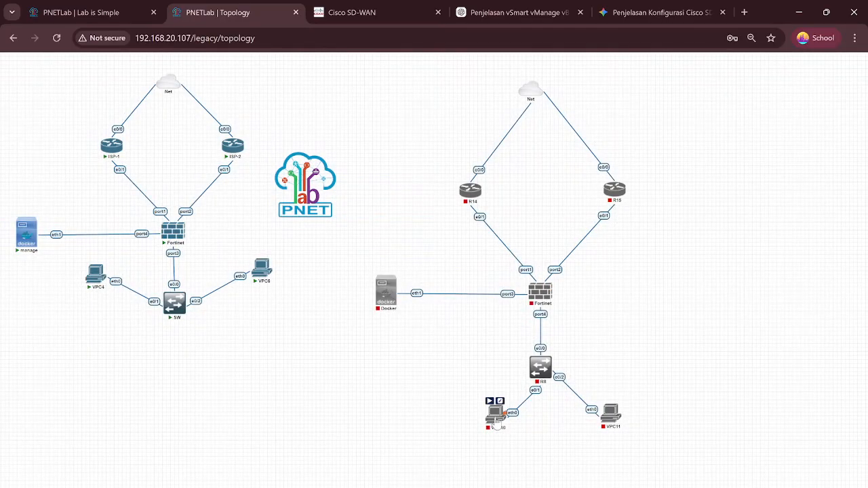
Step: Nudge VPC10, VPC11 and the Net cloud into neater positions
{"action": "left_click_drag", "start_coordinate": [495, 413], "coordinate": [463, 415]}
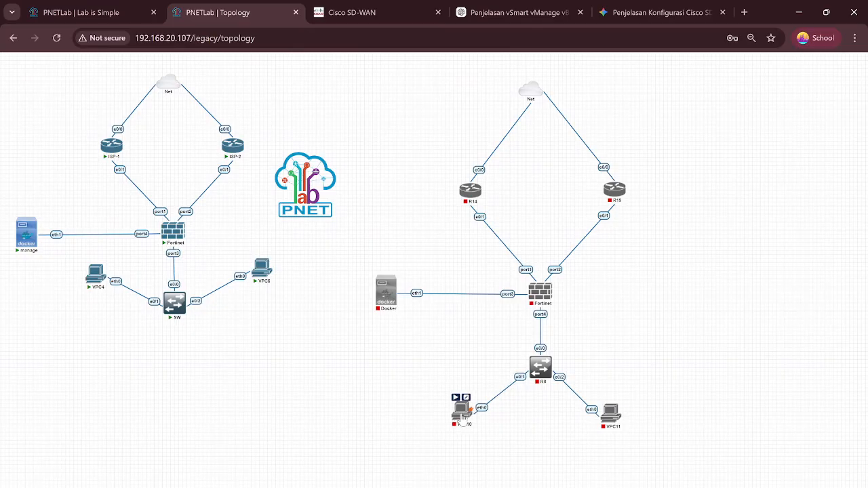
{"action": "left_click_drag", "start_coordinate": [613, 425], "coordinate": [620, 420]}
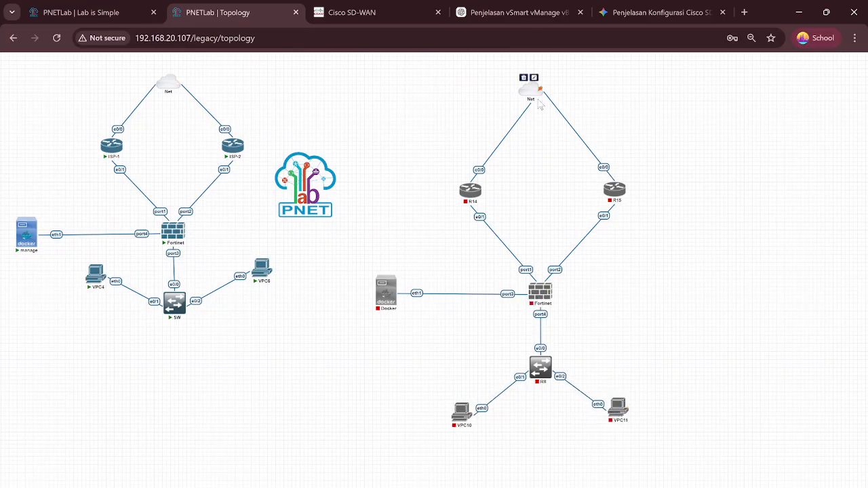
{"action": "mouse_move", "coordinate": [534, 97]}
{"action": "left_mouse_down"}
{"action": "mouse_move", "coordinate": [536, 105]}
{"action": "mouse_move", "coordinate": [510, 104]}
{"action": "mouse_move", "coordinate": [539, 93]}
{"action": "left_mouse_up"}
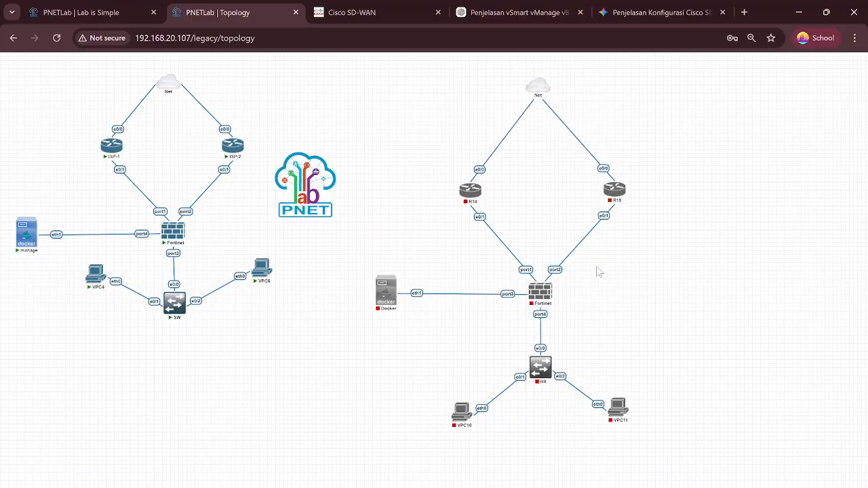
Step: Open router R14's console, which shows the Apache Guacamole login page
{"action": "scroll", "coordinate": [647, 267], "scroll_direction": "down", "scroll_amount": 2}
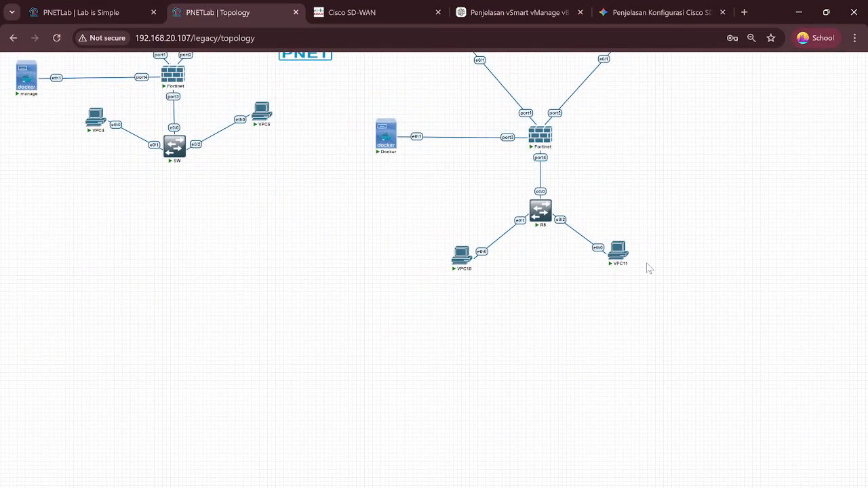
{"action": "scroll", "coordinate": [647, 267], "scroll_direction": "up", "scroll_amount": 2}
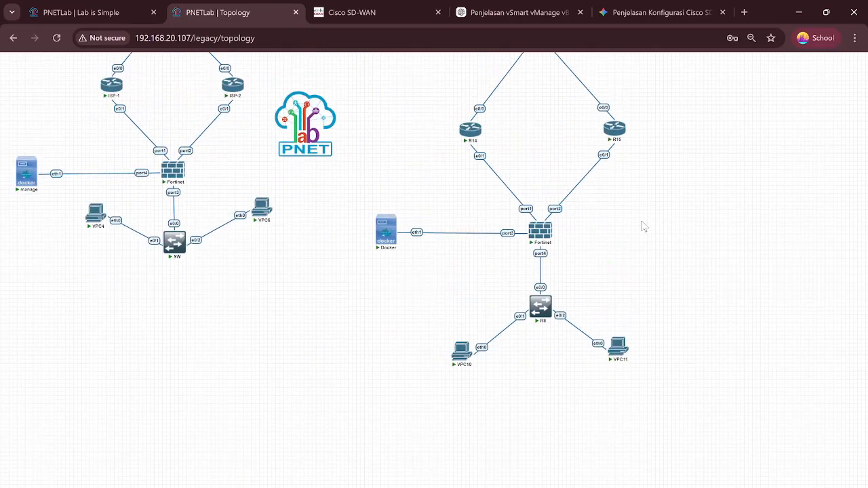
{"action": "left_click", "coordinate": [470, 148]}
{"action": "scroll", "coordinate": [471, 151], "scroll_direction": "up", "scroll_amount": 1}
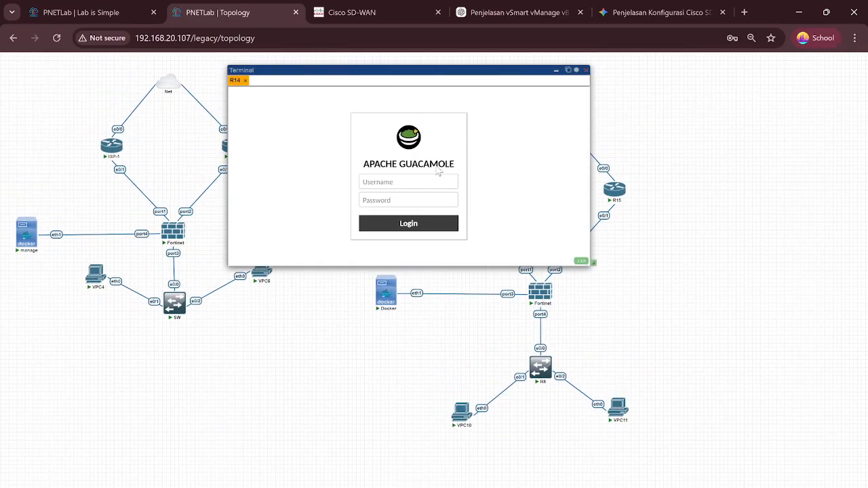
Step: Reload the topology page and bring up R14's console prompt
{"action": "key", "text": "F5"}
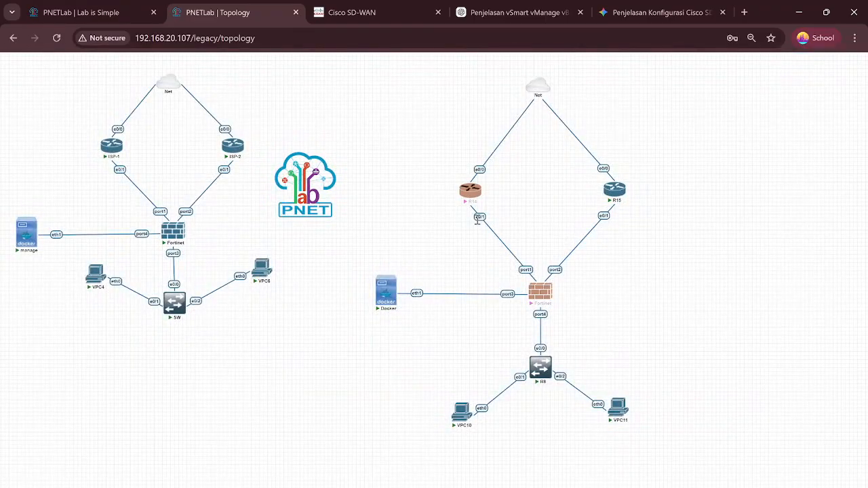
{"action": "left_click", "coordinate": [472, 192]}
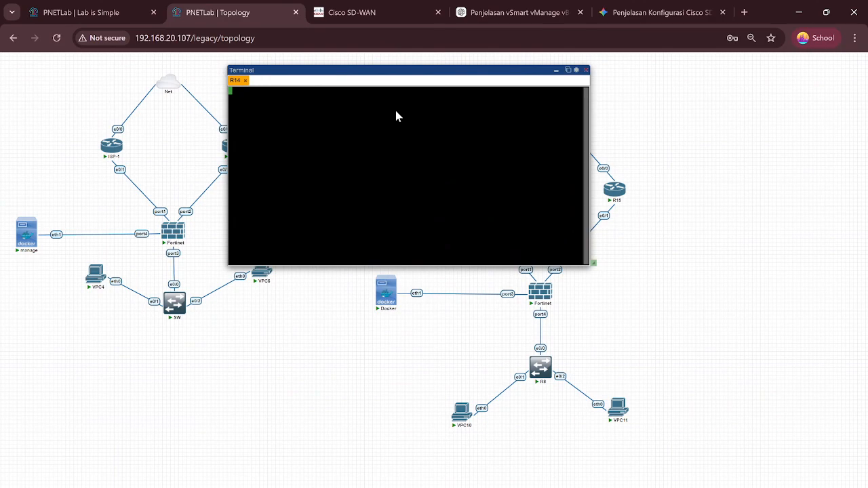
{"action": "key", "text": "Return"}
{"action": "key", "text": "Return"}
{"action": "key", "text": "Return"}
{"action": "key", "text": "Return"}
Step: On R14, enter conf t and set Ethernet0/0 to 'ip add dhcp', obtaining 172.23.1.65
{"action": "type", "text": "conf t"}
{"action": "key", "text": "Return"}
{"action": "key", "text": "Return"}
{"action": "key", "text": "Return"}
{"action": "key", "text": "Return"}
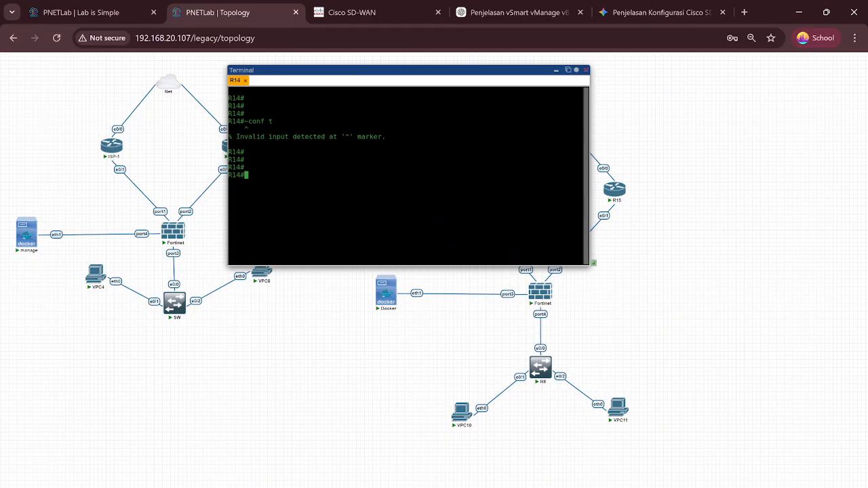
{"action": "type", "text": "conf t"}
{"action": "key", "text": "Return"}
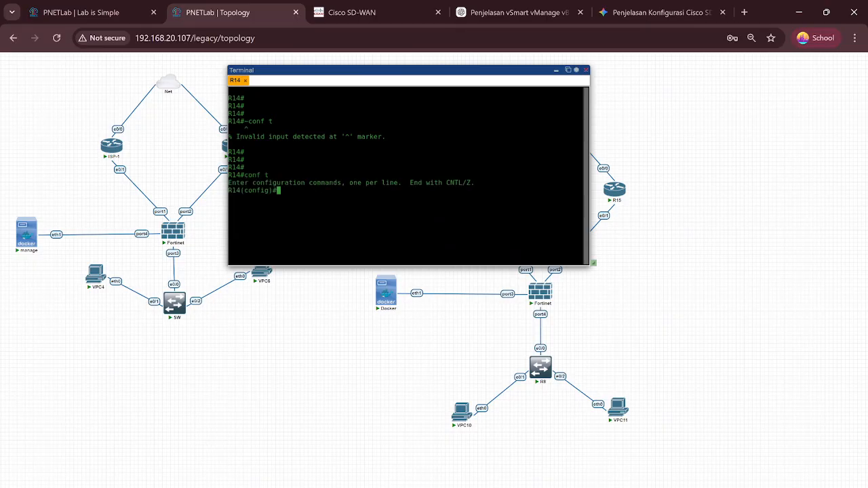
{"action": "key", "text": "Return"}
{"action": "key", "text": "Return"}
{"action": "key", "text": "Return"}
{"action": "key", "text": "Return"}
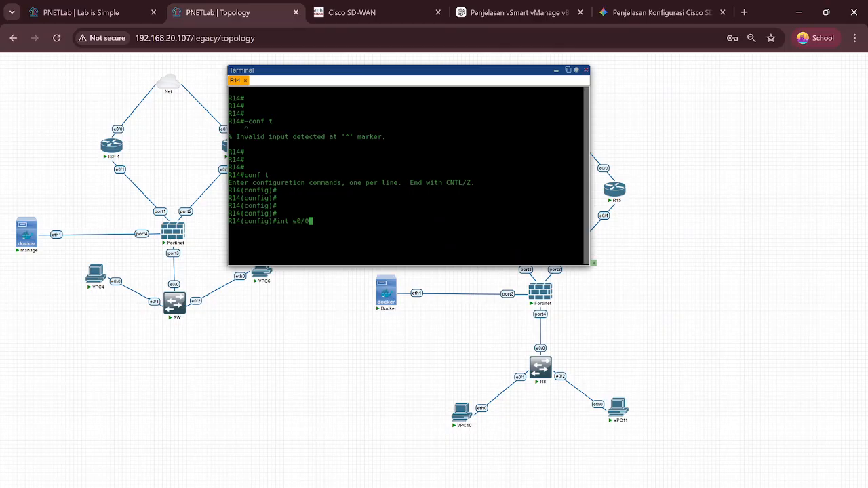
{"action": "type", "text": "int e0/0"}
{"action": "key", "text": "Return"}
{"action": "type", "text": "ip add dhcp"}
{"action": "key", "text": "Return"}
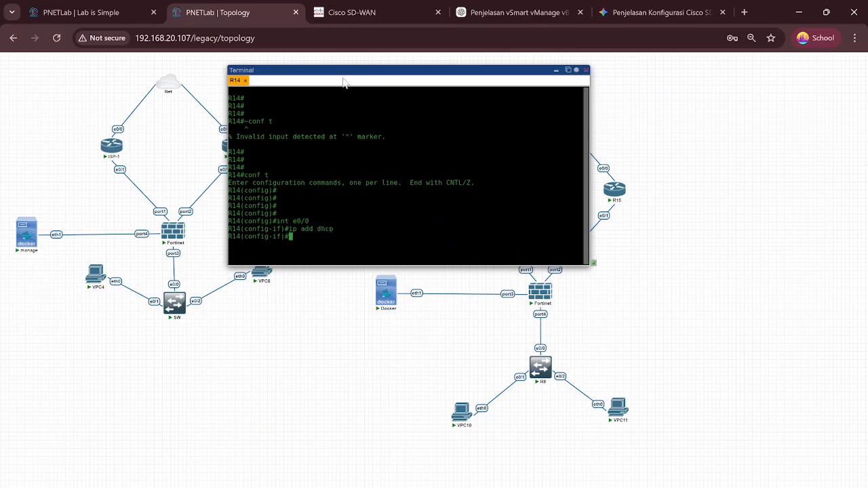
Step: Close R14's console and open R15's console
{"action": "type", "text": "~~"}
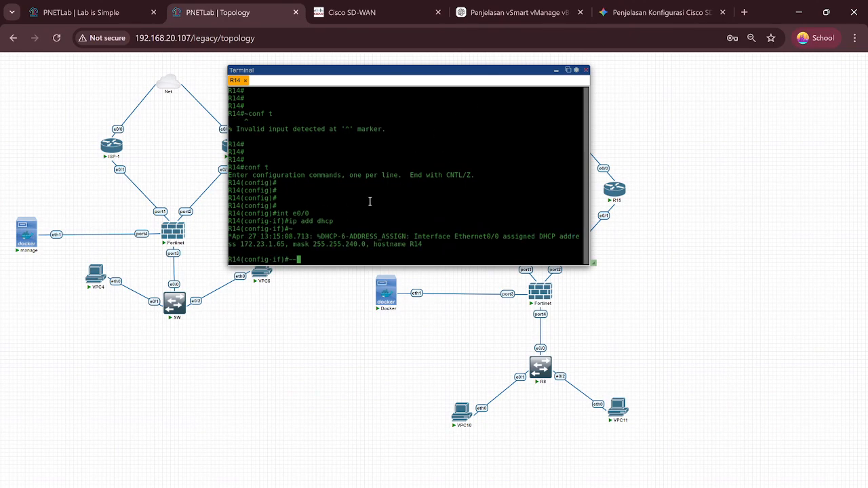
{"action": "left_click", "coordinate": [556, 71]}
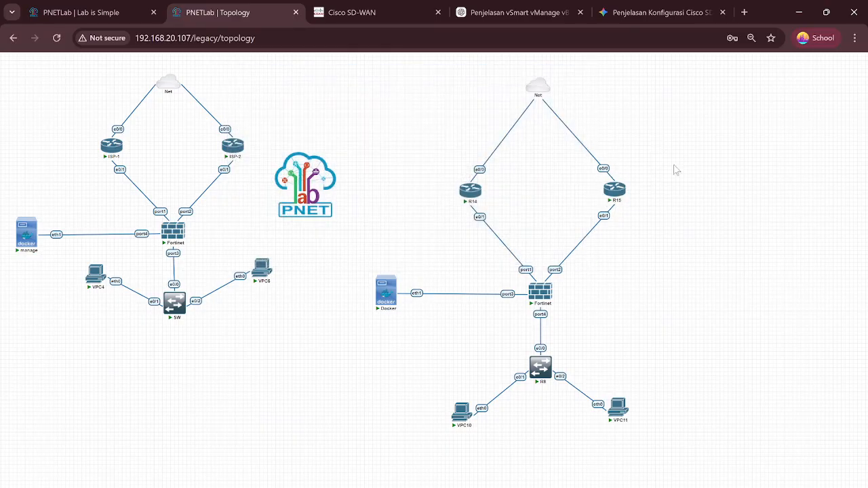
{"action": "left_click", "coordinate": [615, 190]}
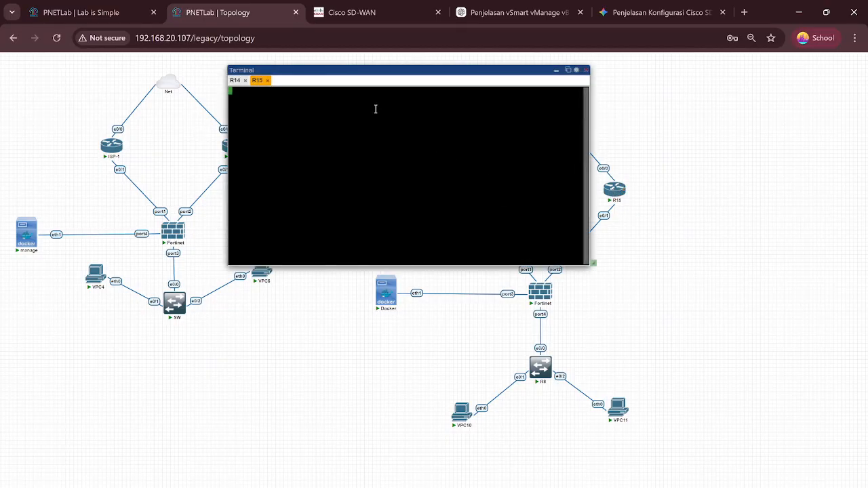
Step: On R15, enter configuration mode and list interfaces with 'do sh ip int br'
{"action": "key", "text": "Return"}
{"action": "type", "text": "conf t"}
{"action": "key", "text": "Return"}
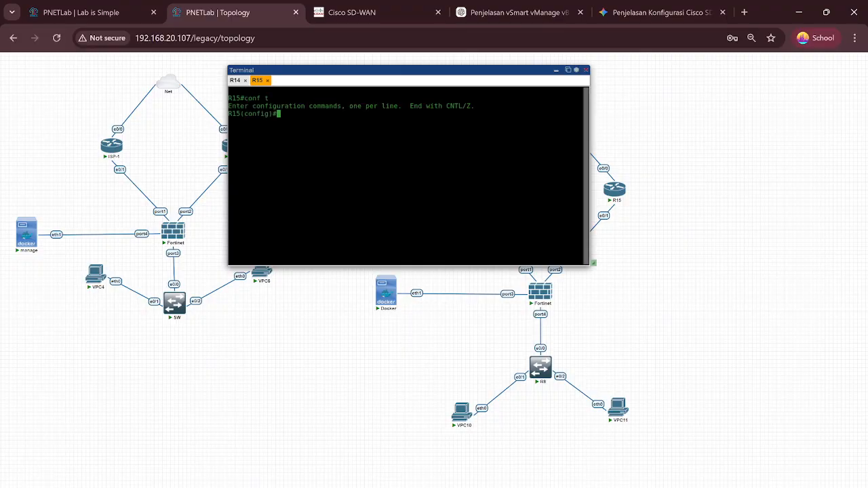
{"action": "key", "text": "Return"}
{"action": "key", "text": "Return"}
{"action": "key", "text": "Return"}
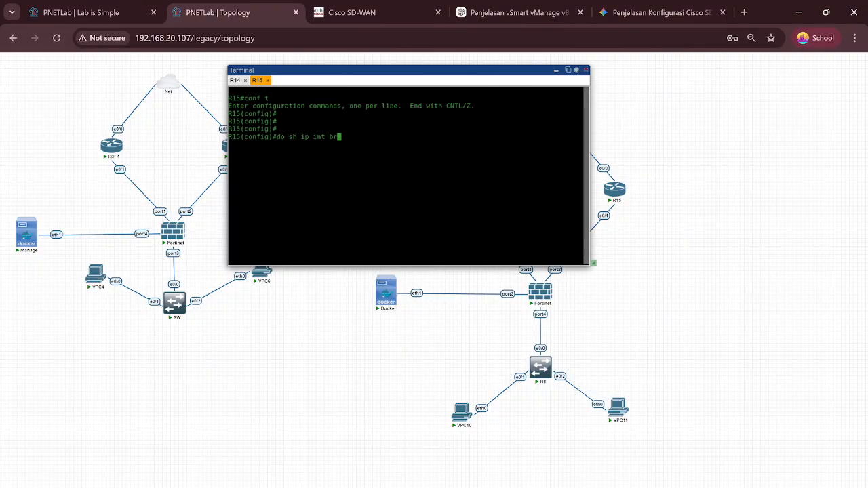
{"action": "type", "text": "do sh ip int br"}
{"action": "key", "text": "Return"}
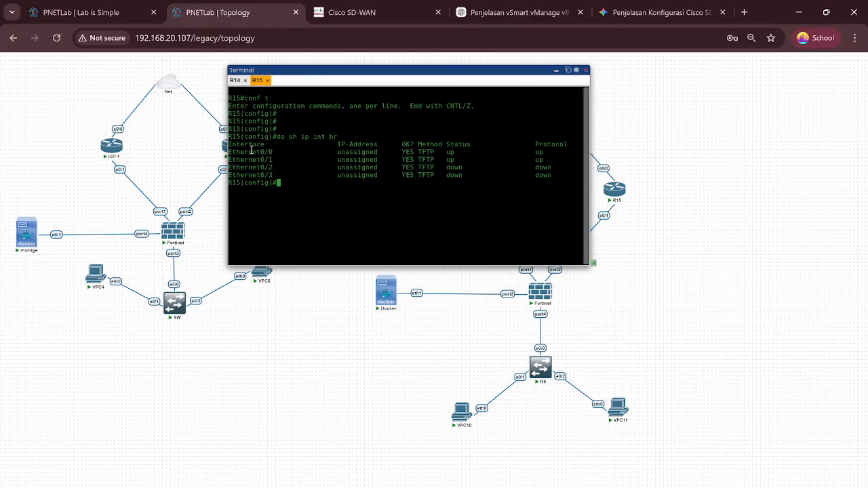
{"action": "left_click_drag", "start_coordinate": [251, 150], "coordinate": [481, 153]}
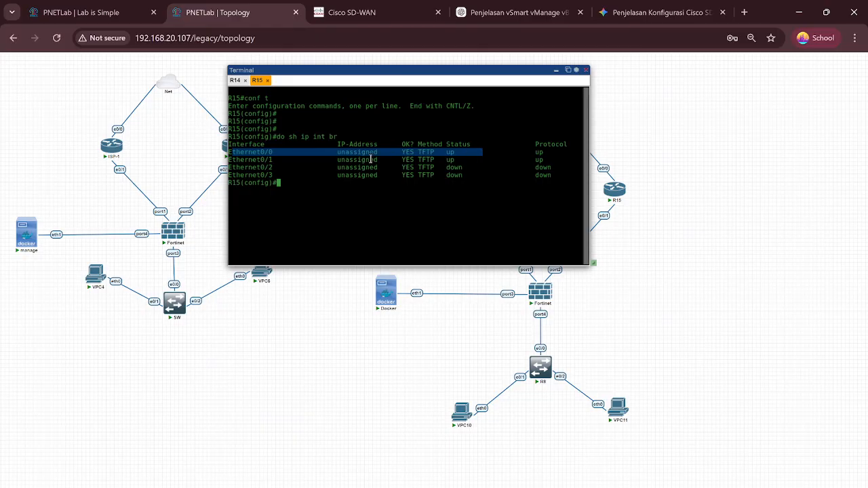
{"action": "left_click", "coordinate": [428, 202]}
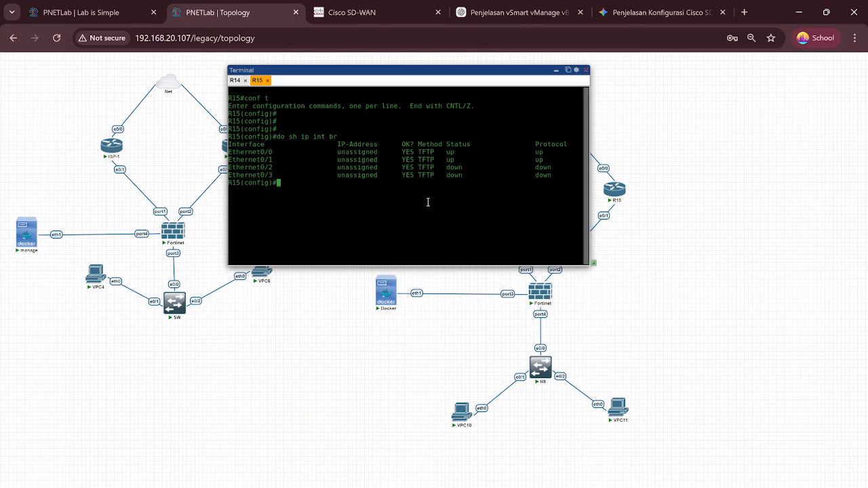
Step: Set R15's Ethernet0/0 to 'ip add dhcp', then return to R14's console
{"action": "key", "text": "Return"}
{"action": "key", "text": "Return"}
{"action": "key", "text": "Return"}
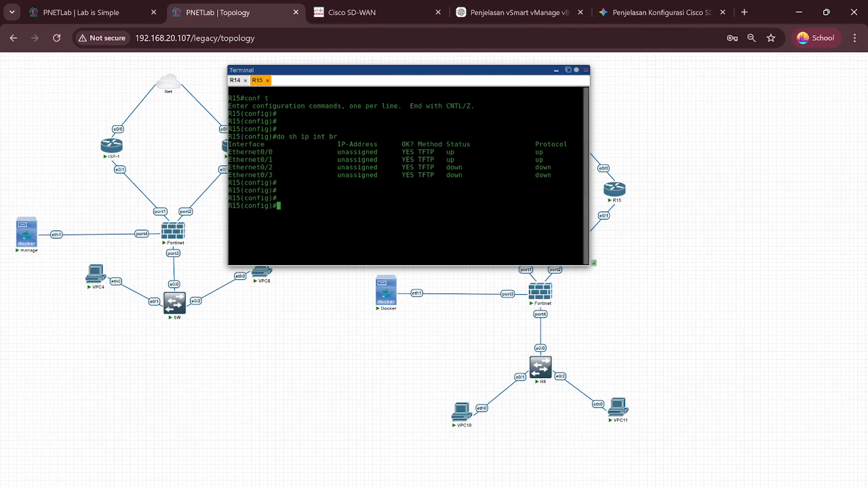
{"action": "type", "text": "int e0/0"}
{"action": "key", "text": "Return"}
{"action": "type", "text": "ig-if)#ip add dhc"}
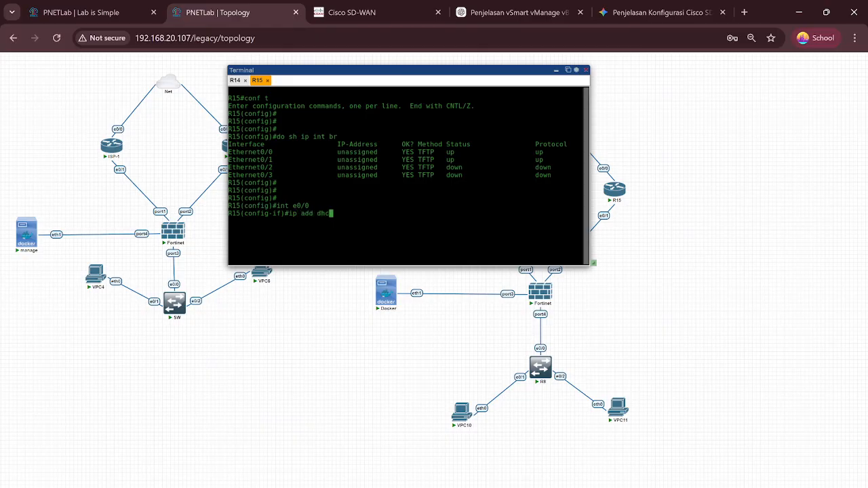
{"action": "type", "text": "p"}
{"action": "key", "text": "Return"}
{"action": "key", "text": "Return"}
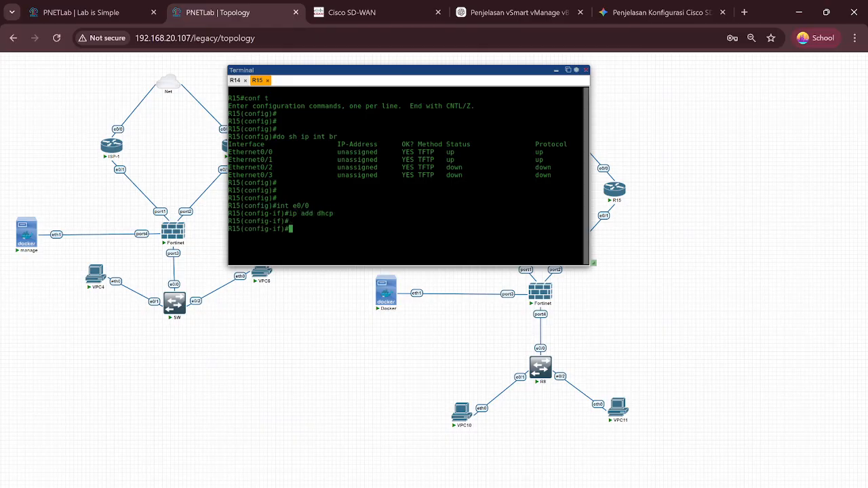
{"action": "left_click", "coordinate": [234, 80]}
{"action": "key", "text": "Return"}
{"action": "key", "text": "Return"}
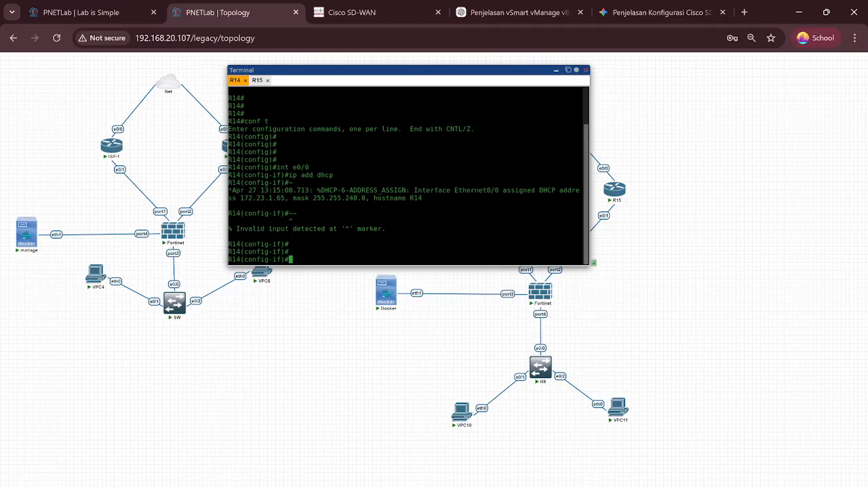
Step: Run 'do sh ip int br' on R14 to confirm Ethernet0/0 holds 172.23.1.65
{"action": "type", "text": "int e0/0"}
{"action": "key", "text": "BackSpace"}
{"action": "key", "text": "BackSpace"}
{"action": "key", "text": "BackSpace"}
{"action": "key", "text": "BackSpace"}
{"action": "key", "text": "BackSpace"}
{"action": "key", "text": "BackSpace"}
{"action": "key", "text": "BackSpace"}
{"action": "key", "text": "BackSpace"}
{"action": "type", "text": "do sh int"}
{"action": "key", "text": "BackSpace"}
{"action": "key", "text": "BackSpace"}
{"action": "key", "text": "BackSpace"}
{"action": "key", "text": "BackSpace"}
{"action": "type", "text": "ip int br"}
{"action": "key", "text": "Return"}
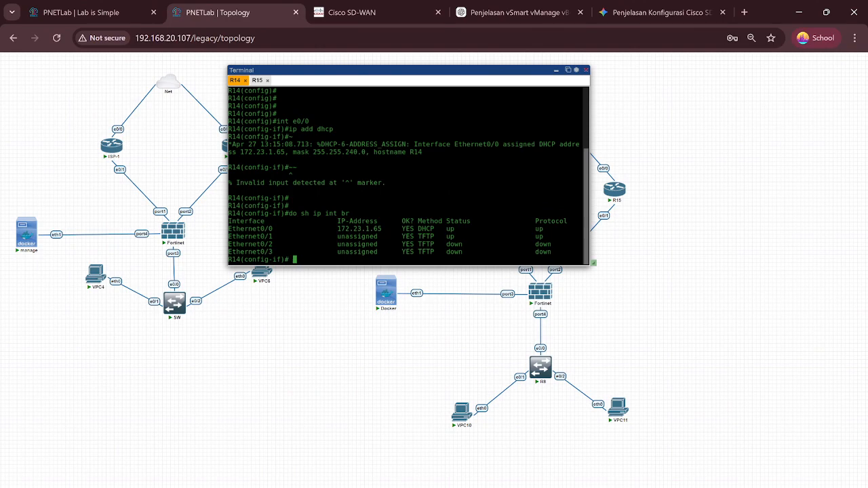
{"action": "left_click_drag", "start_coordinate": [250, 229], "coordinate": [382, 221]}
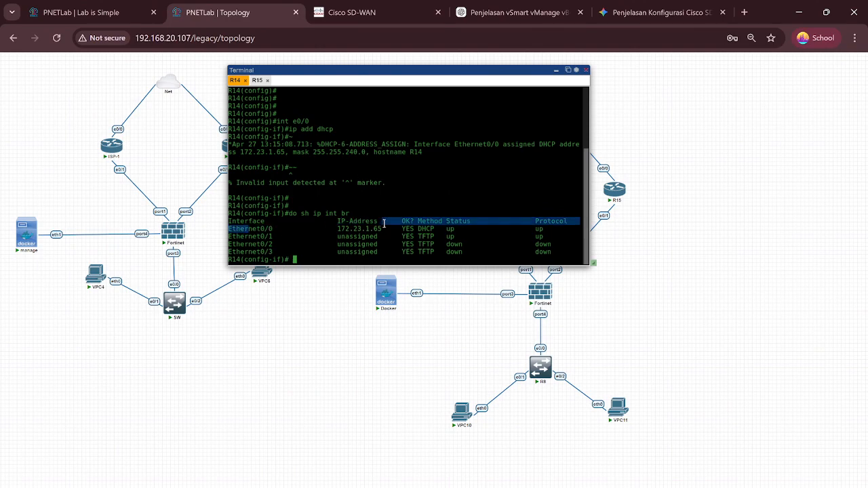
Step: Rerun the interface summary on R15 confirming Ethernet0/0 at 172.23.1.66 up/up, and move the console aside
{"action": "left_click", "coordinate": [258, 80]}
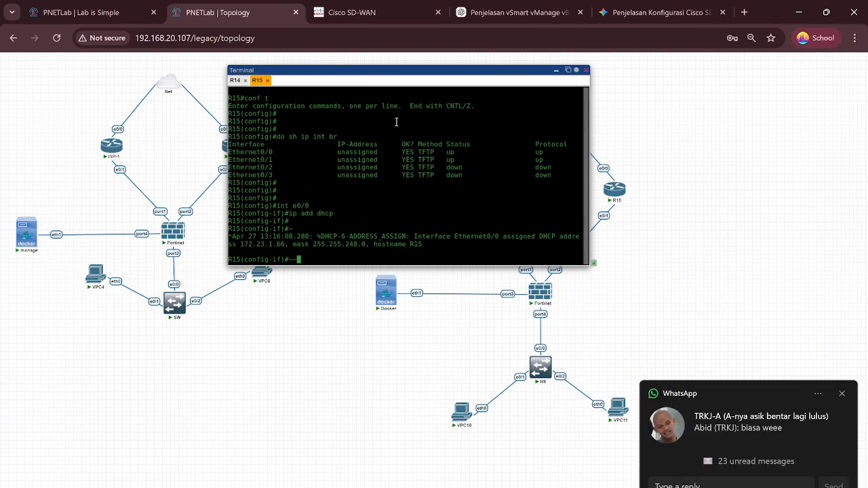
{"action": "type", "text": "~"}
{"action": "key", "text": "Return"}
{"action": "key", "text": "Return"}
{"action": "key", "text": "Return"}
{"action": "key", "text": "Return"}
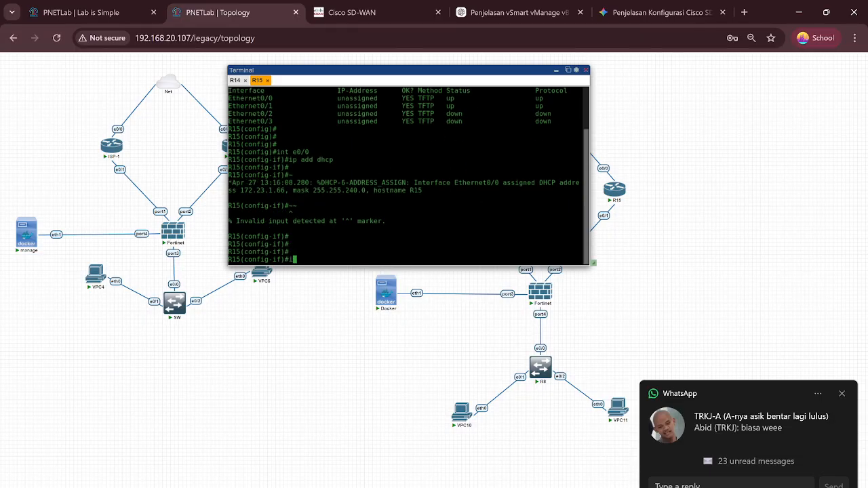
{"action": "type", "text": "int e0/0"}
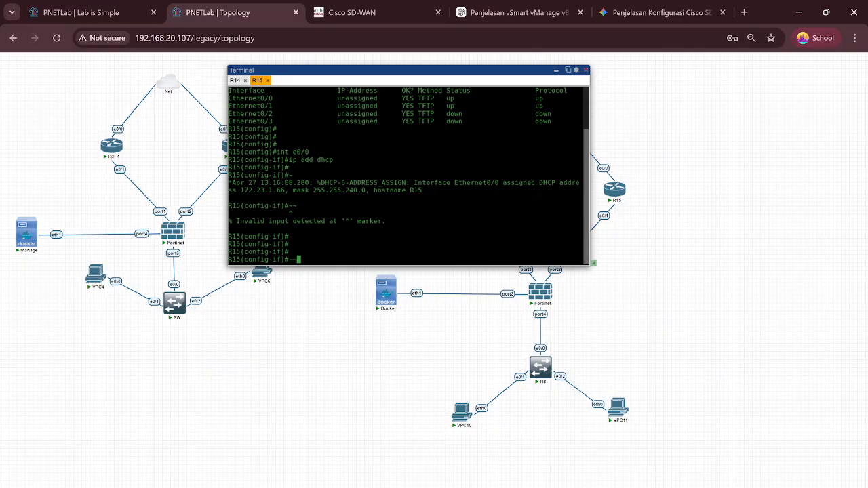
{"action": "key", "text": "Up"}
{"action": "key", "text": "Up"}
{"action": "key", "text": "Up"}
{"action": "key", "text": "Up"}
{"action": "key", "text": "Return"}
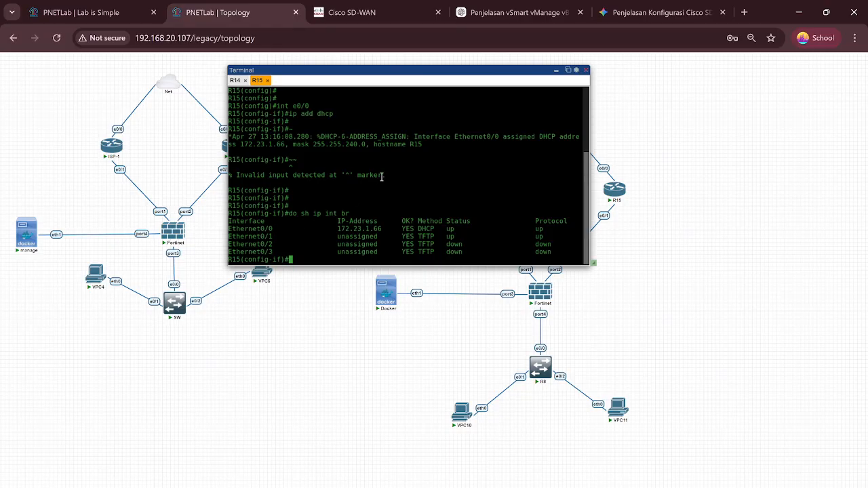
{"action": "left_click_drag", "start_coordinate": [382, 70], "coordinate": [225, 149]}
{"action": "type", "text": "~?"}
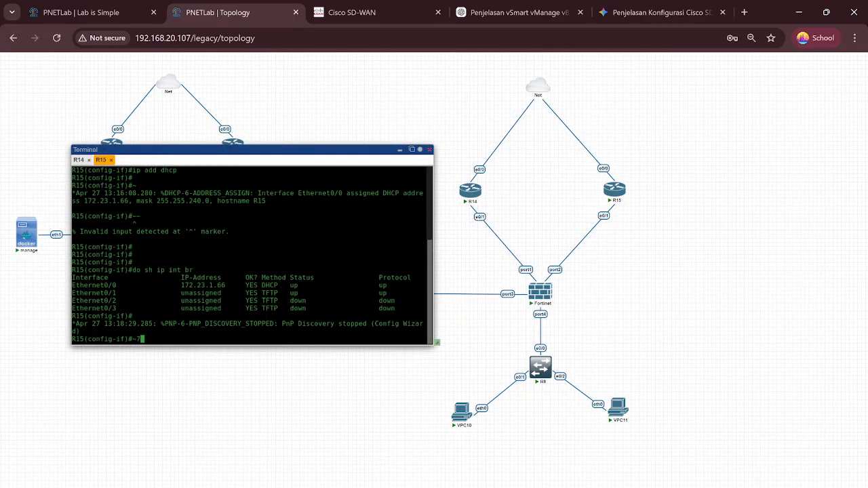
Step: Assign R15's Ethernet0/1 the address 128.21.0.101 255.255.255.252
{"action": "mouse_move", "coordinate": [466, 196]}
{"action": "mouse_move", "coordinate": [535, 297]}
{"action": "key", "text": "BackSpace"}
{"action": "key", "text": "BackSpace"}
{"action": "key", "text": "Return"}
{"action": "key", "text": "Return"}
{"action": "key", "text": "Return"}
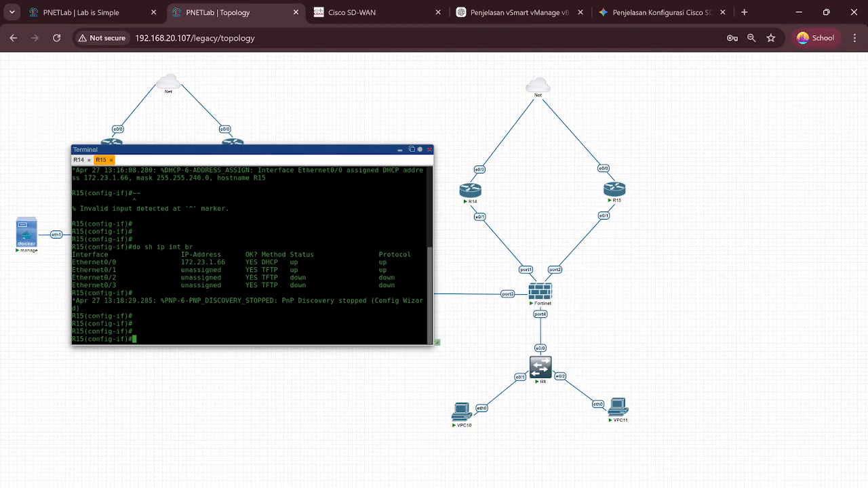
{"action": "type", "text": "int e0/1"}
{"action": "key", "text": "Return"}
{"action": "type", "text": "ip add "}
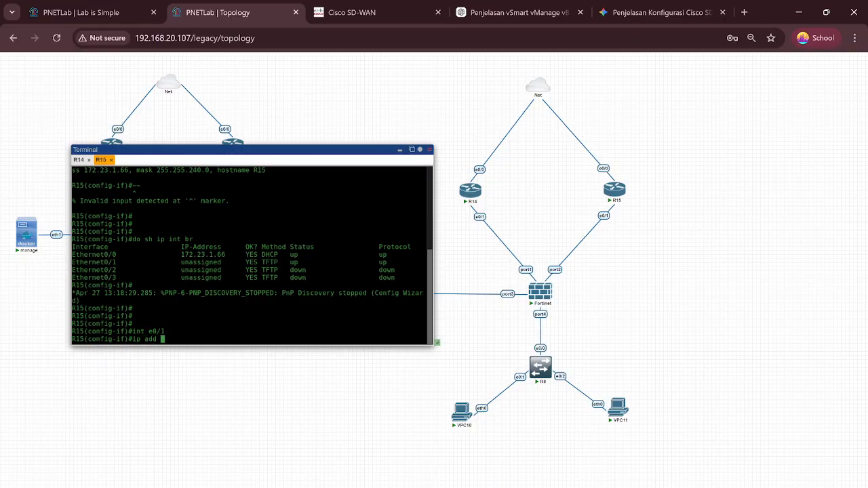
{"action": "type", "text": "128.21.0.101 255.255.255.252"}
{"action": "key", "text": "Return"}
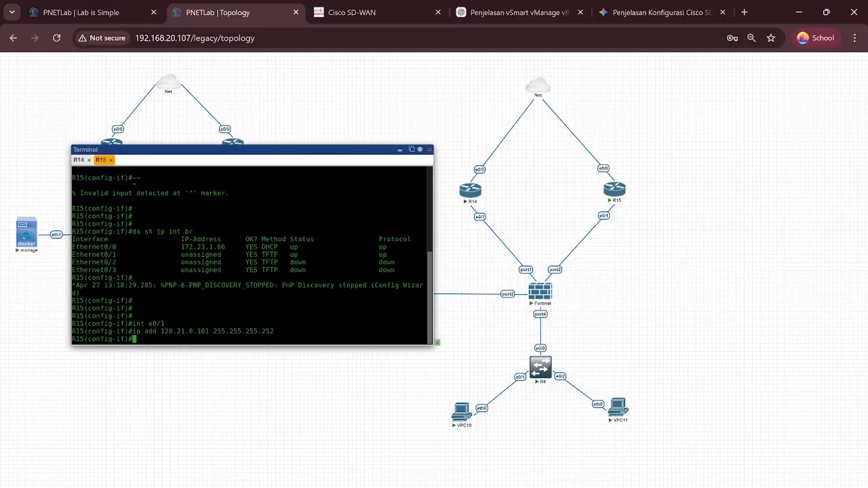
Step: Exit interface mode and save R15's configuration with 'do wr'
{"action": "type", "text": "ex"}
{"action": "key", "text": "Return"}
{"action": "type", "text": "do "}
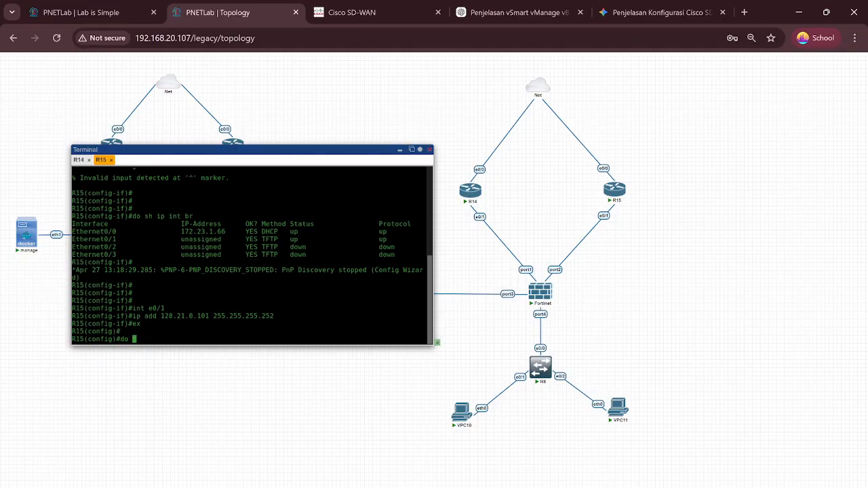
{"action": "type", "text": "wr"}
{"action": "key", "text": "Return"}
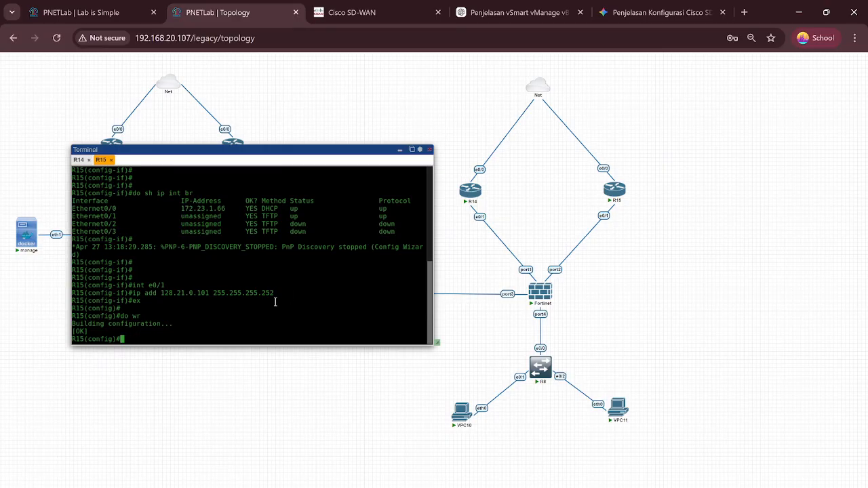
Step: Change R15's Ethernet0/1 address to 192.168.0.101 255.255.255.252
{"action": "key", "text": "Return"}
{"action": "key", "text": "Return"}
{"action": "key", "text": "Return"}
{"action": "type", "text": "in"}
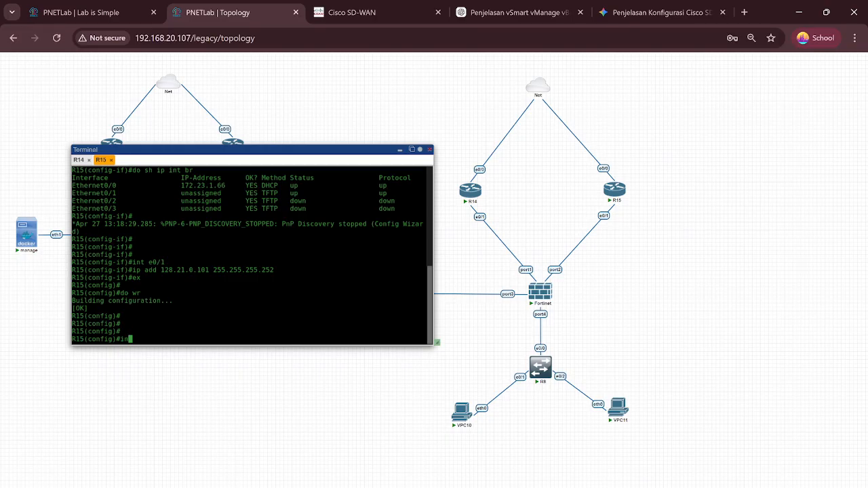
{"action": "type", "text": "e0/1"}
{"action": "key", "text": "Return"}
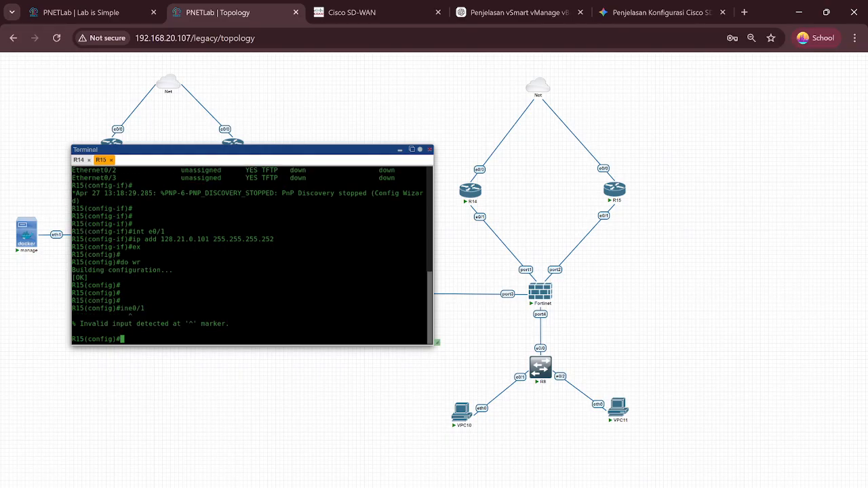
{"action": "type", "text": "int e0/1"}
{"action": "key", "text": "Return"}
{"action": "type", "text": "ip ad"}
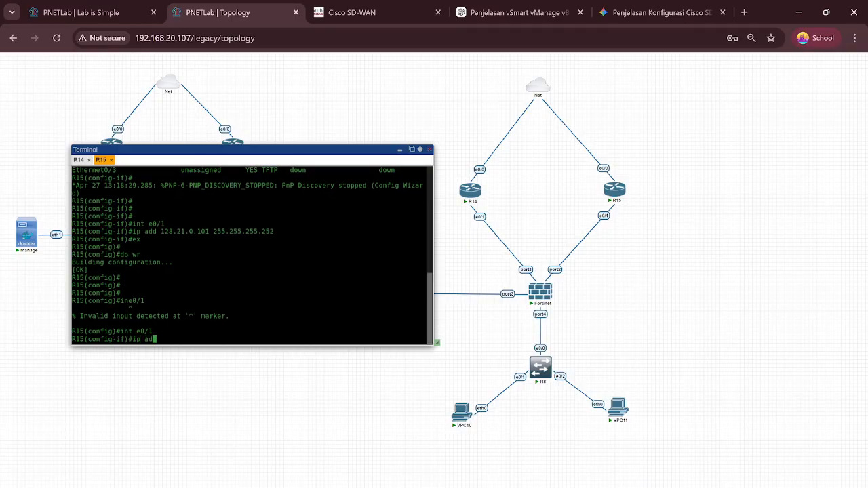
{"action": "type", "text": "d 192.168.0.101 255.255.255.252"}
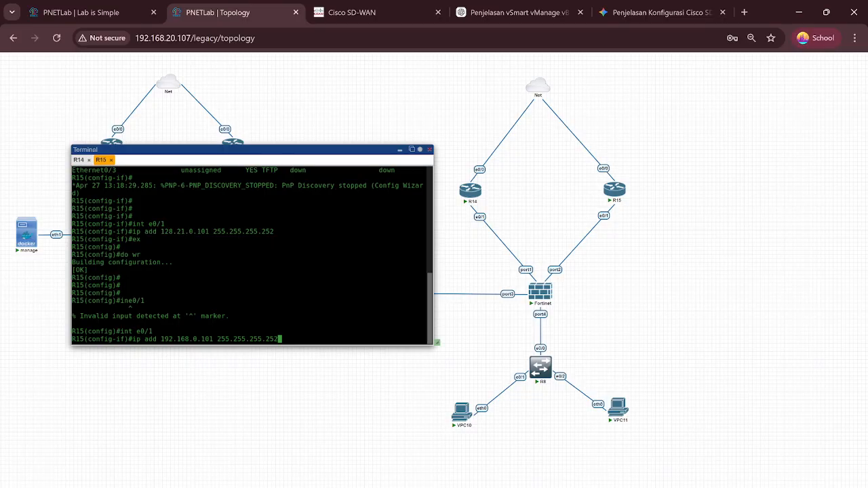
{"action": "key", "text": "Return"}
Step: Save with 'do wr' and verify via 'do sh ip int br' that Ethernet0/1 is up beside DHCP Ethernet0/0
{"action": "type", "text": "ex"}
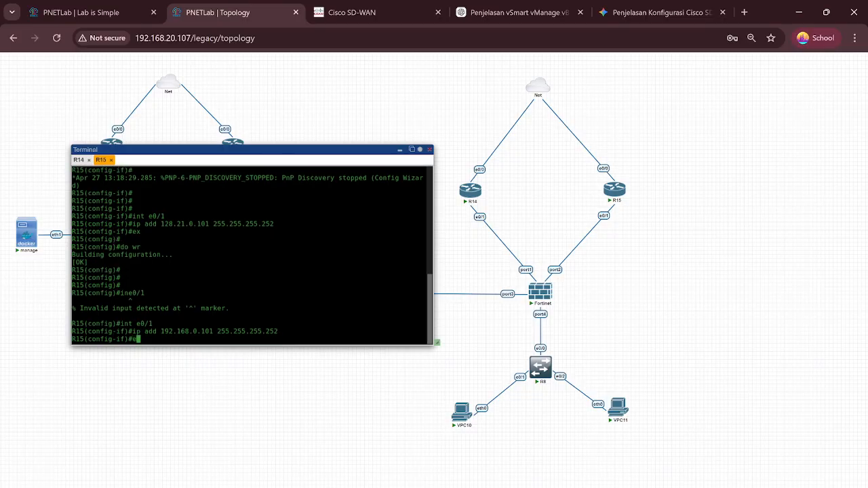
{"action": "key", "text": "Return"}
{"action": "key", "text": "Return"}
{"action": "type", "text": "do"}
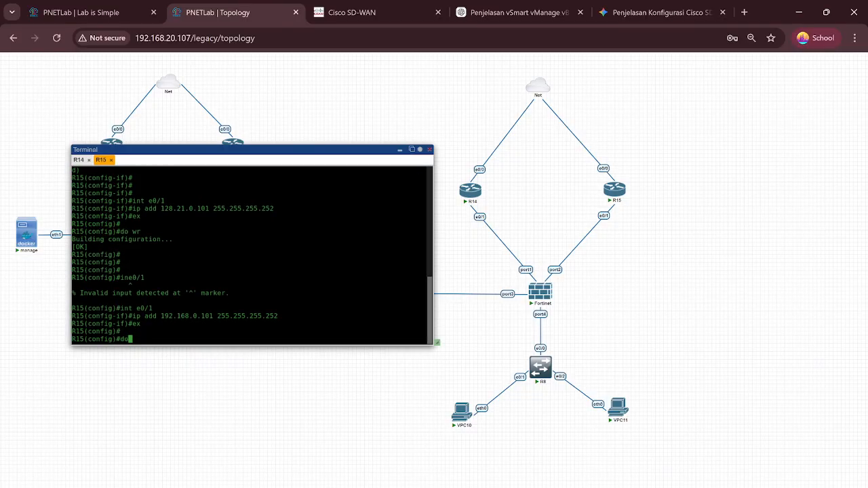
{"action": "type", "text": " wr"}
{"action": "key", "text": "Return"}
{"action": "key", "text": "Return"}
{"action": "key", "text": "Return"}
{"action": "key", "text": "Return"}
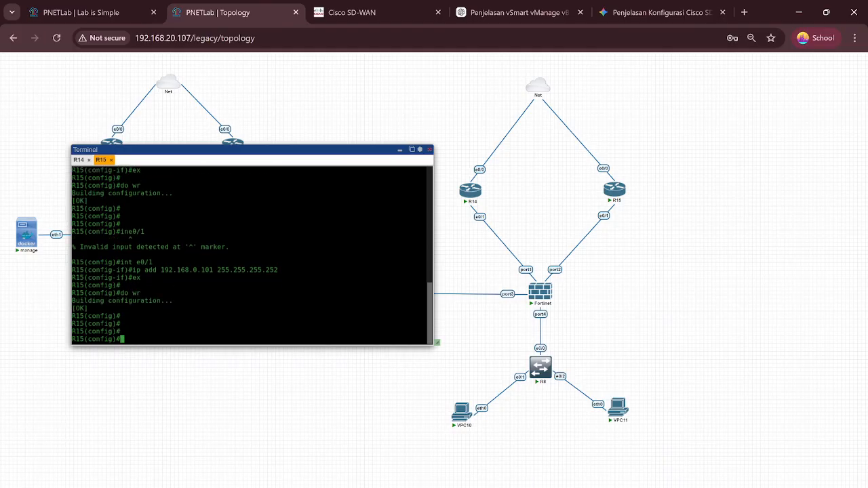
{"action": "type", "text": "do sh ip int br"}
{"action": "key", "text": "Return"}
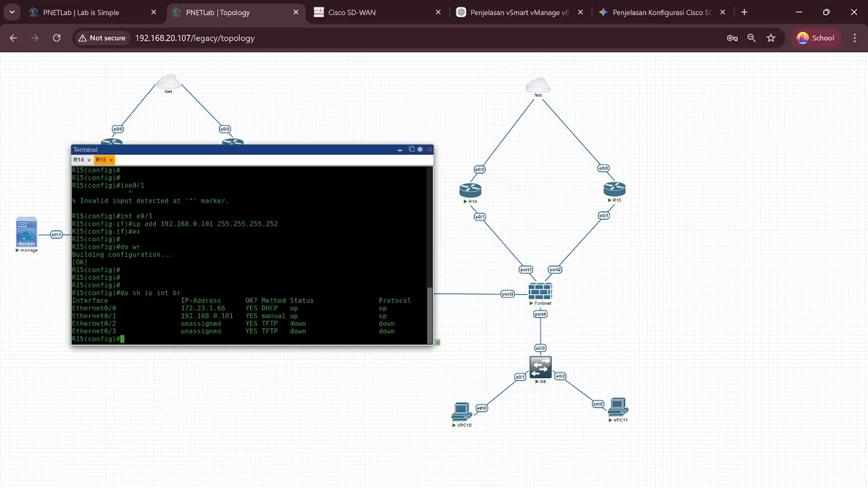
{"action": "left_click_drag", "start_coordinate": [76, 309], "coordinate": [281, 309]}
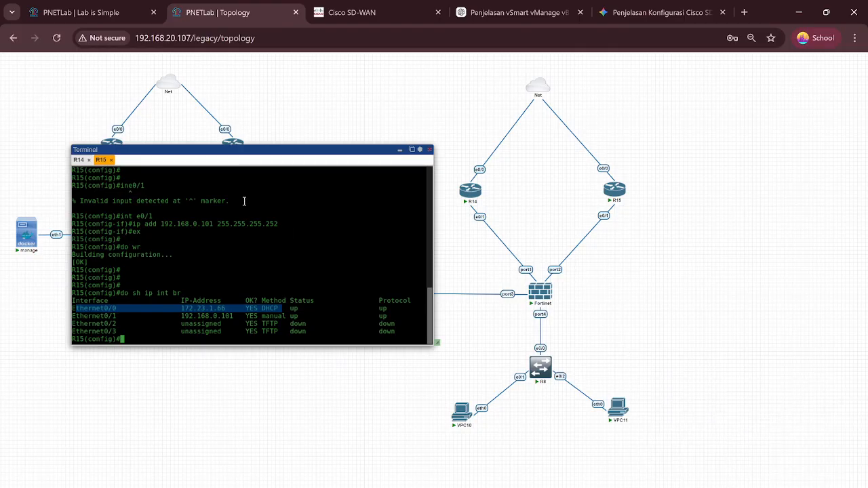
{"action": "key", "text": "Return"}
{"action": "type", "text": "~"}
{"action": "key", "text": "Return"}
{"action": "key", "text": "Return"}
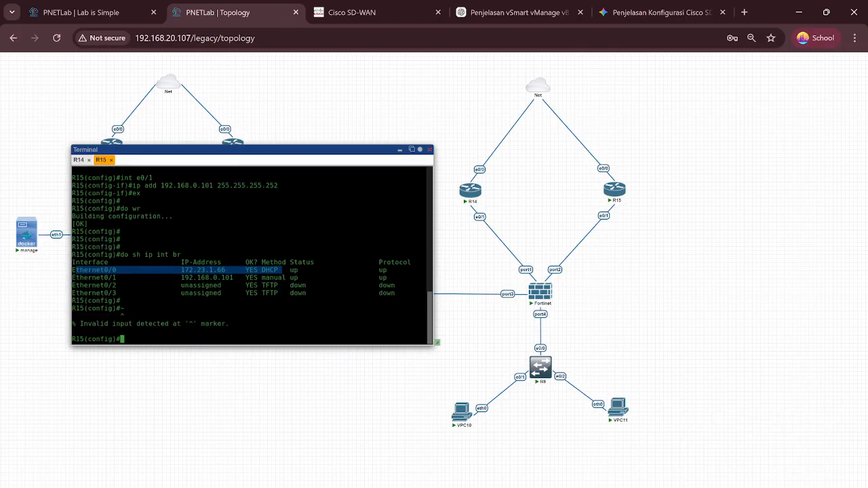
Step: Close R15's console and open the console of the second lab's FortiGate
{"action": "left_click", "coordinate": [399, 150]}
{"action": "scroll", "coordinate": [637, 247], "scroll_direction": "down", "scroll_amount": 1}
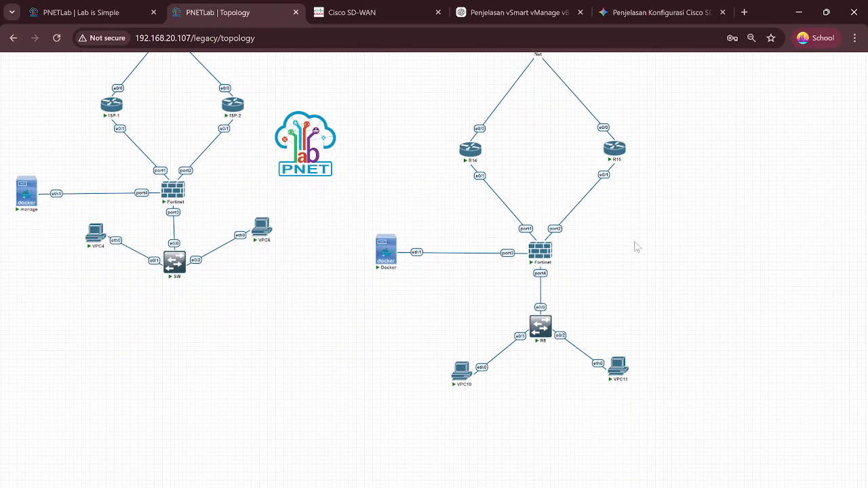
{"action": "left_click", "coordinate": [531, 262]}
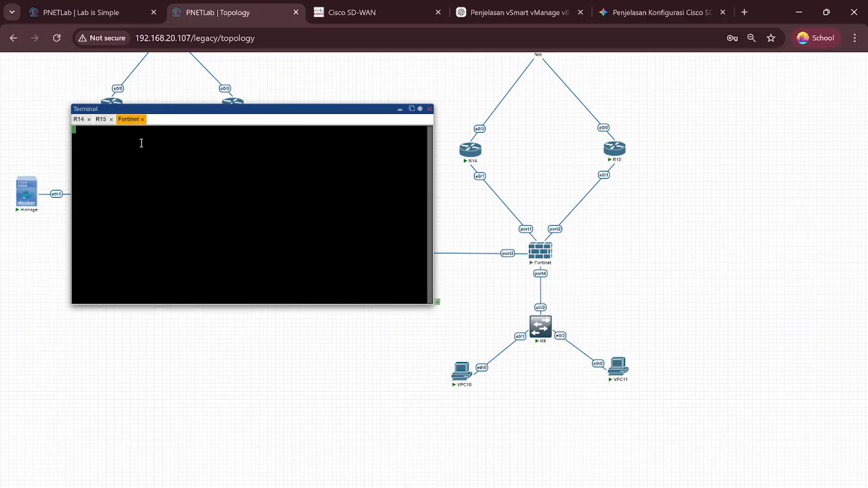
Step: Log in to the FortiGate as admin and set a new administrator password
{"action": "key", "text": "Return"}
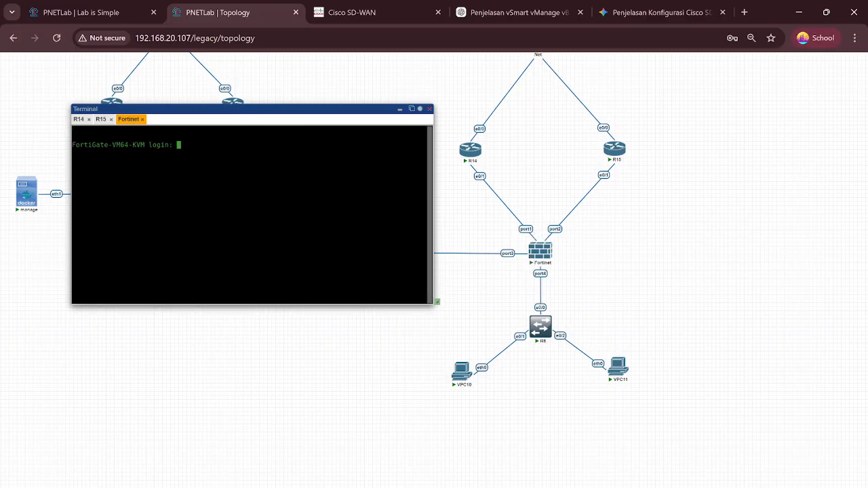
{"action": "type", "text": "admin"}
{"action": "key", "text": "Return"}
{"action": "key", "text": "Return"}
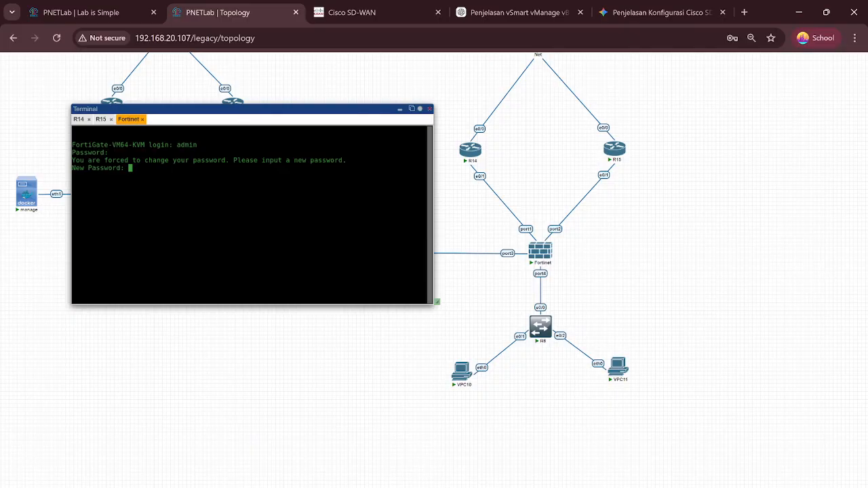
{"action": "key", "text": "Return"}
{"action": "key", "text": "Return"}
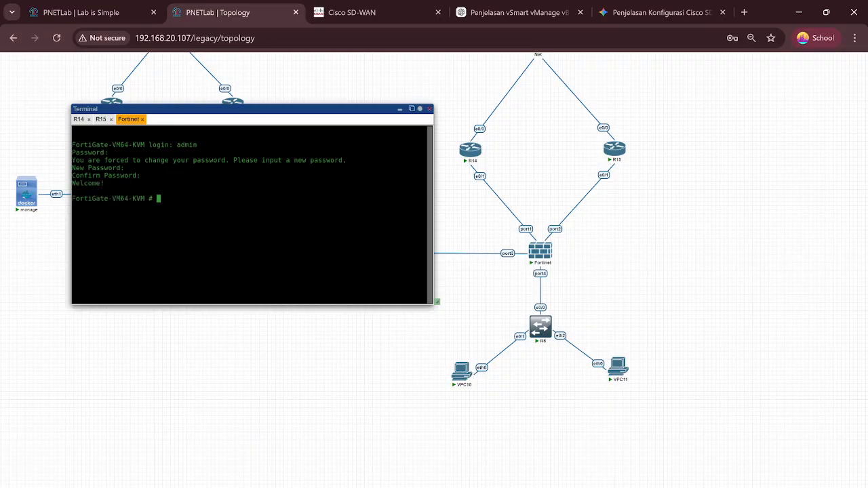
{"action": "key", "text": "Return"}
{"action": "key", "text": "Return"}
{"action": "key", "text": "Return"}
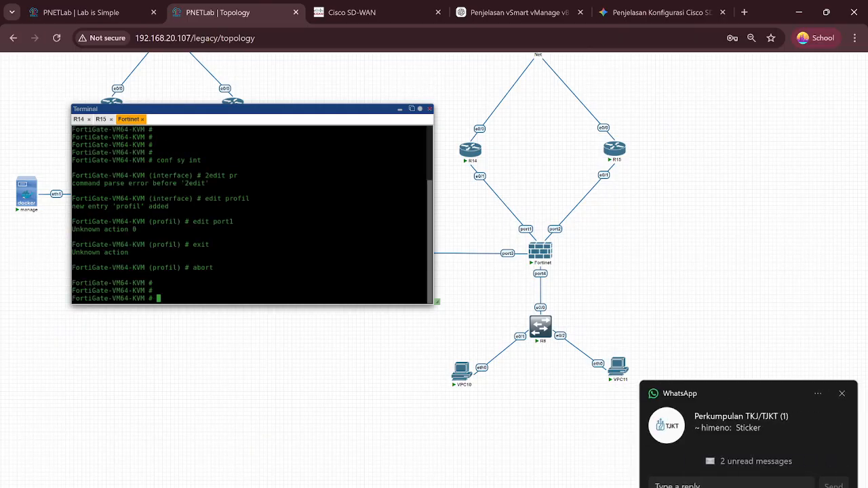
Step: Enter 'conf sys int' and try setting static mode and 128.21.0.102/30 before choosing a port
{"action": "type", "text": "conf sys int"}
{"action": "key", "text": "Return"}
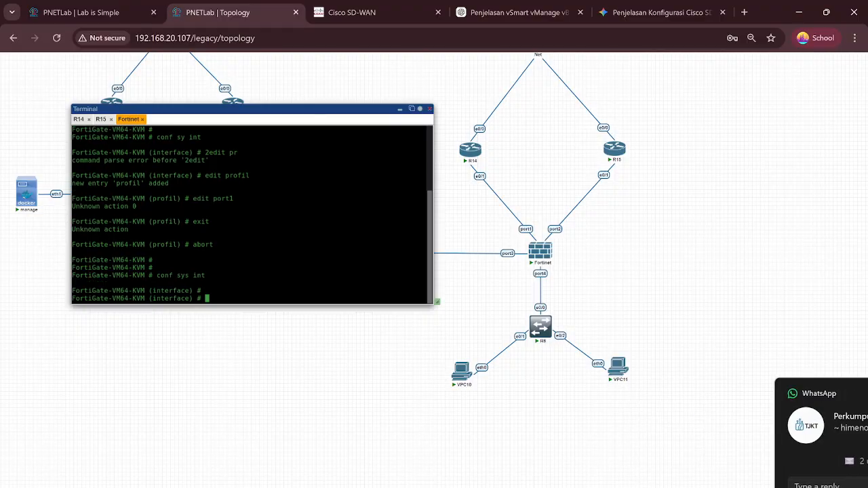
{"action": "key", "text": "Return"}
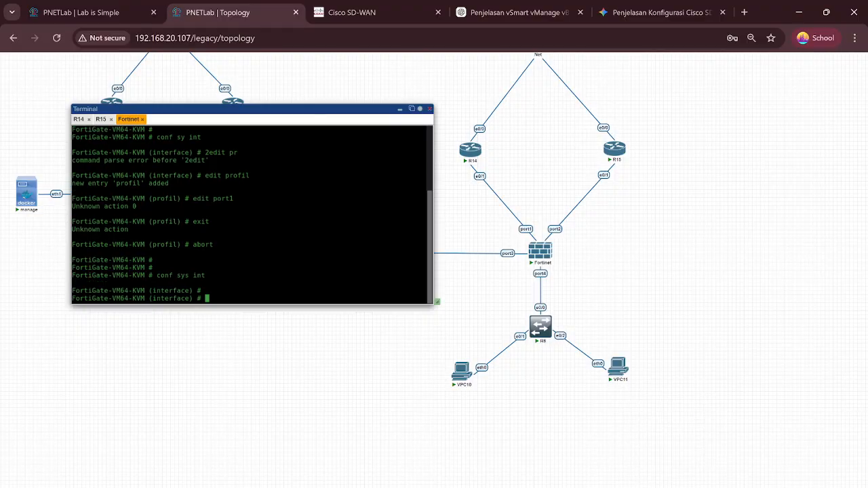
{"action": "type", "text": "set mode static"}
{"action": "key", "text": "Return"}
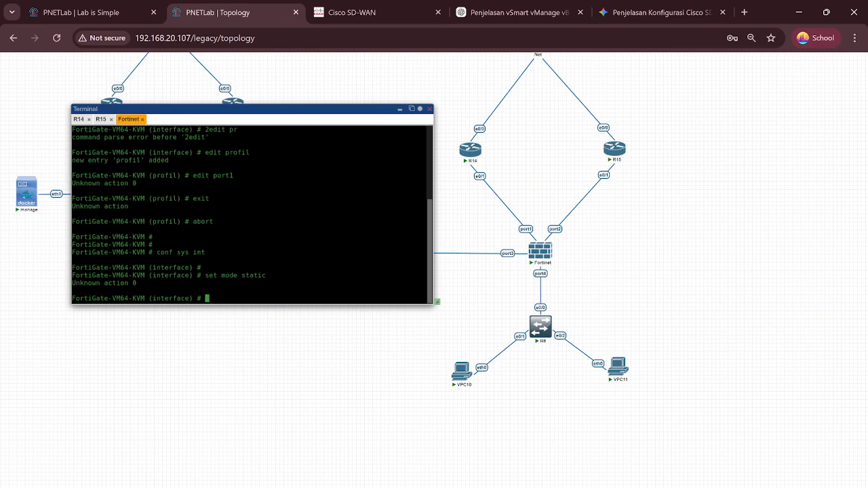
{"action": "type", "text": "set ip 128.21.0.102"}
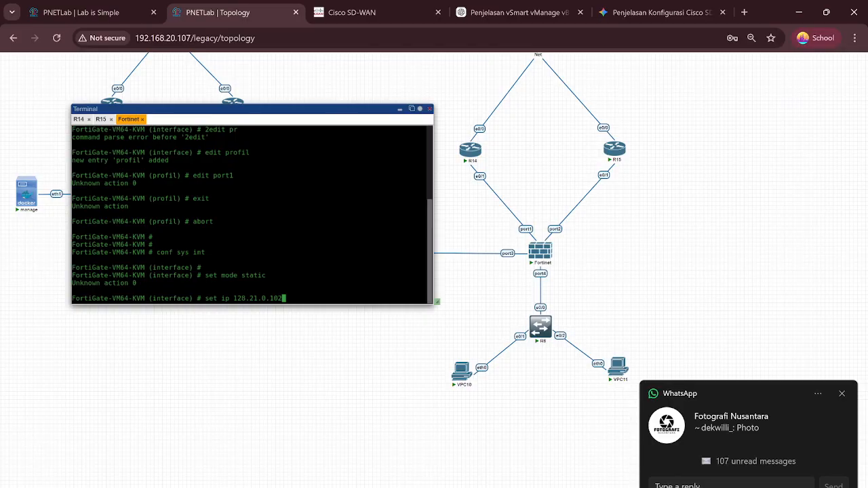
{"action": "type", "text": "/3"}
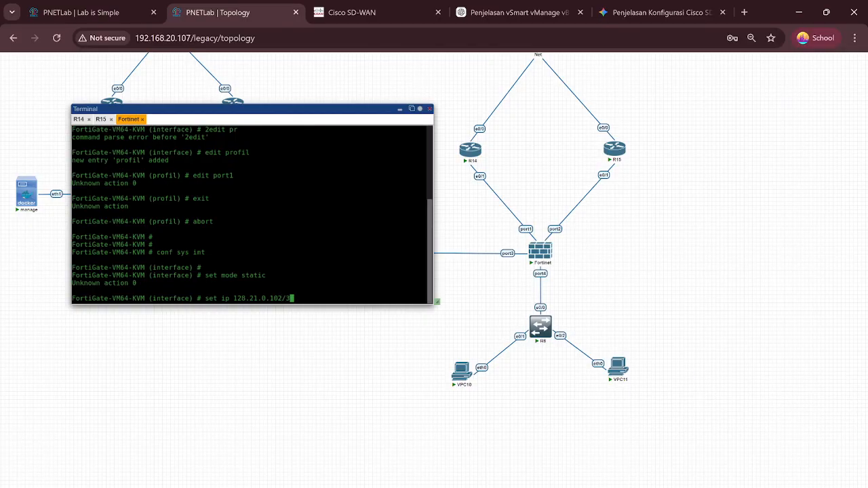
{"action": "type", "text": "0"}
{"action": "key", "text": "Return"}
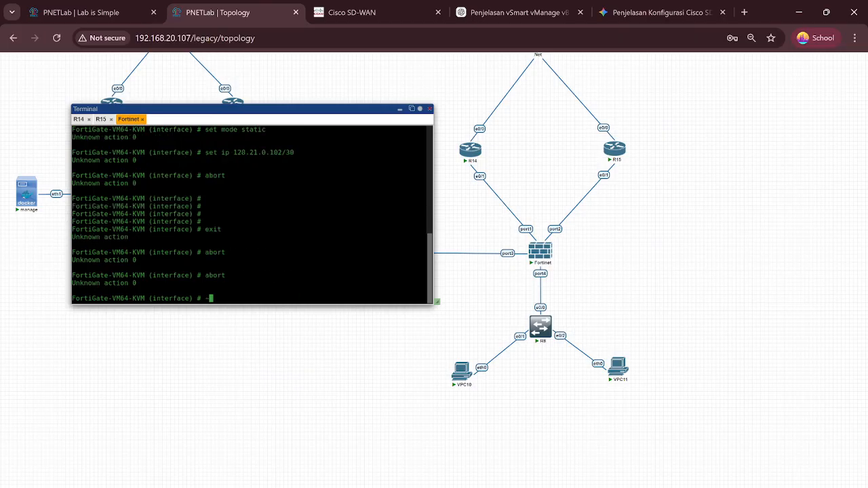
{"action": "key", "text": "BackSpace"}
{"action": "key", "text": "Return"}
{"action": "key", "text": "Return"}
{"action": "key", "text": "Return"}
{"action": "key", "text": "Return"}
{"action": "key", "text": "Return"}
{"action": "key", "text": "Return"}
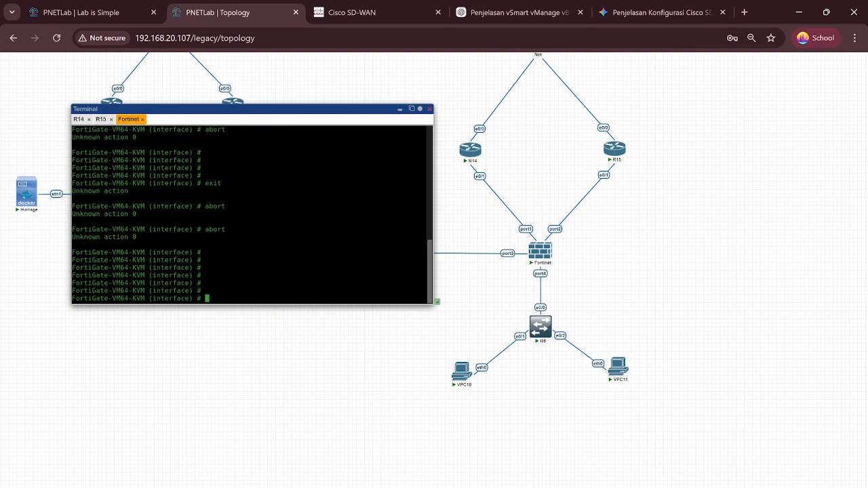
Step: Attempt to edit port1, which creates a mistyped 'poer1' entry
{"action": "type", "text": "edit poerl"}
{"action": "key", "text": "Return"}
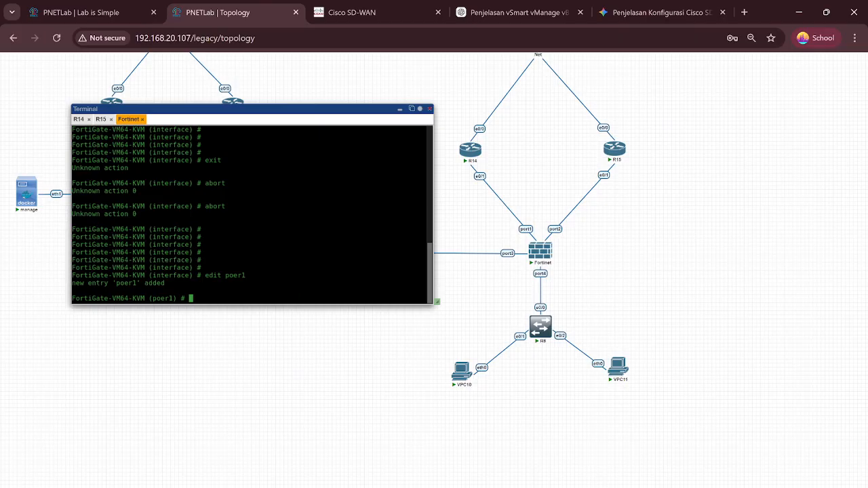
{"action": "type", "text": "editport1"}
{"action": "key", "text": "Left"}
{"action": "key", "text": "Left"}
{"action": "key", "text": "Left"}
{"action": "key", "text": "Left"}
{"action": "key", "text": "Left"}
{"action": "key", "text": "Return"}
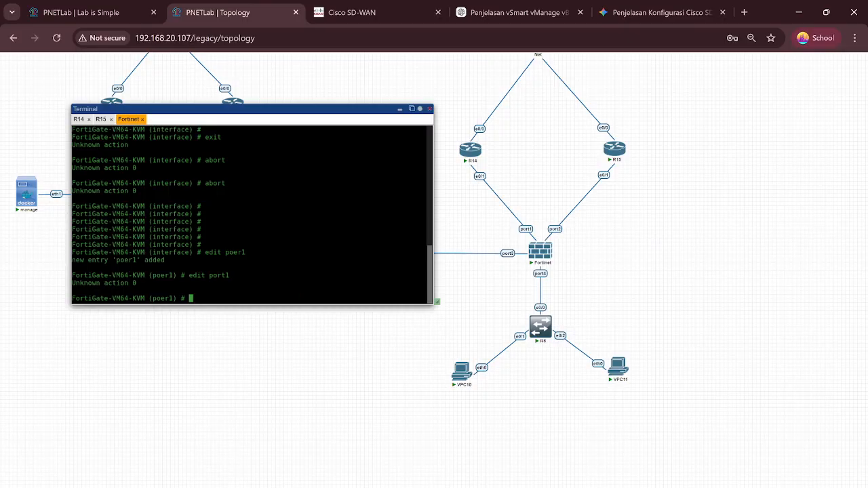
Step: Abort the 'poer1' entry and re-enter interface configuration with 'conf sy int'
{"action": "type", "text": "abort"}
{"action": "key", "text": "Return"}
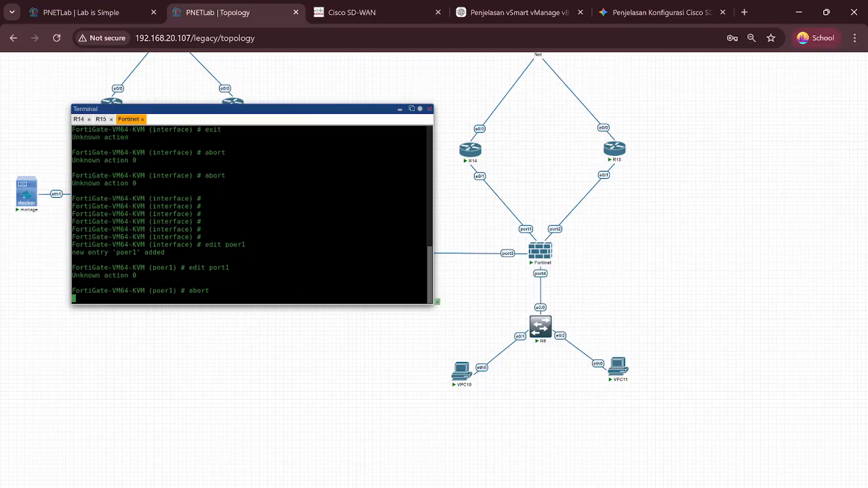
{"action": "key", "text": "Return"}
{"action": "key", "text": "Return"}
{"action": "key", "text": "Return"}
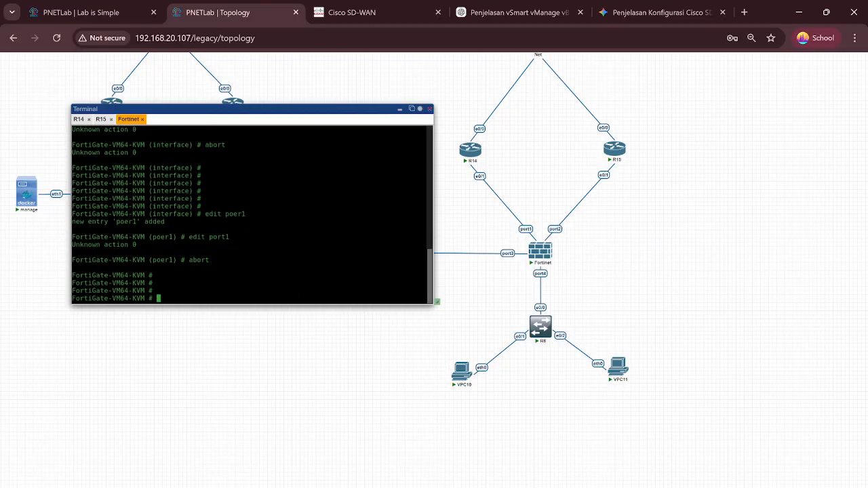
{"action": "type", "text": "conf"}
{"action": "key", "text": "BackSpace"}
{"action": "type", "text": "sy int"}
{"action": "key", "text": "Return"}
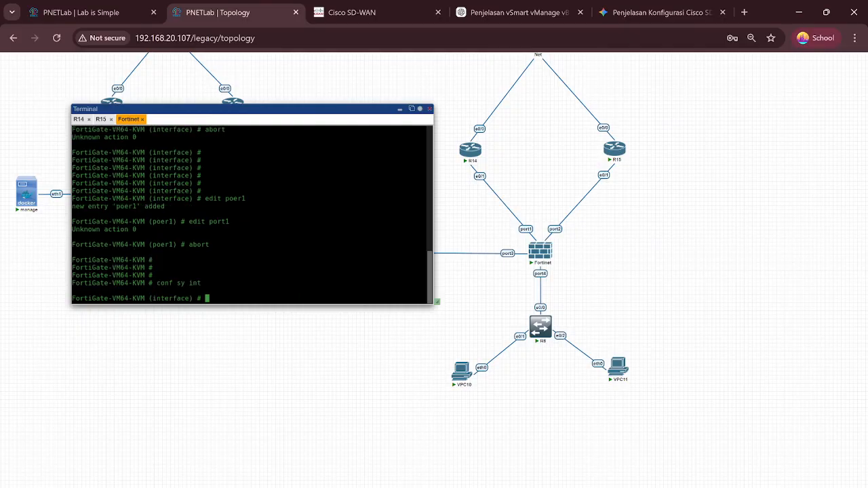
Step: Edit port1 and set it to static mode with IP 128.21.0.102/30
{"action": "type", "text": "edit port1"}
{"action": "key", "text": "Return"}
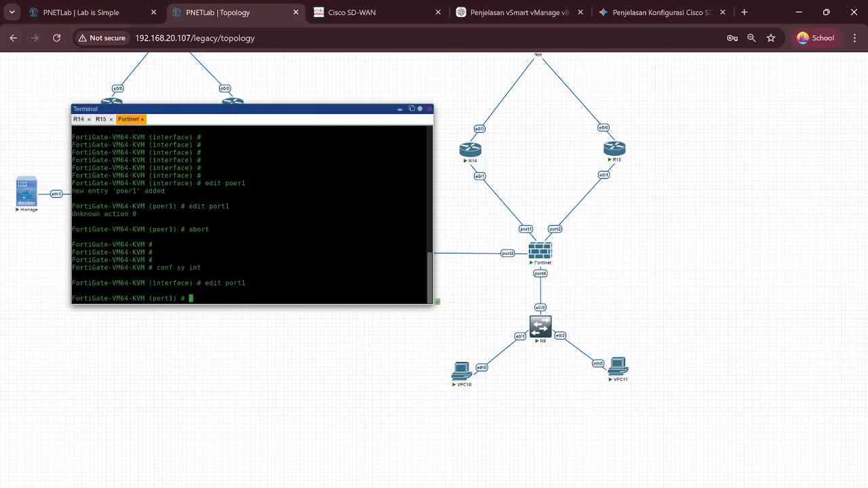
{"action": "type", "text": "set mo sta"}
{"action": "key", "text": "Return"}
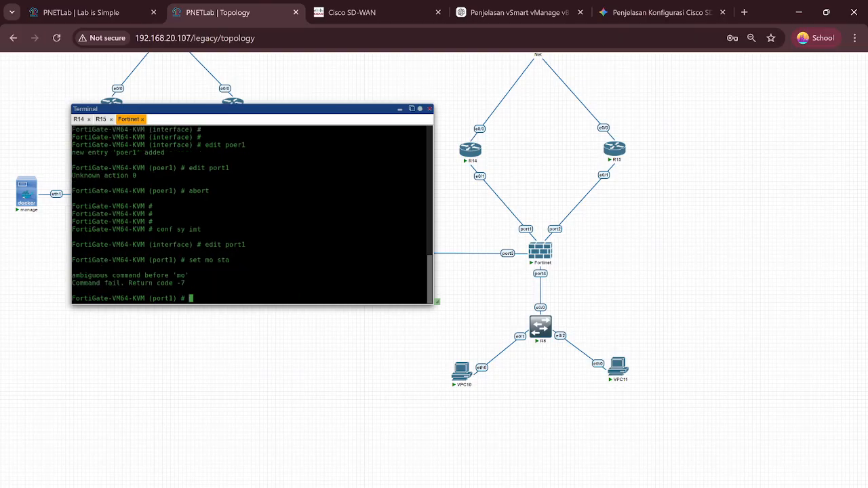
{"action": "type", "text": "set mode static"}
{"action": "key", "text": "Return"}
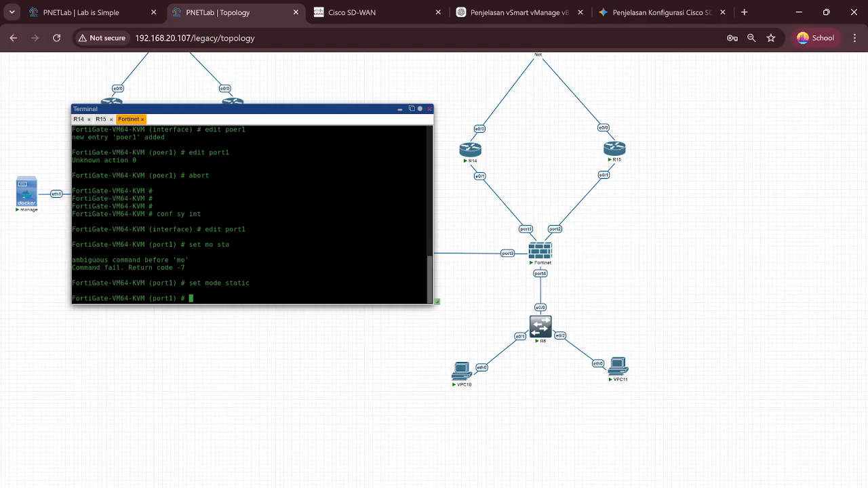
{"action": "type", "text": "set ip 128.21.0.102/30"}
{"action": "key", "text": "Return"}
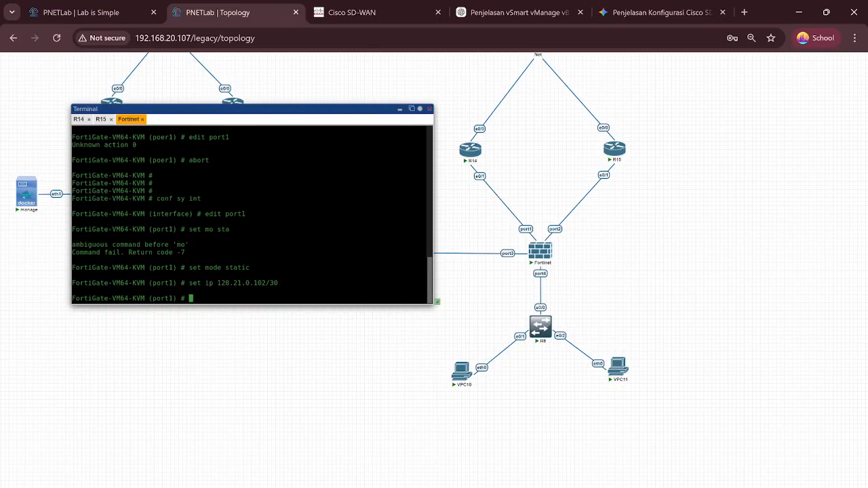
Step: Allow HTTP, HTTPS, Telnet, SSH and ping access on port1
{"action": "type", "text": "set alllao"}
{"action": "key", "text": "BackSpace"}
{"action": "key", "text": "BackSpace"}
{"action": "type", "text": "ow"}
{"action": "type", "text": "acc"}
{"action": "key", "text": "BackSpace"}
{"action": "key", "text": "BackSpace"}
{"action": "key", "text": "BackSpace"}
{"action": "type", "text": "access http https teln"}
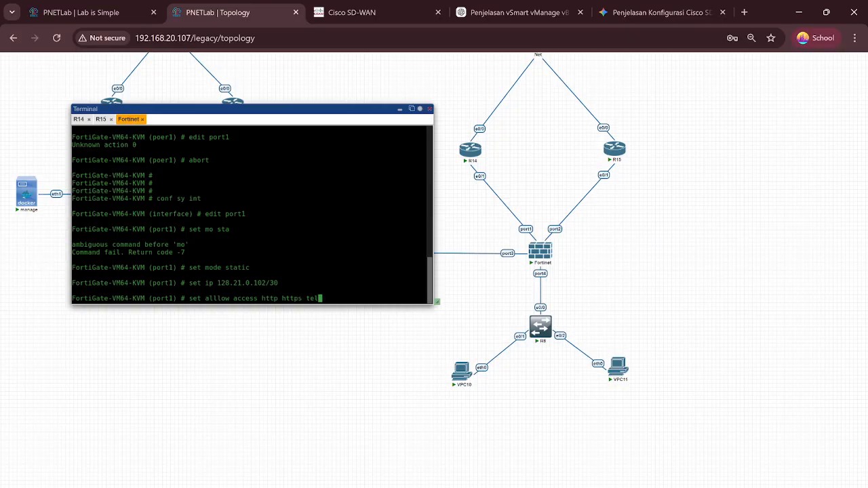
{"action": "type", "text": "et ssh ping"}
{"action": "key", "text": "Return"}
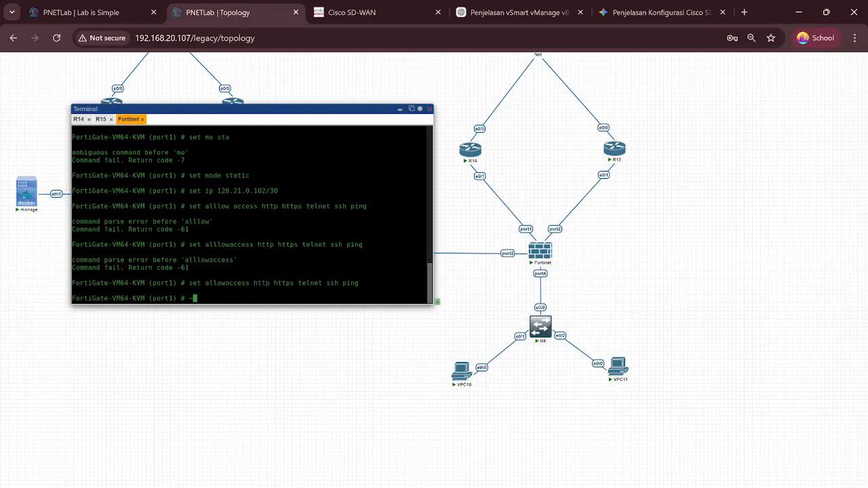
Step: Commit port1 with 'next' and return to the interface list
{"action": "key", "text": "BackSpace"}
{"action": "key", "text": "Return"}
{"action": "key", "text": "Return"}
{"action": "key", "text": "Return"}
{"action": "key", "text": "Return"}
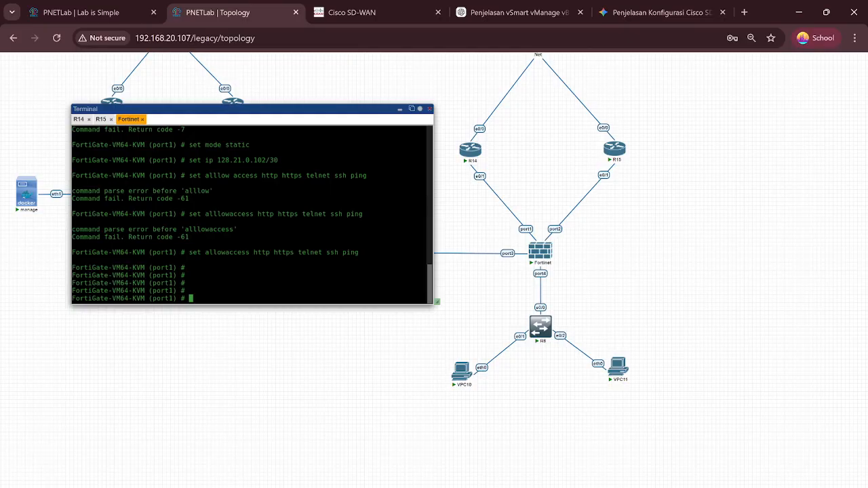
{"action": "type", "text": "next"}
{"action": "key", "text": "Return"}
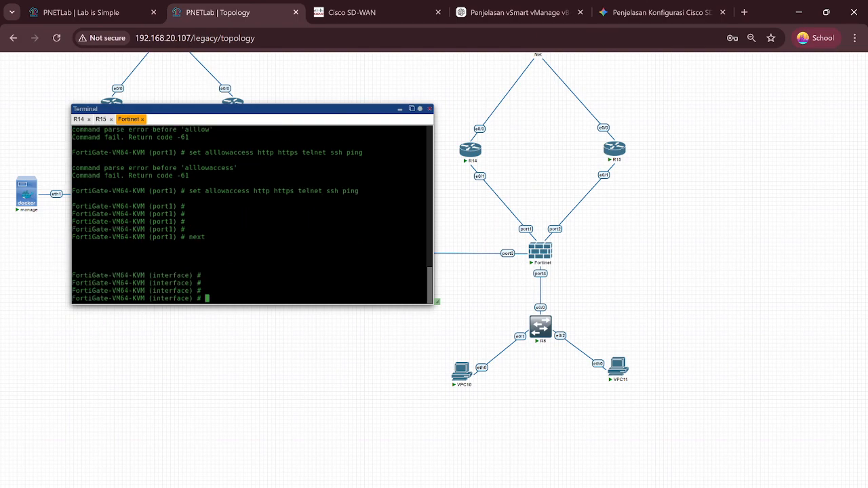
Step: Edit port2 and set its addressing mode to static
{"action": "type", "text": "edit po"}
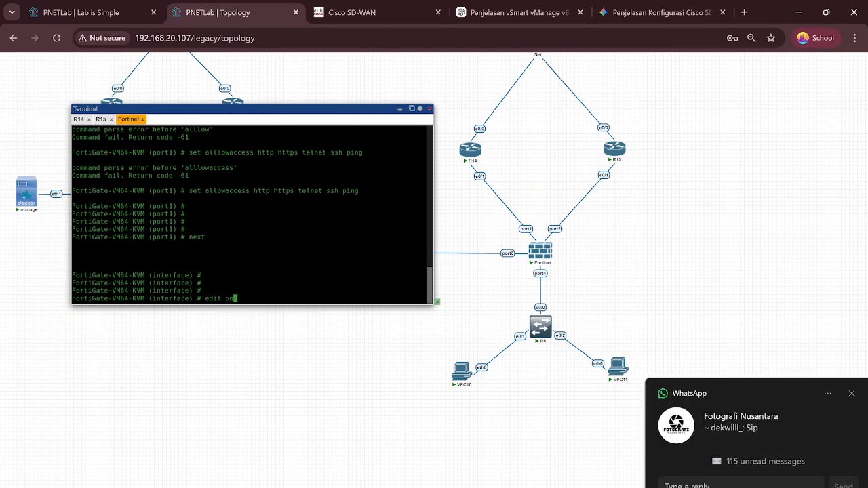
{"action": "type", "text": "rt2"}
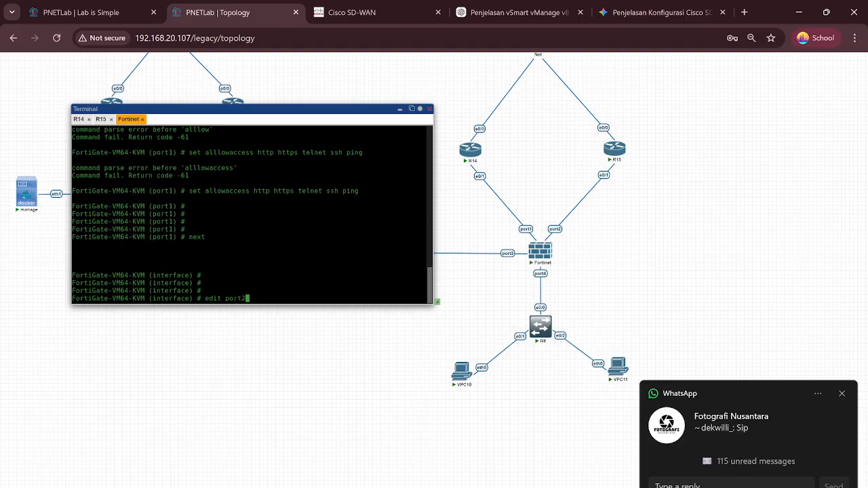
{"action": "key", "text": "Return"}
{"action": "key", "text": "Return"}
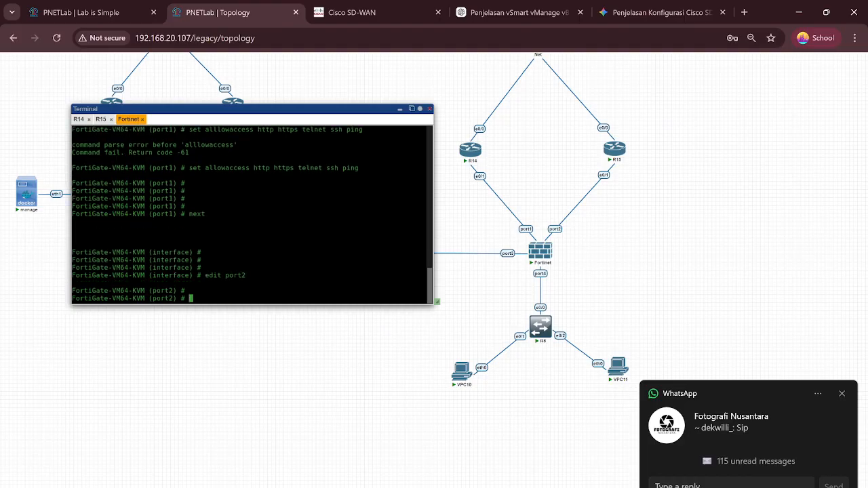
{"action": "type", "text": "set static"}
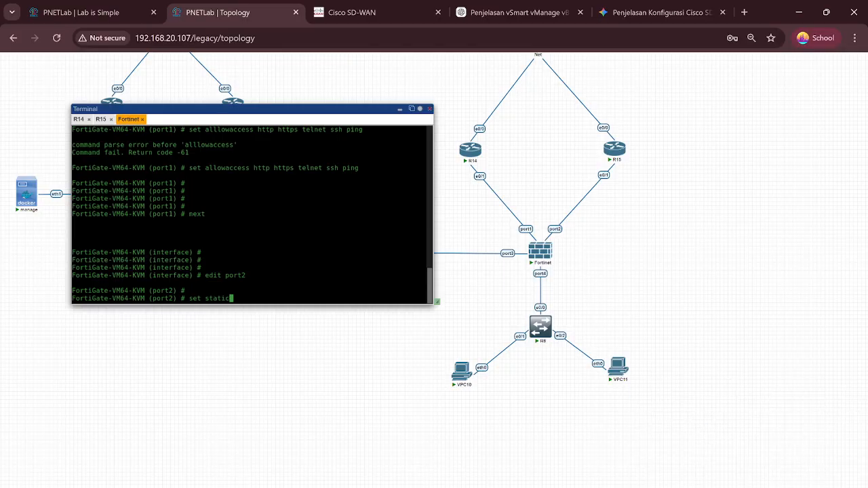
{"action": "key", "text": "Left"}
{"action": "key", "text": "Left"}
{"action": "key", "text": "Left"}
{"action": "key", "text": "Left"}
{"action": "key", "text": "Left"}
{"action": "key", "text": "Left"}
{"action": "type", "text": "mode"}
{"action": "key", "text": "Return"}
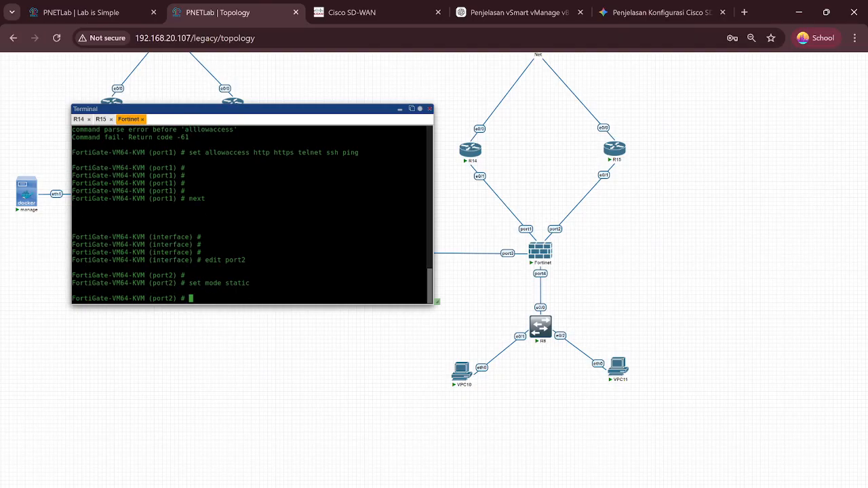
Step: Assign port2 the address 192.168.0.102/30, removing the invalid 'add' keyword
{"action": "type", "text": "set ip add 192.168.0.102/30"}
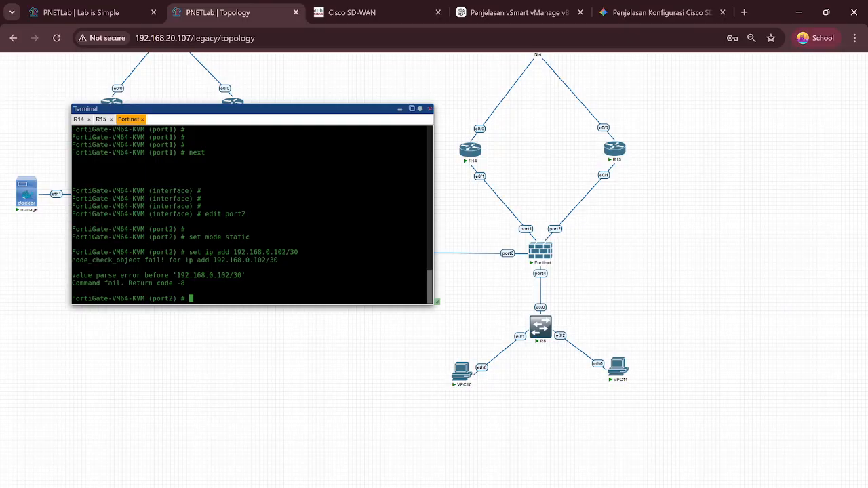
{"action": "key", "text": "Return"}
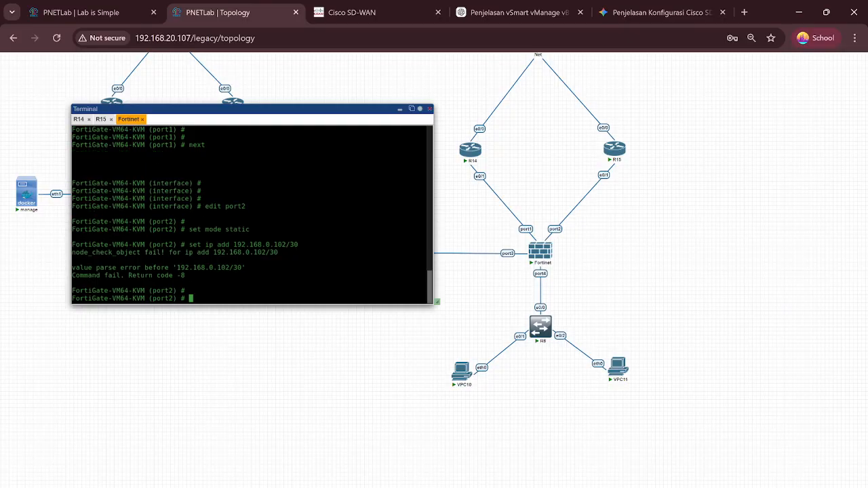
{"action": "type", "text": "~"}
{"action": "key", "text": "BackSpace"}
{"action": "key", "text": "Return"}
{"action": "key", "text": "Return"}
{"action": "key", "text": "Return"}
{"action": "type", "text": "se"}
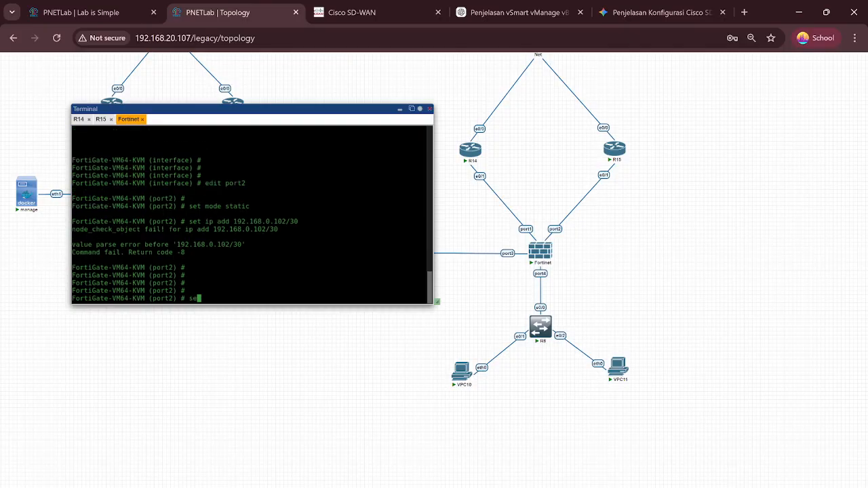
{"action": "key", "text": "BackSpace"}
{"action": "key", "text": "BackSpace"}
{"action": "key", "text": "Up"}
{"action": "key", "text": "Left"}
{"action": "key", "text": "Left"}
{"action": "key", "text": "Left"}
{"action": "key", "text": "Left"}
{"action": "key", "text": "Left"}
{"action": "key", "text": "Left"}
{"action": "key", "text": "Left"}
{"action": "key", "text": "Left"}
{"action": "key", "text": "Left"}
{"action": "key", "text": "Left"}
{"action": "key", "text": "Left"}
{"action": "key", "text": "Left"}
{"action": "key", "text": "Left"}
{"action": "key", "text": "Left"}
{"action": "key", "text": "Left"}
{"action": "key", "text": "Left"}
{"action": "key", "text": "Left"}
{"action": "key", "text": "Left"}
{"action": "key", "text": "Left"}
{"action": "key", "text": "Left"}
{"action": "key", "text": "Right"}
{"action": "key", "text": "Right"}
{"action": "key", "text": "Right"}
{"action": "key", "text": "Right"}
{"action": "key", "text": "Right"}
{"action": "key", "text": "BackSpace"}
{"action": "key", "text": "BackSpace"}
{"action": "key", "text": "Delete"}
{"action": "key", "text": "Return"}
{"action": "key", "text": "Return"}
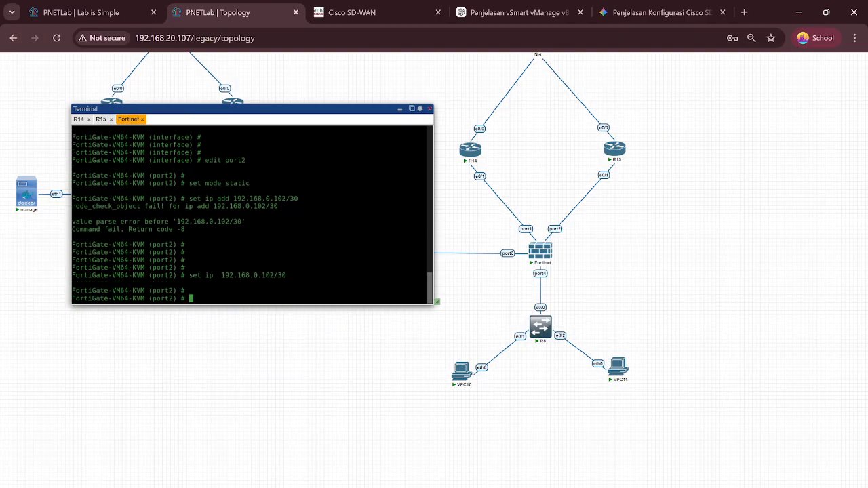
Step: Allow HTTP, HTTPS, Telnet, SSH and ping access on port2
{"action": "type", "text": "set allowaccess http https telnet s"}
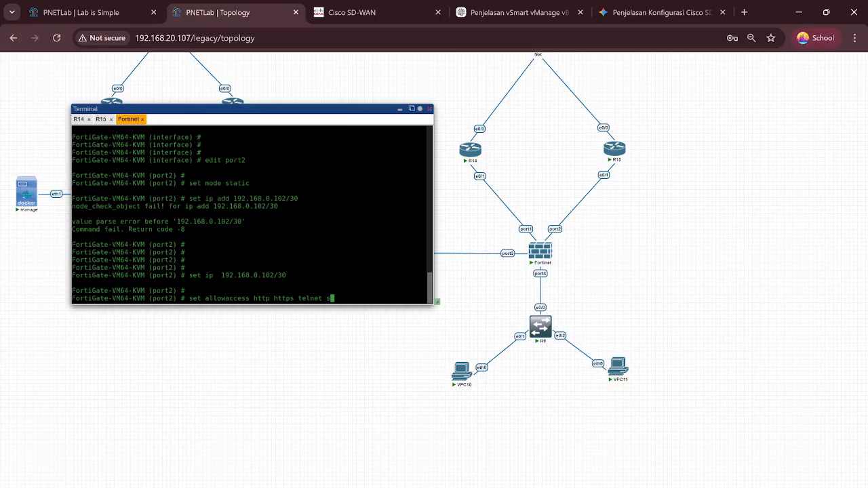
{"action": "type", "text": "sh ping"}
{"action": "key", "text": "Return"}
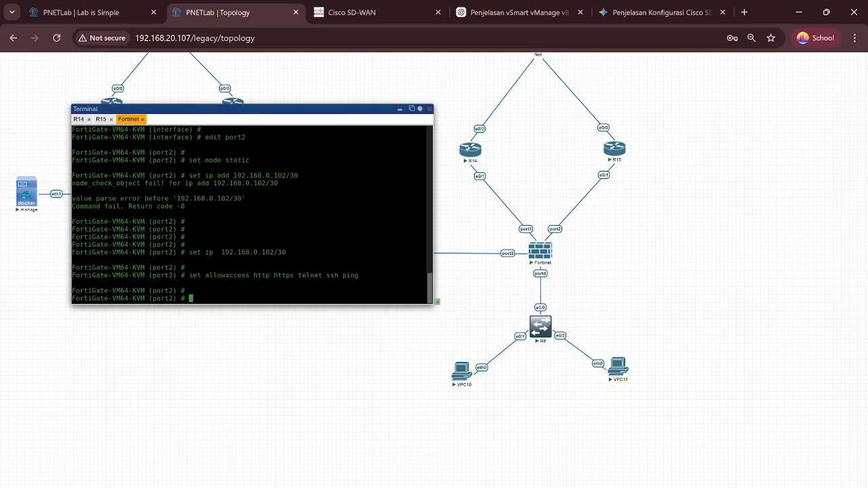
{"action": "type", "text": "e"}
{"action": "key", "text": "BackSpace"}
{"action": "key", "text": "Return"}
{"action": "key", "text": "Return"}
{"action": "key", "text": "Return"}
{"action": "type", "text": "netx"}
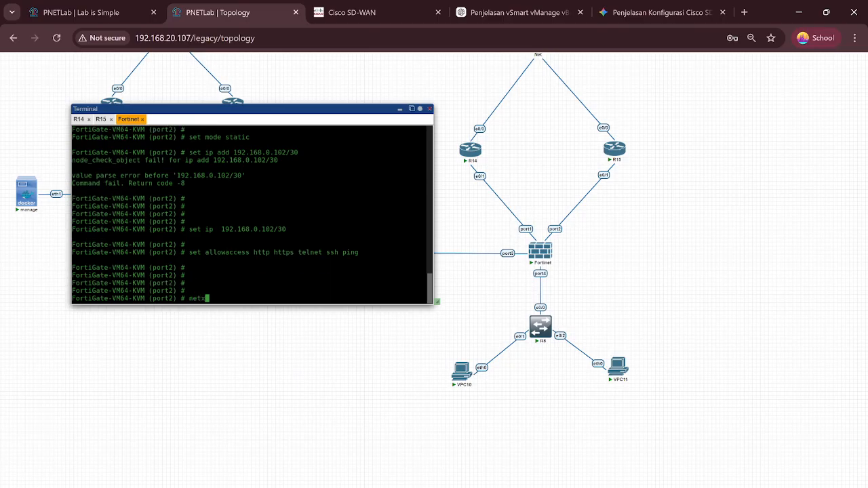
{"action": "key", "text": "Return"}
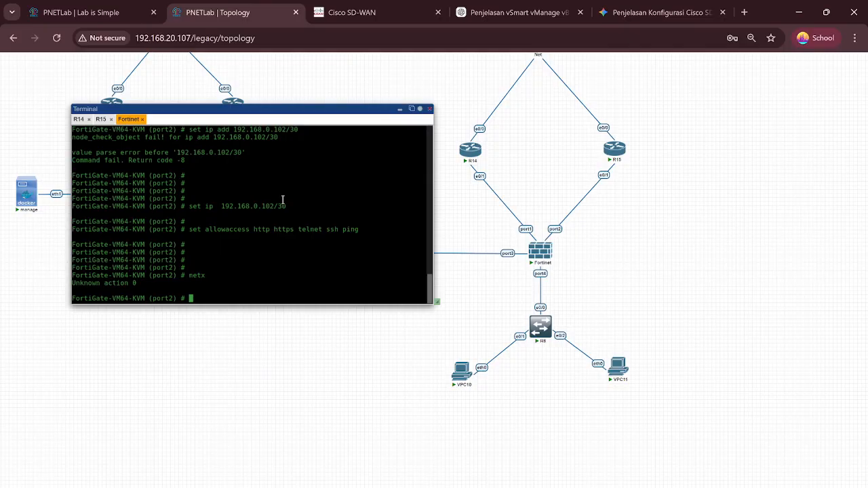
Step: Save port2 with 'next' and type 'edit port3' to select the next port
{"action": "scroll", "coordinate": [204, 216], "scroll_direction": "up", "scroll_amount": 2}
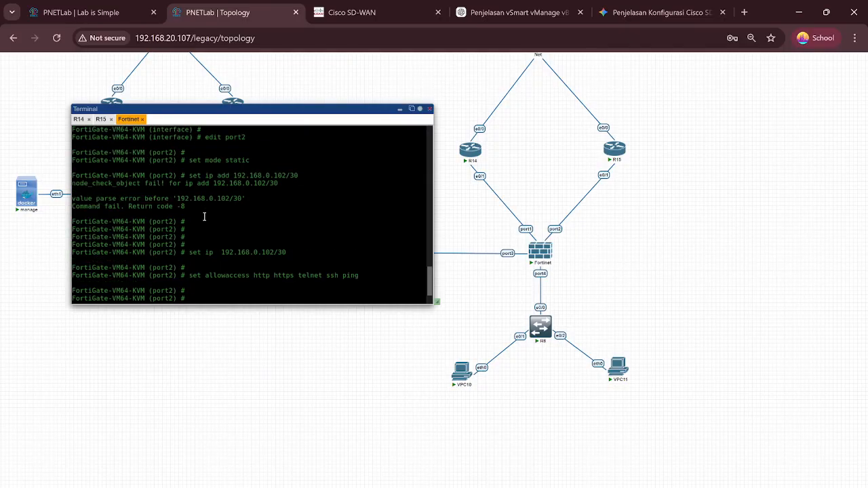
{"action": "scroll", "coordinate": [204, 217], "scroll_direction": "up", "scroll_amount": 2}
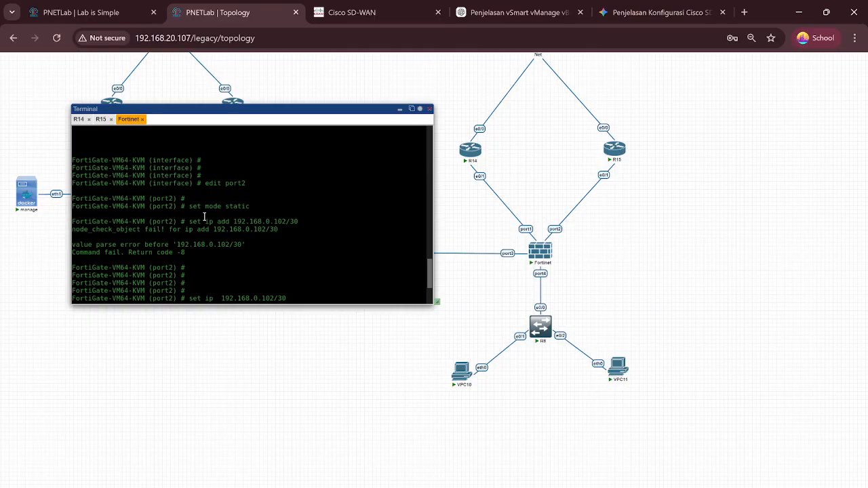
{"action": "scroll", "coordinate": [204, 216], "scroll_direction": "up", "scroll_amount": 3}
{"action": "scroll", "coordinate": [204, 216], "scroll_direction": "down", "scroll_amount": 7}
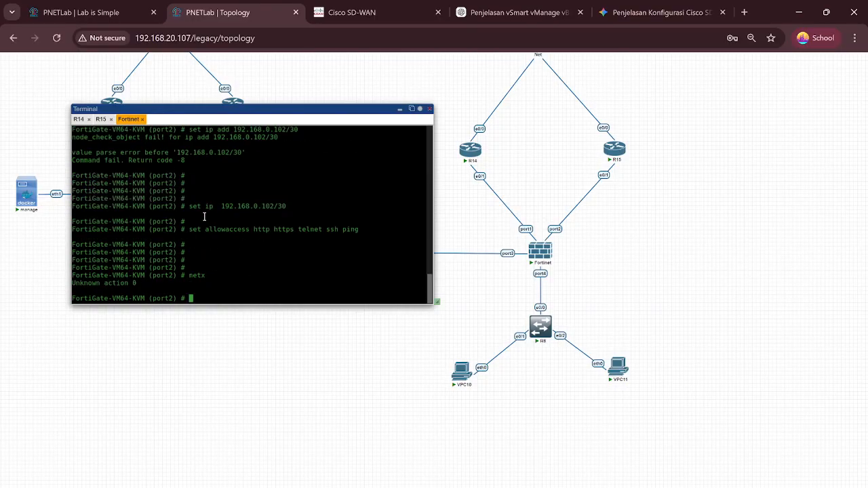
{"action": "type", "text": "next"}
{"action": "key", "text": "Return"}
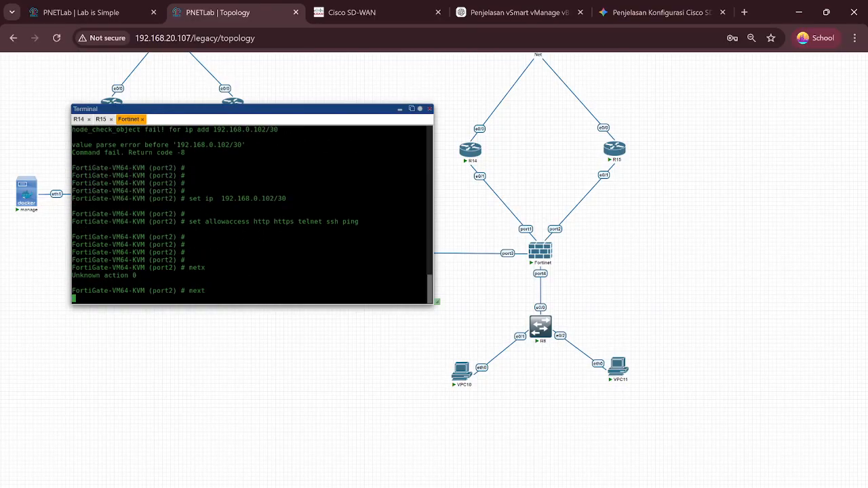
{"action": "key", "text": "Return"}
{"action": "key", "text": "Return"}
{"action": "key", "text": "Return"}
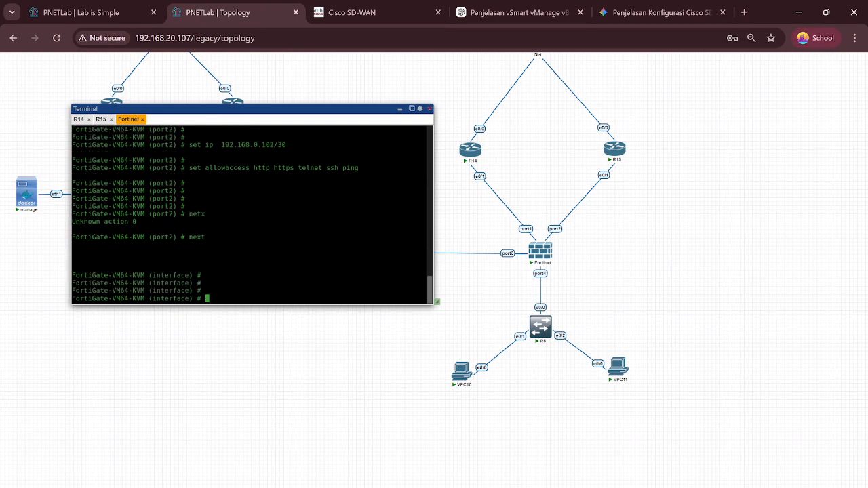
{"action": "type", "text": "edit port4"}
{"action": "key", "text": "BackSpace"}
{"action": "type", "text": "3"}
Step: Edit port3 and give it static address 10.10.10.2/30
{"action": "key", "text": "Return"}
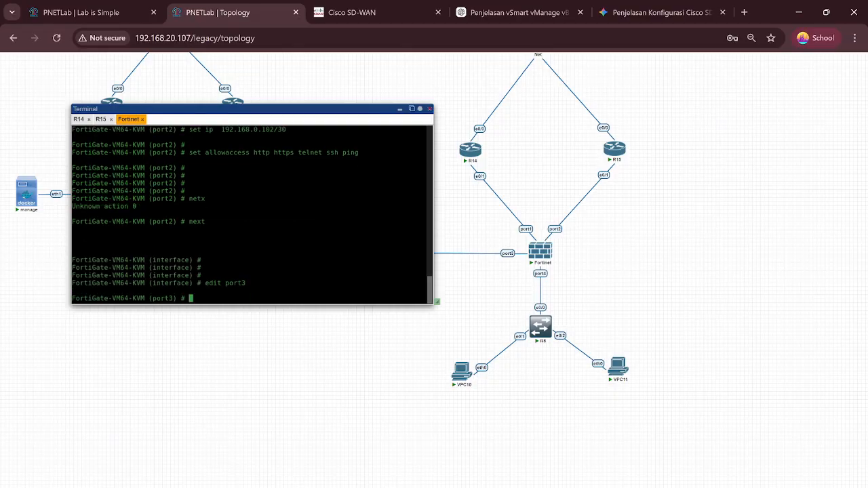
{"action": "type", "text": "set ip 10.10.10.2/30"}
{"action": "key", "text": "Return"}
{"action": "type", "text": "set"}
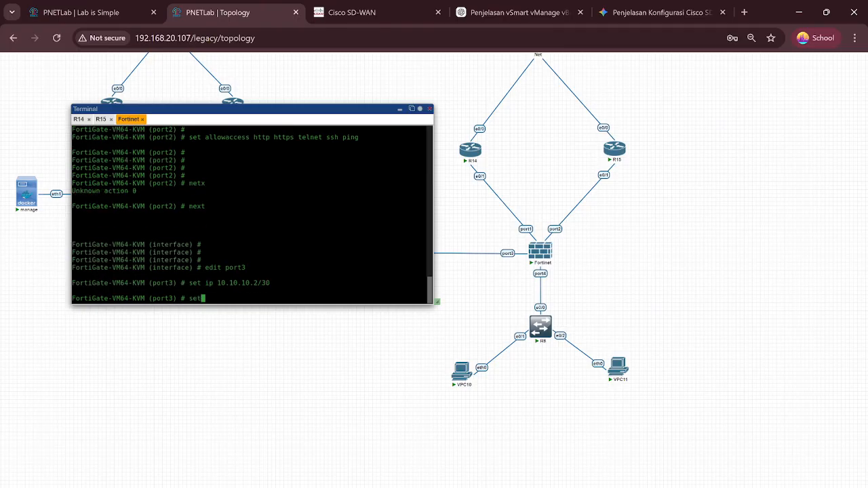
{"action": "type", "text": " mode static"}
{"action": "key", "text": "Return"}
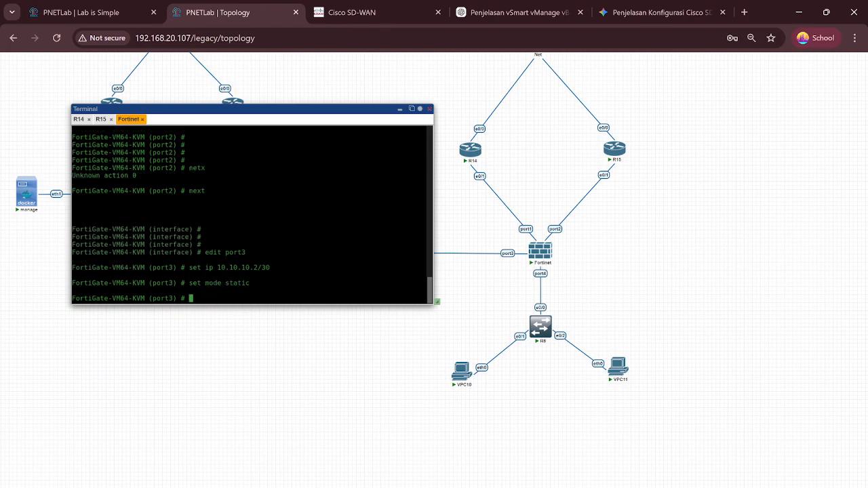
Step: Allow HTTP, HTTPS, Telnet, SSH and ping on port3 and commit with 'end'
{"action": "type", "text": "set allow"}
{"action": "key", "text": "BackSpace"}
{"action": "type", "text": "access http https tel"}
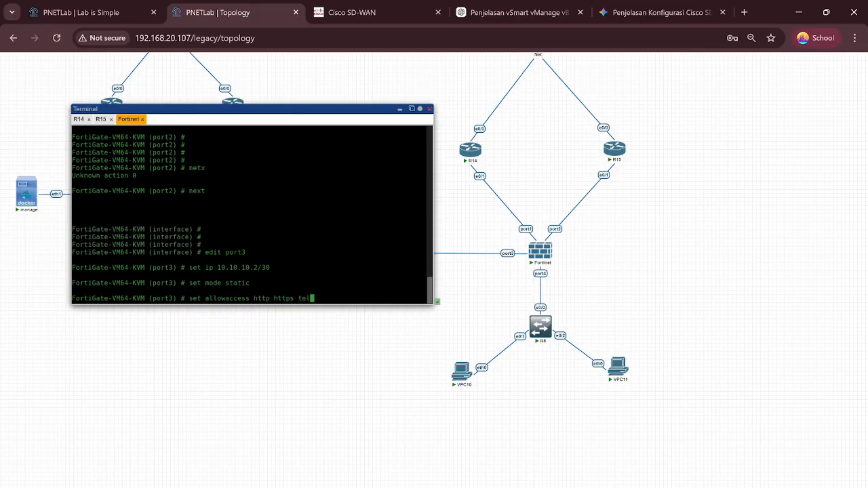
{"action": "type", "text": "net ssh ping"}
{"action": "key", "text": "Return"}
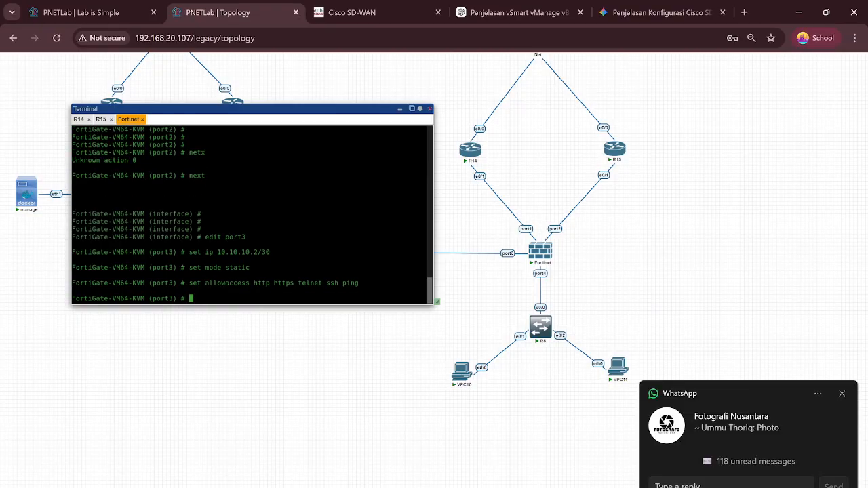
{"action": "type", "text": "end"}
{"action": "key", "text": "BackSpace"}
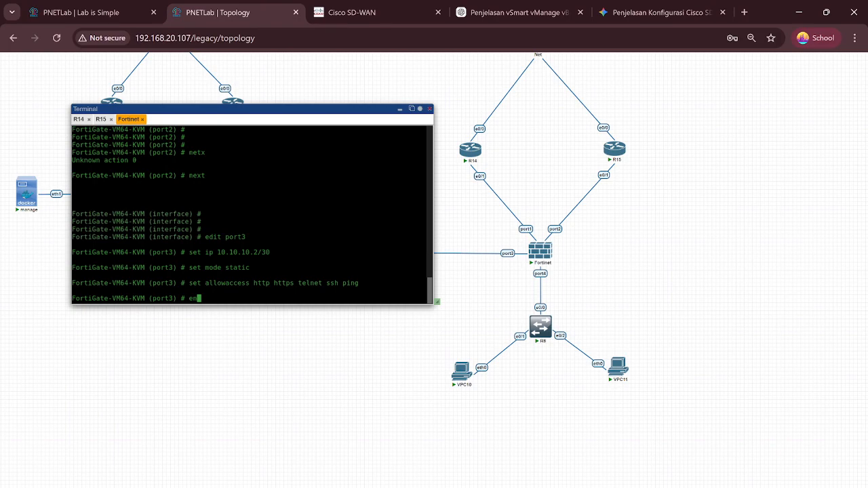
{"action": "type", "text": "d"}
{"action": "key", "text": "Return"}
{"action": "key", "text": "Return"}
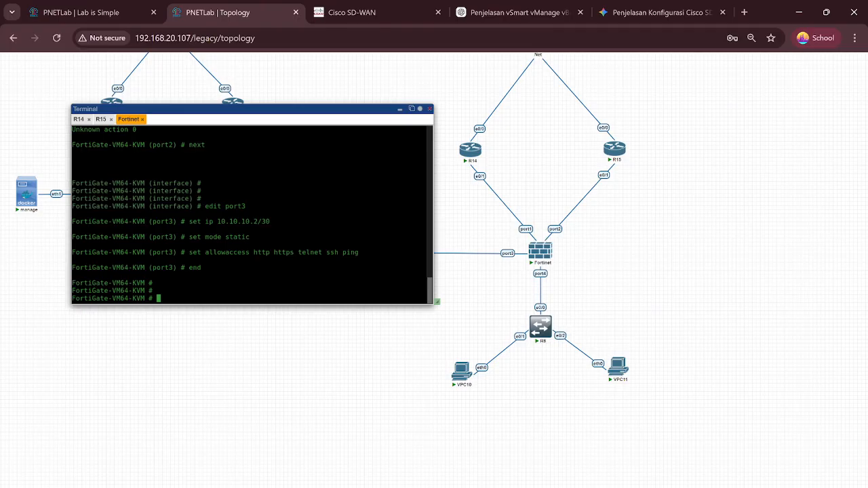
Step: Set the Docker node's Eth1 static IP to 10.10.10.1/30, save, and reopen its settings
{"action": "left_click", "coordinate": [430, 109]}
{"action": "scroll", "coordinate": [664, 285], "scroll_direction": "down", "scroll_amount": 2}
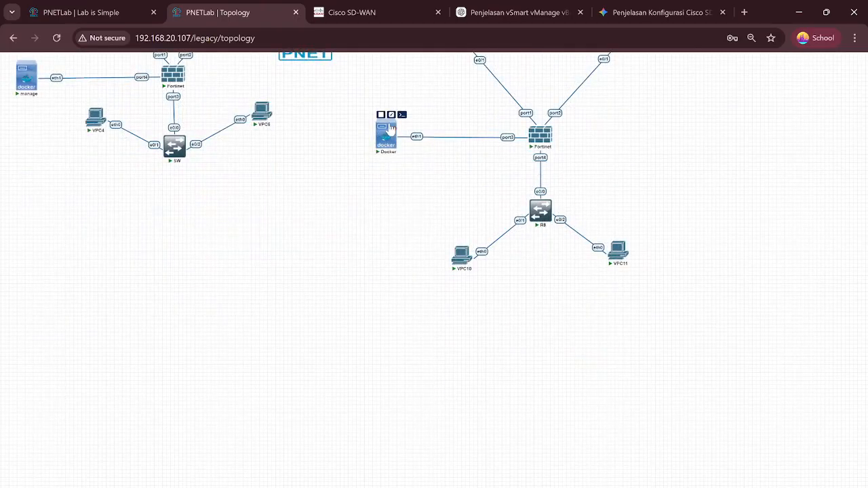
{"action": "left_click", "coordinate": [392, 114]}
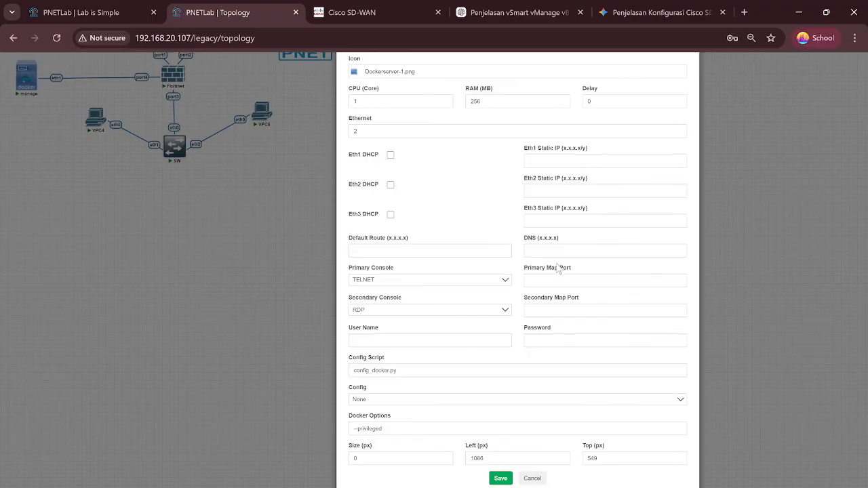
{"action": "left_click", "coordinate": [542, 165]}
{"action": "type", "text": "10.10.1"}
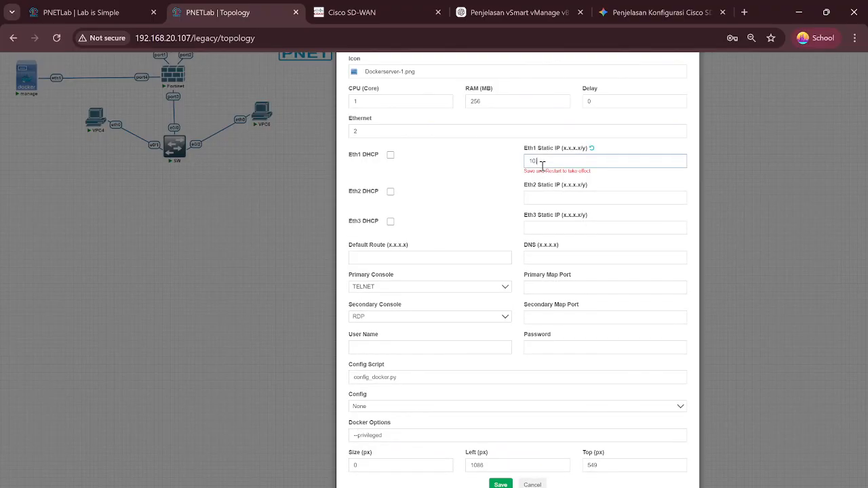
{"action": "type", "text": "0.1/30"}
{"action": "left_click", "coordinate": [500, 484]}
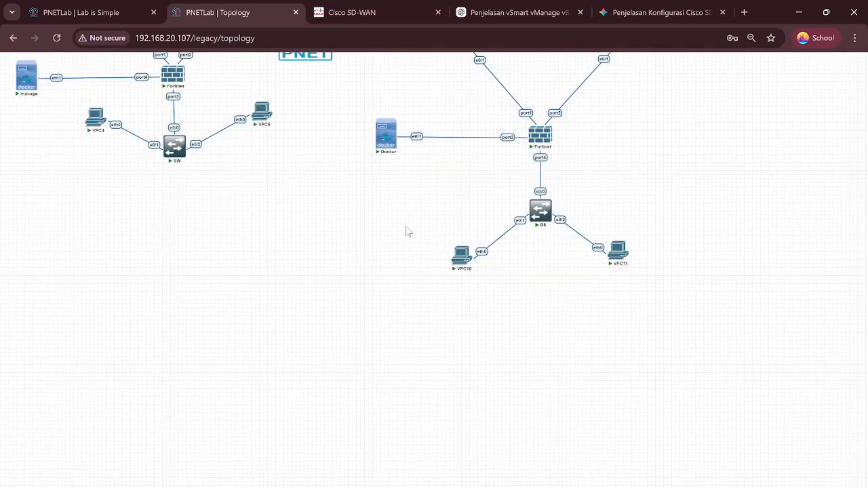
{"action": "left_click", "coordinate": [391, 116]}
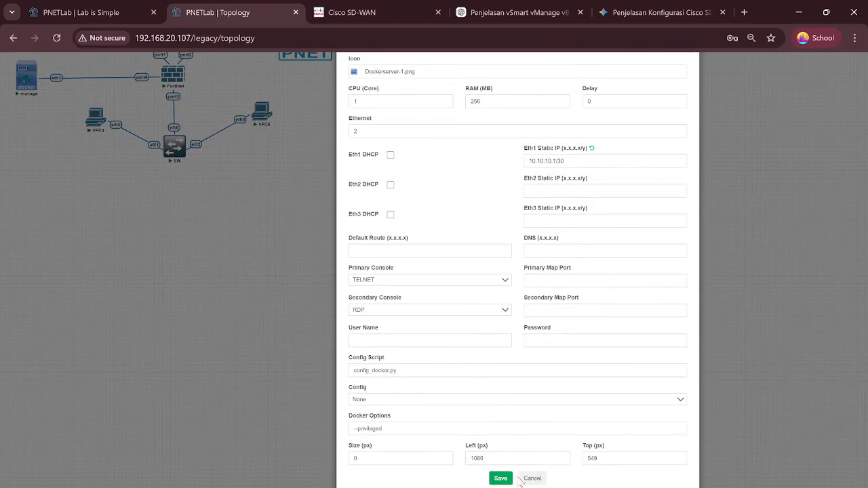
Step: Save the Docker node settings and connect to its remote desktop console
{"action": "left_click", "coordinate": [501, 479]}
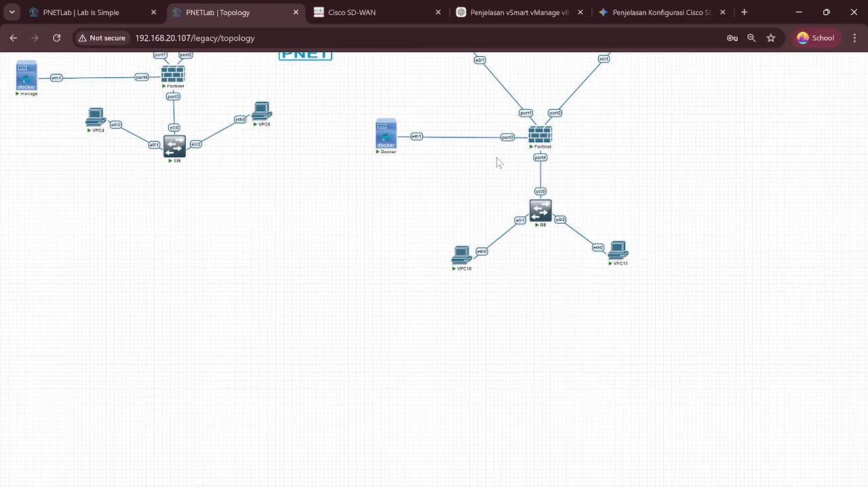
{"action": "scroll", "coordinate": [496, 269], "scroll_direction": "up", "scroll_amount": 3}
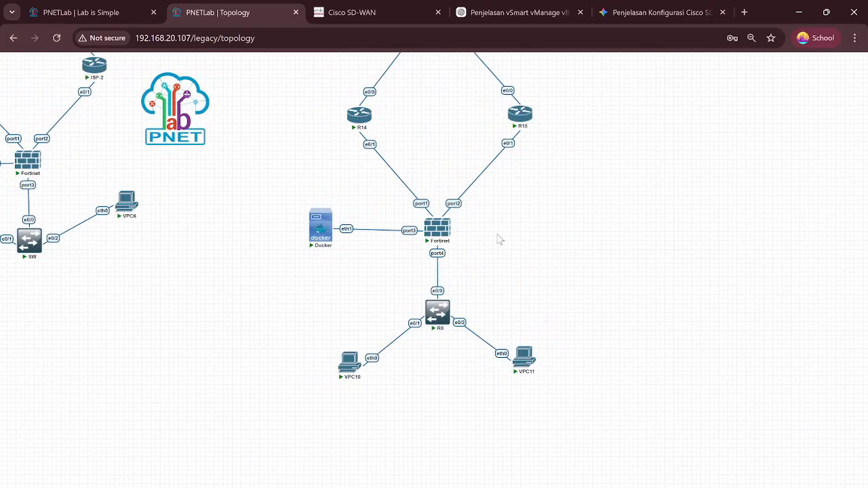
{"action": "left_click", "coordinate": [321, 228]}
{"action": "left_click_drag", "start_coordinate": [215, 71], "coordinate": [281, 78]}
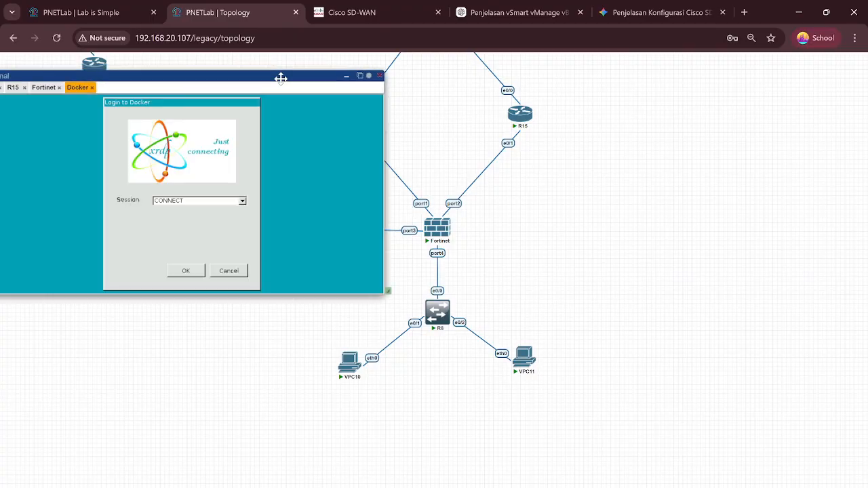
{"action": "left_click", "coordinate": [178, 275]}
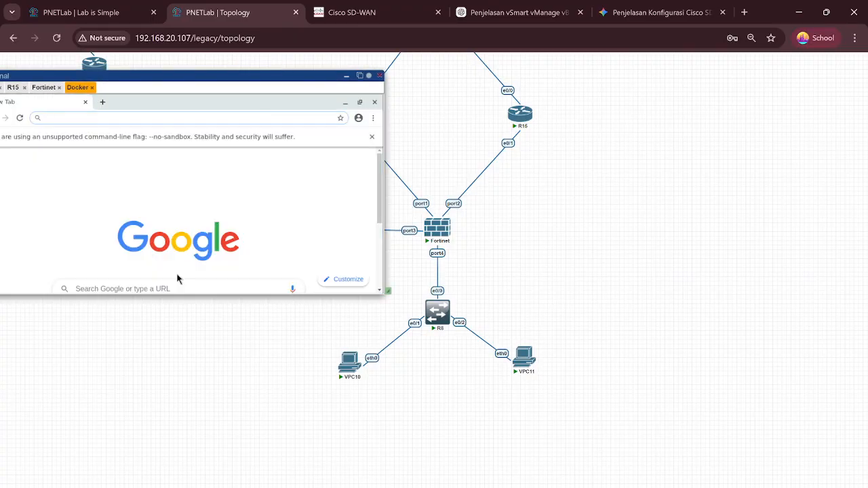
Step: Browse to 10.10.10.2 in the Docker's Chrome, which refuses the connection
{"action": "left_click", "coordinate": [175, 113]}
{"action": "type", "text": "10.10.10."}
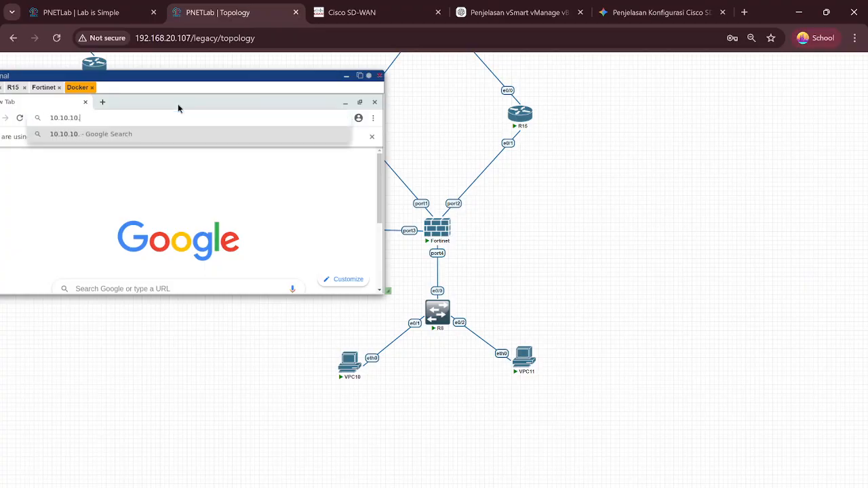
{"action": "type", "text": "2"}
{"action": "key", "text": "Return"}
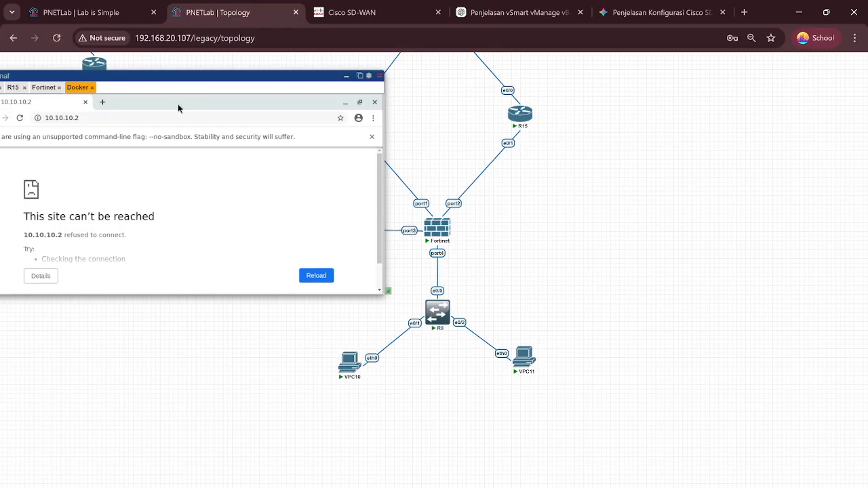
Step: Open the manage Docker node's console and connect to its remote desktop
{"action": "left_click_drag", "start_coordinate": [210, 77], "coordinate": [332, 87]}
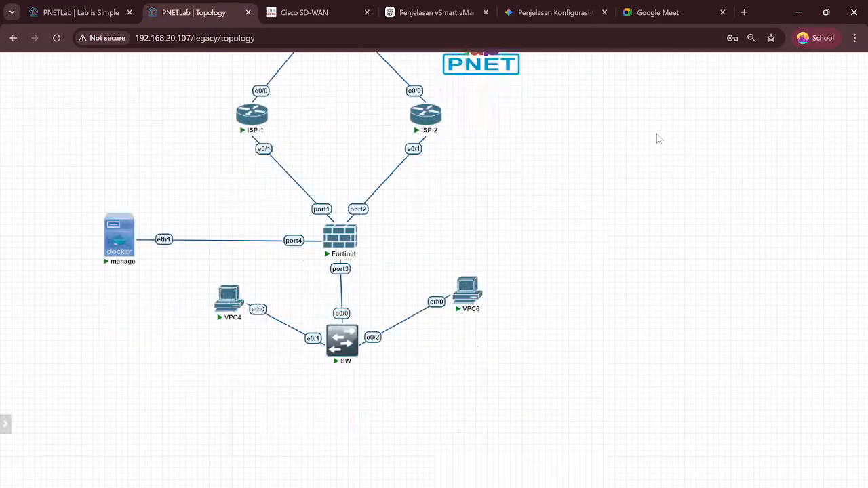
{"action": "scroll", "coordinate": [656, 139], "scroll_direction": "up", "scroll_amount": 1}
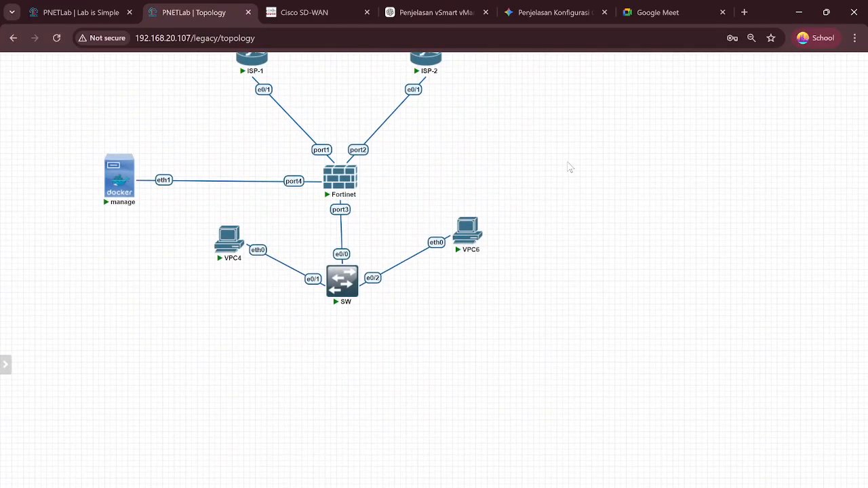
{"action": "left_click", "coordinate": [124, 188]}
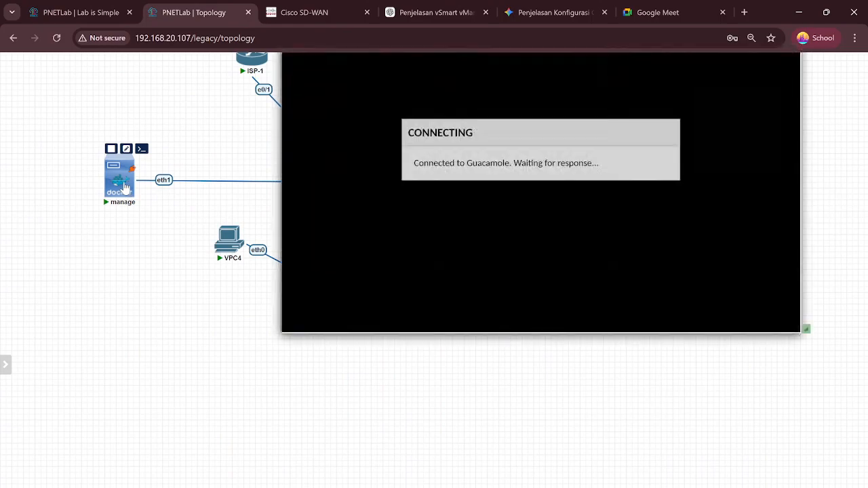
{"action": "scroll", "coordinate": [375, 174], "scroll_direction": "up", "scroll_amount": 2}
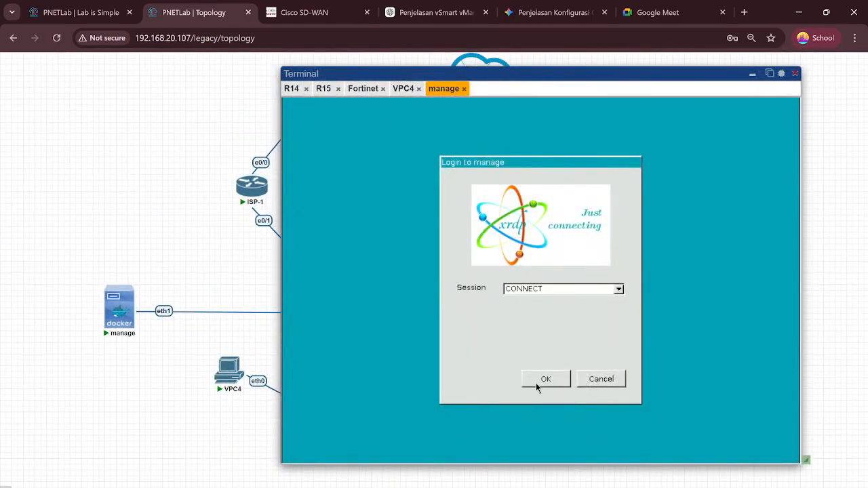
{"action": "left_click", "coordinate": [537, 385]}
Step: Log in to the FortiGate web page as admin with the password
{"action": "left_click", "coordinate": [506, 330]}
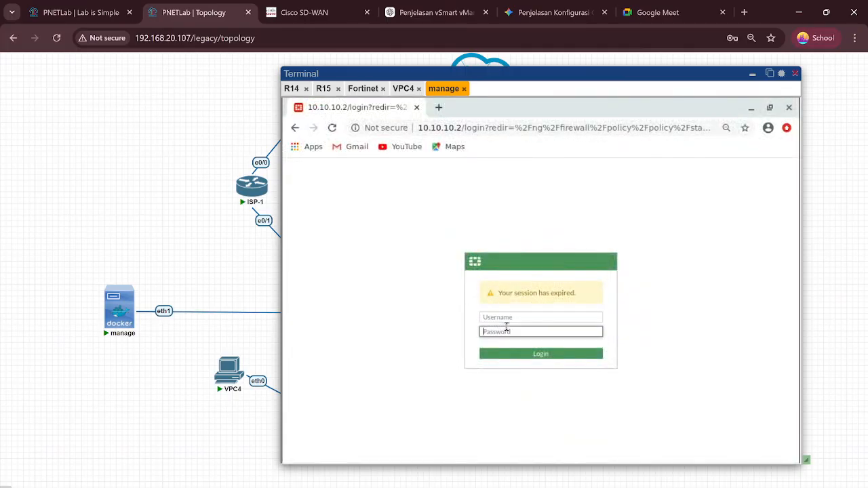
{"action": "left_click", "coordinate": [504, 318]}
{"action": "type", "text": "admin"}
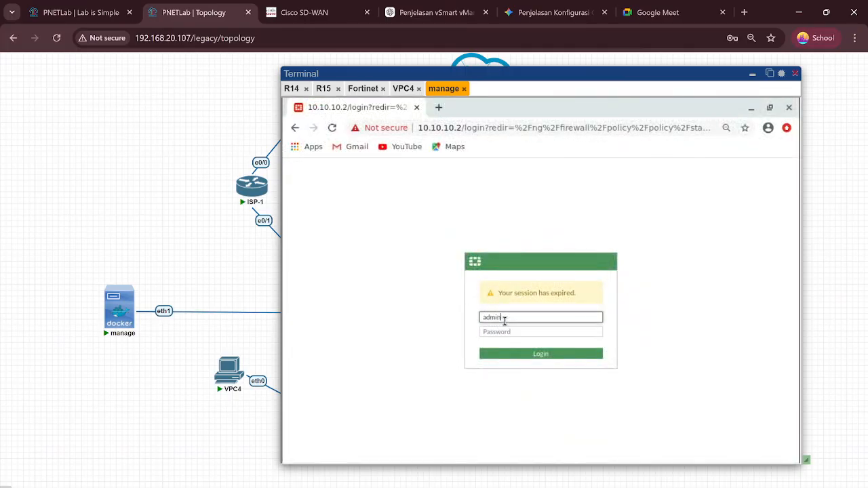
{"action": "left_click", "coordinate": [508, 332]}
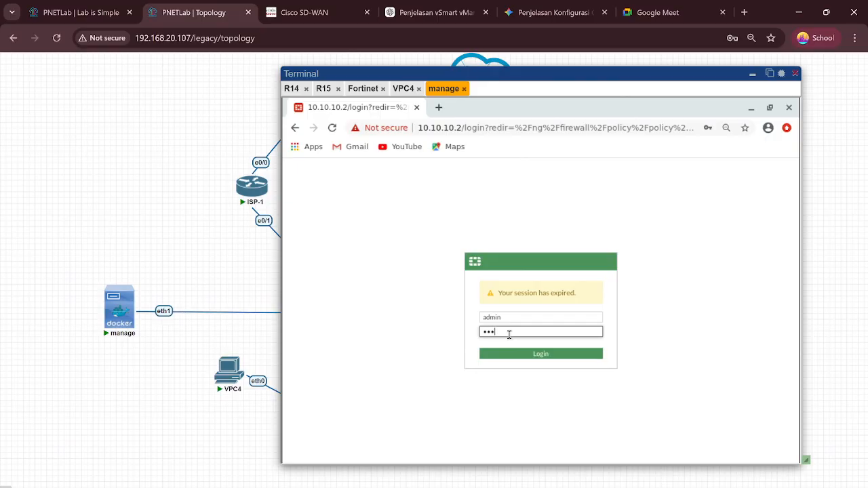
{"action": "left_click", "coordinate": [527, 354]}
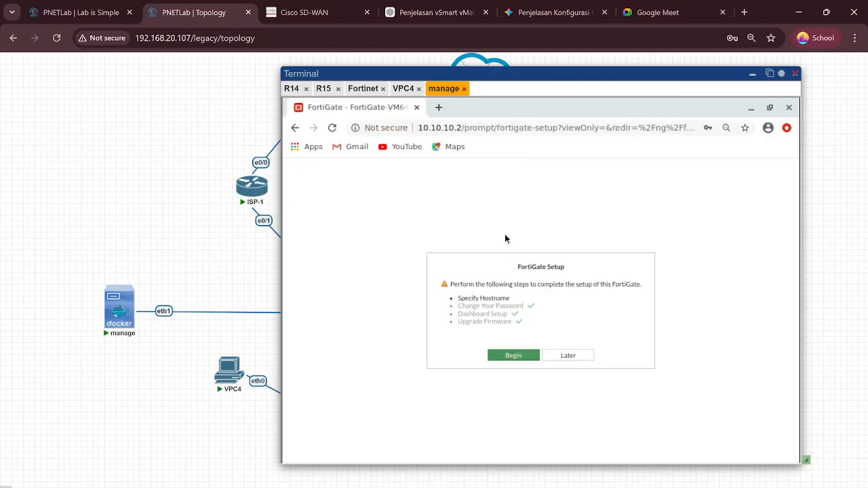
Step: Dismiss FortiGate Setup with Later and open Network > Interfaces listing port1 to port4
{"action": "left_click", "coordinate": [560, 356]}
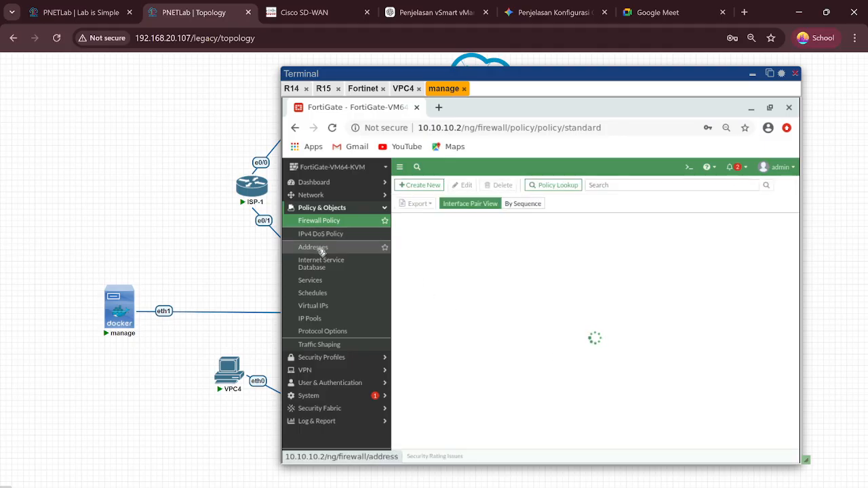
{"action": "left_click", "coordinate": [327, 196]}
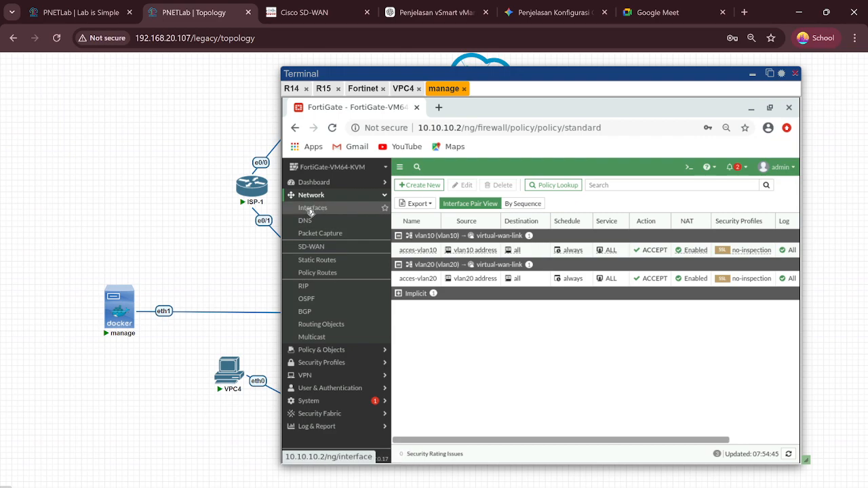
{"action": "left_click", "coordinate": [310, 211]}
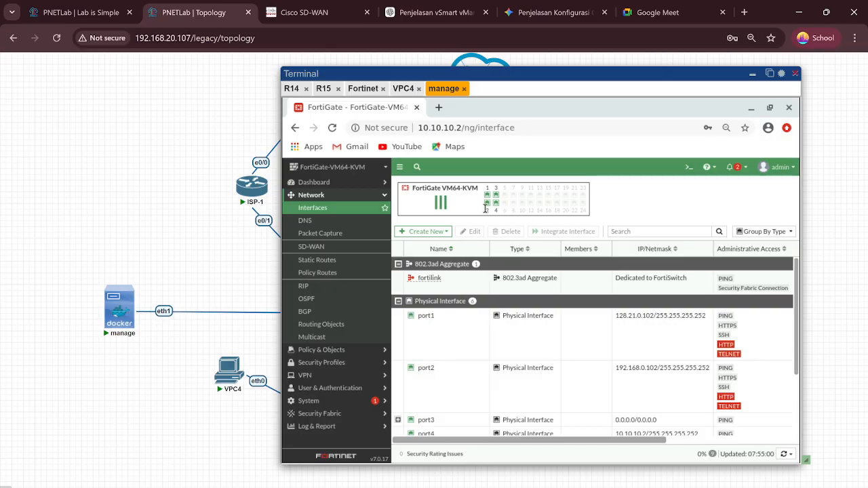
{"action": "mouse_move", "coordinate": [485, 201]}
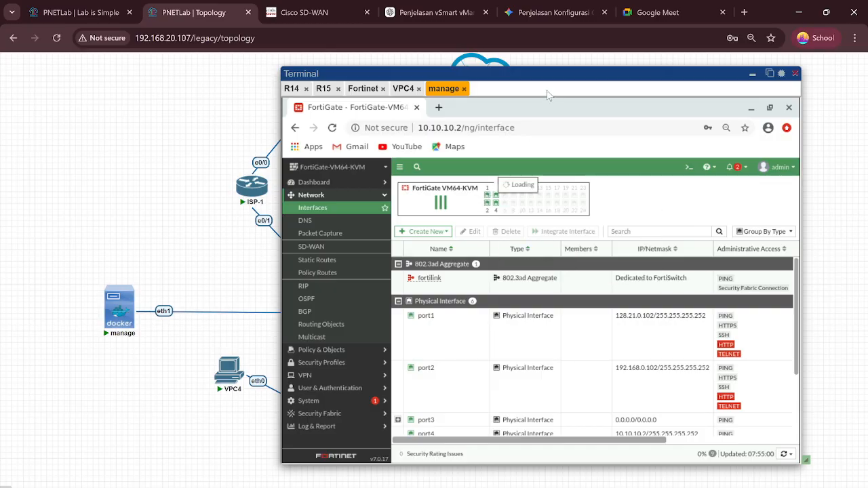
Step: Open Network > SD-WAN to show the virtual-wan-link zone with port1 and port2
{"action": "left_click_drag", "start_coordinate": [545, 71], "coordinate": [562, 333]}
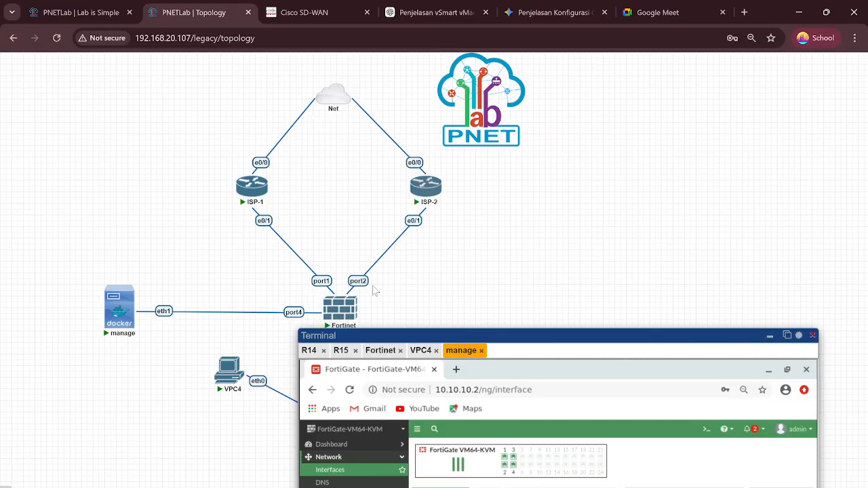
{"action": "mouse_move", "coordinate": [359, 316]}
{"action": "left_click_drag", "start_coordinate": [516, 329], "coordinate": [593, 135]}
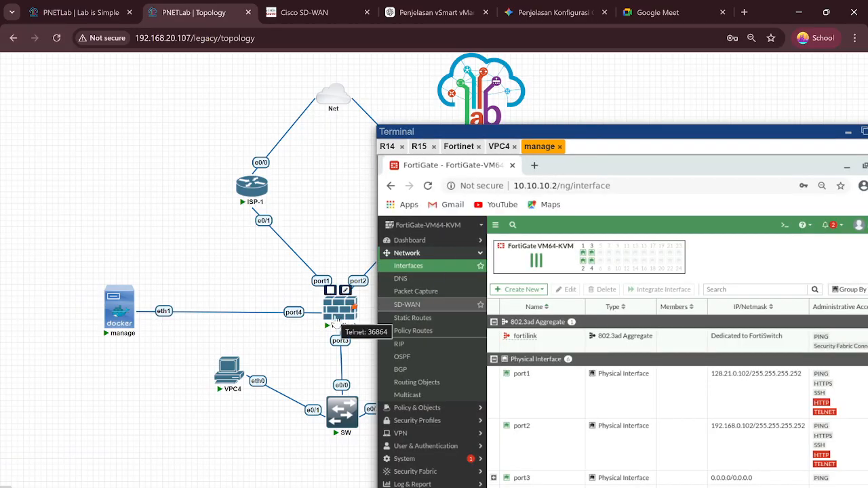
{"action": "scroll", "coordinate": [555, 335], "scroll_direction": "down", "scroll_amount": 1}
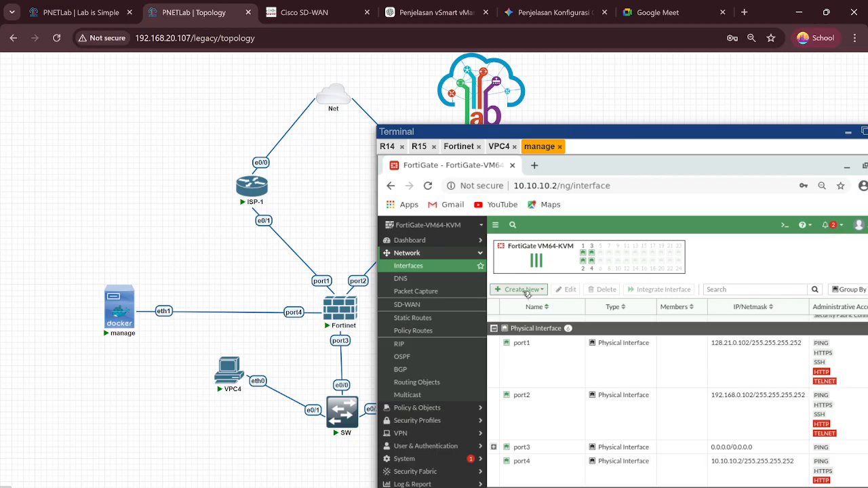
{"action": "scroll", "coordinate": [535, 366], "scroll_direction": "down", "scroll_amount": 2}
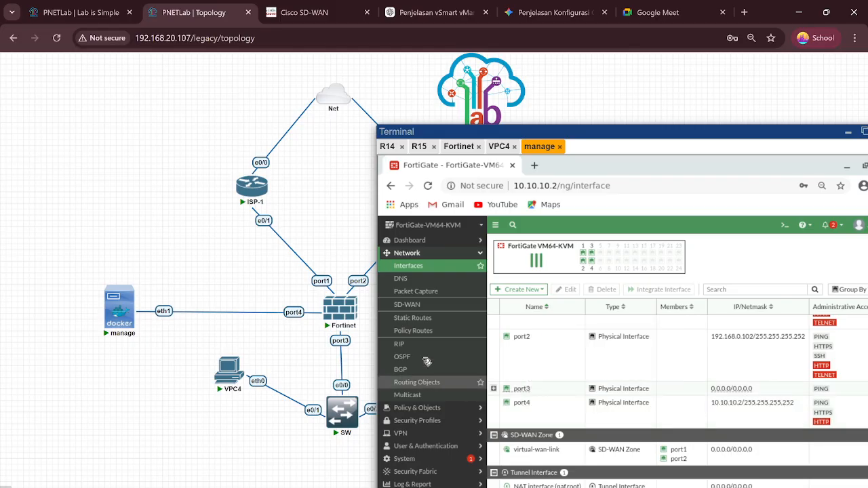
{"action": "left_click", "coordinate": [417, 307]}
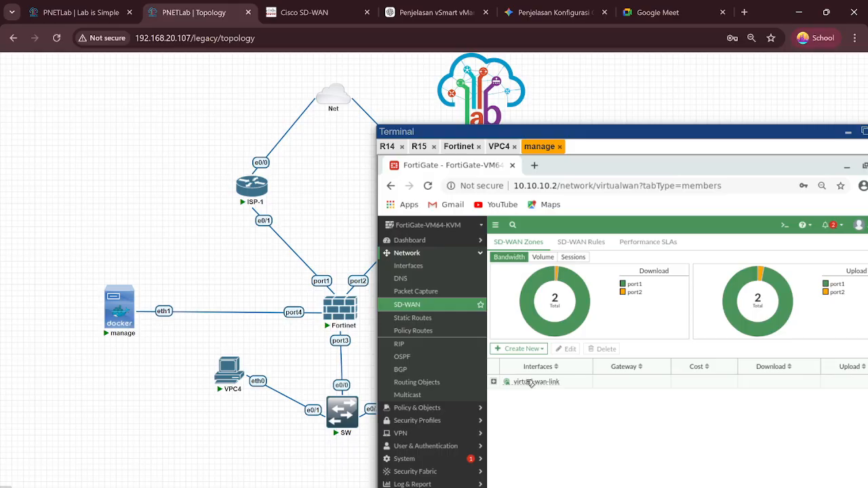
Step: Briefly open the FortiGate CLI console and the Create New menu, then close both unused
{"action": "left_click", "coordinate": [785, 225]}
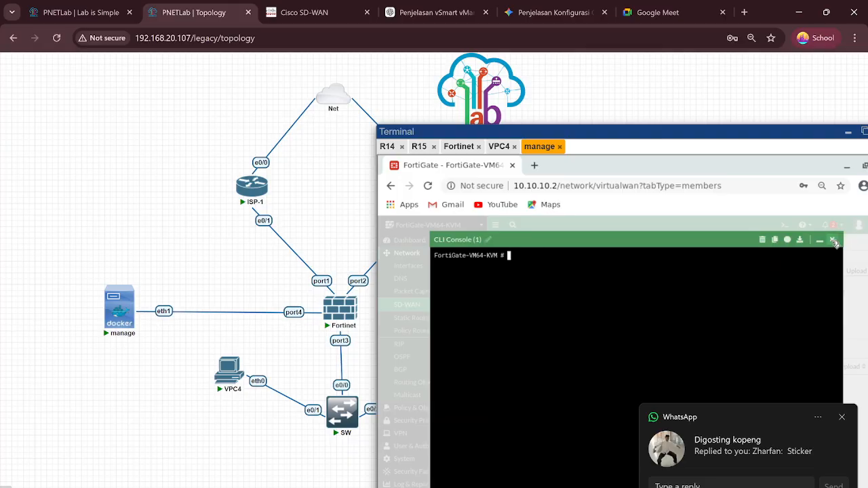
{"action": "left_click", "coordinate": [832, 240]}
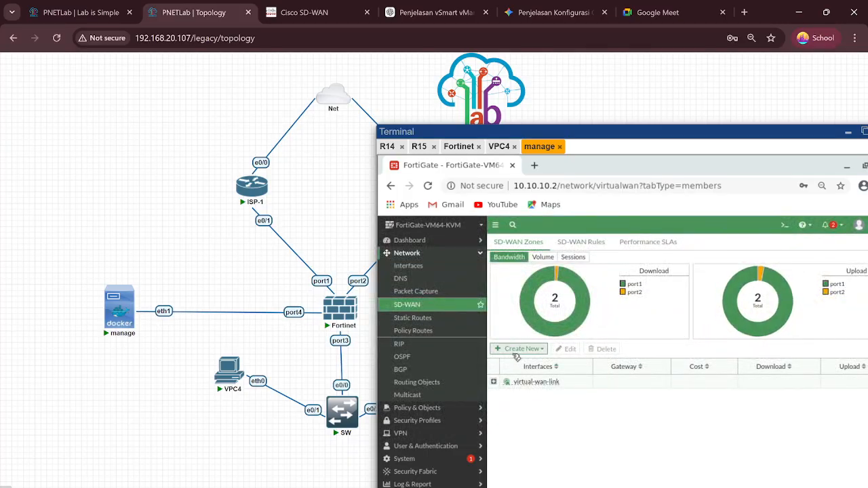
{"action": "left_click", "coordinate": [517, 350]}
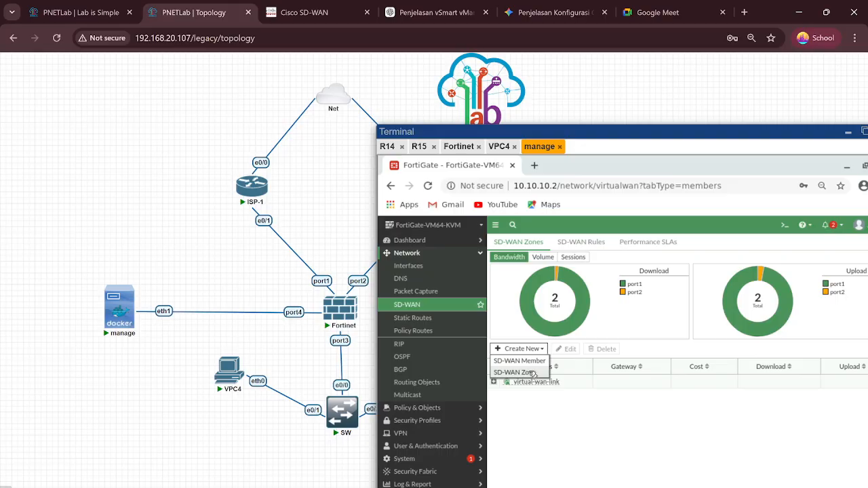
{"action": "left_click", "coordinate": [547, 421]}
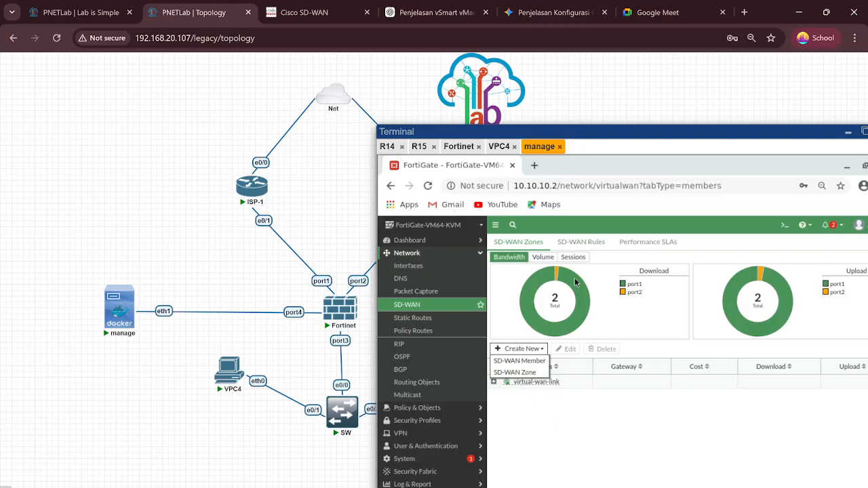
Step: Show the SD-WAN Rules list (vlan10 via port1, vlan20 via port2) and reposition the console window
{"action": "left_click", "coordinate": [582, 246]}
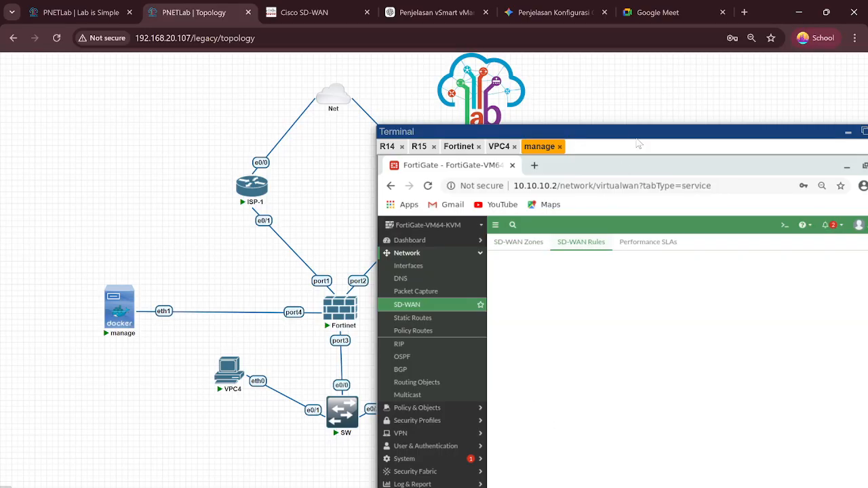
{"action": "left_click_drag", "start_coordinate": [636, 130], "coordinate": [525, 58]}
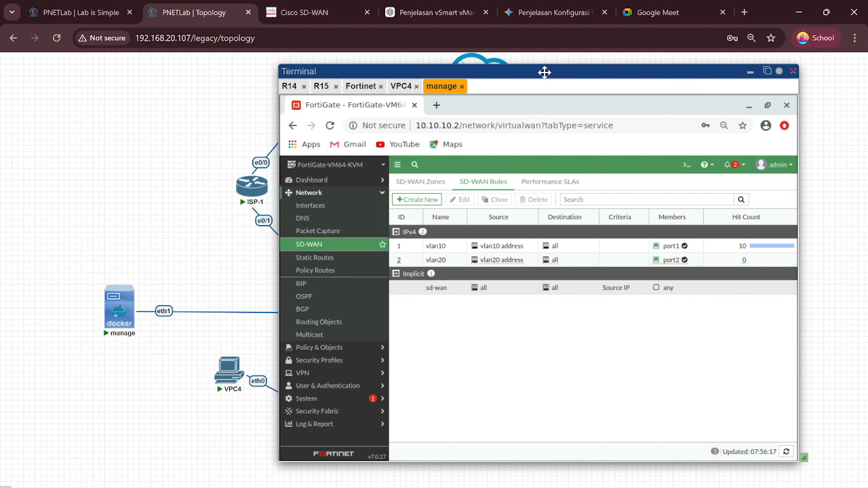
{"action": "left_click_drag", "start_coordinate": [543, 72], "coordinate": [598, 85]}
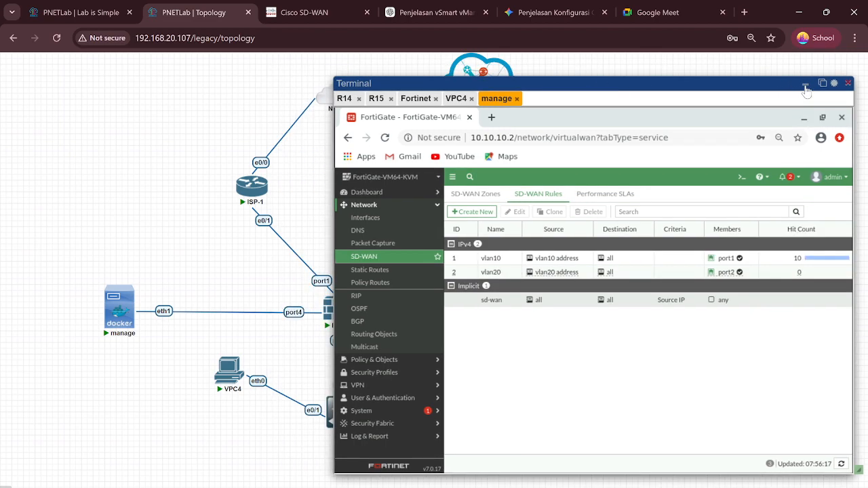
Step: Minimize the console window and move VPC4 lower-left on the topology
{"action": "left_click", "coordinate": [805, 83]}
{"action": "mouse_move", "coordinate": [214, 400]}
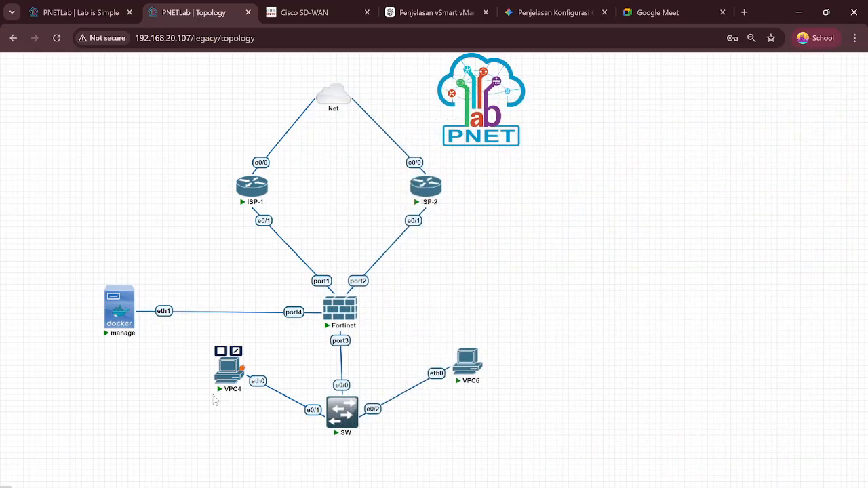
{"action": "left_click_drag", "start_coordinate": [237, 364], "coordinate": [229, 402]}
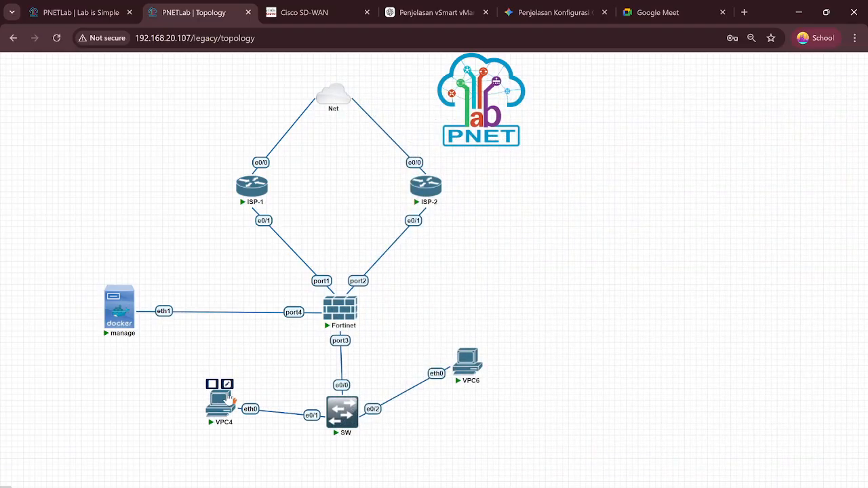
Step: Shift ISP-2 further right and settle ISP-1 back in its upper position
{"action": "mouse_move", "coordinate": [340, 436]}
{"action": "mouse_move", "coordinate": [337, 311]}
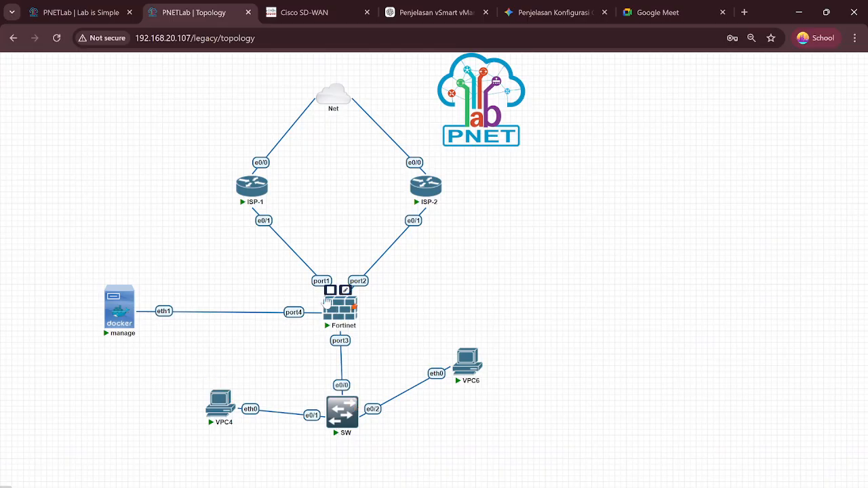
{"action": "mouse_move", "coordinate": [250, 202]}
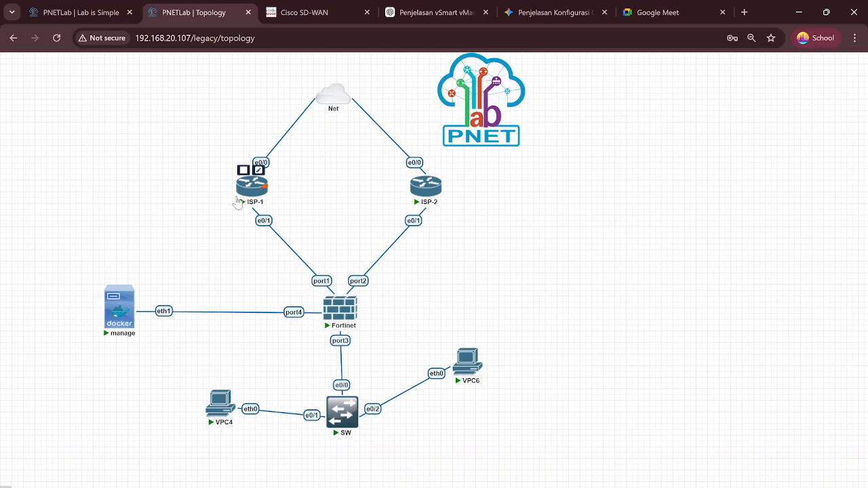
{"action": "left_click_drag", "start_coordinate": [250, 198], "coordinate": [227, 207]}
{"action": "mouse_move", "coordinate": [431, 190]}
{"action": "left_click_drag", "start_coordinate": [446, 195], "coordinate": [479, 196]}
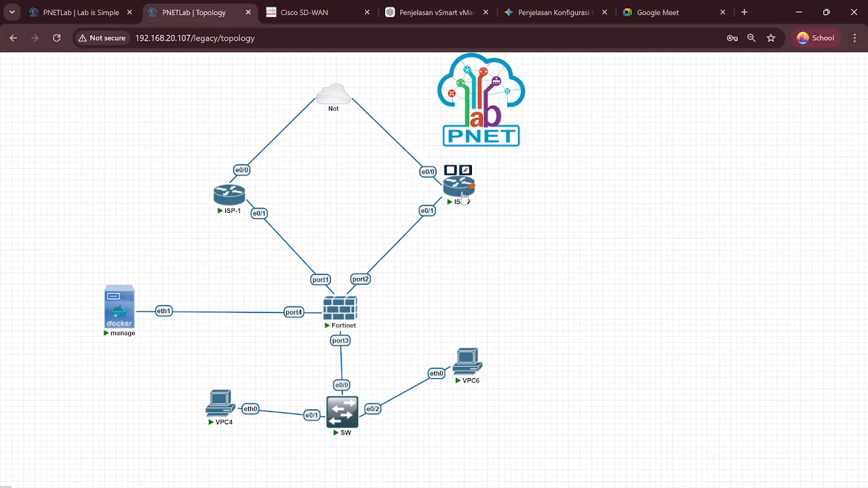
{"action": "mouse_move", "coordinate": [229, 210]}
{"action": "left_click_drag", "start_coordinate": [230, 211], "coordinate": [250, 196]}
{"action": "mouse_move", "coordinate": [327, 316]}
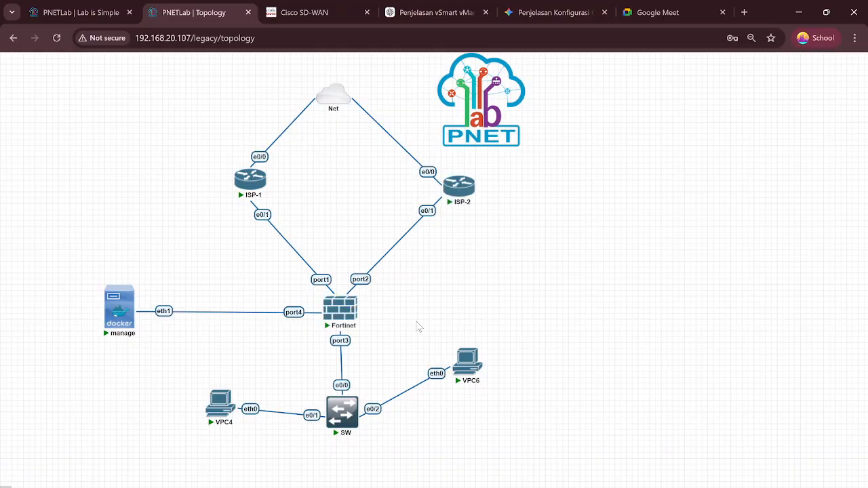
{"action": "scroll", "coordinate": [364, 391], "scroll_direction": "down", "scroll_amount": 2}
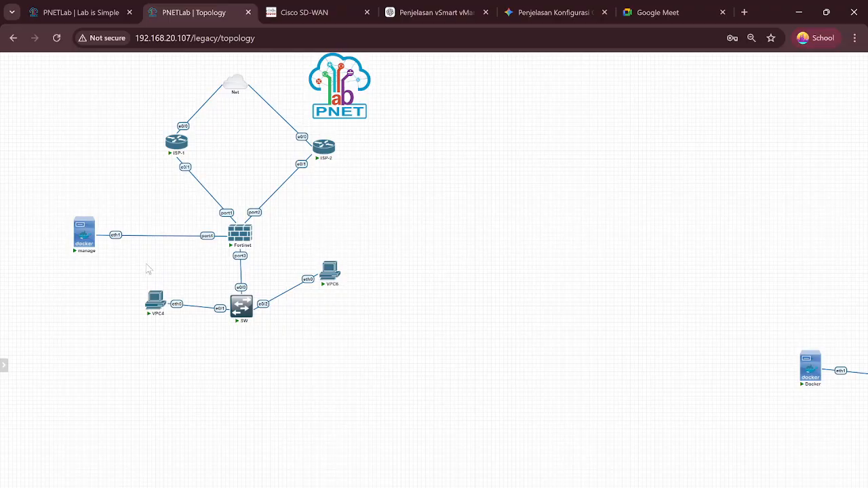
{"action": "scroll", "coordinate": [136, 261], "scroll_direction": "up", "scroll_amount": 3}
{"action": "mouse_move", "coordinate": [126, 222]}
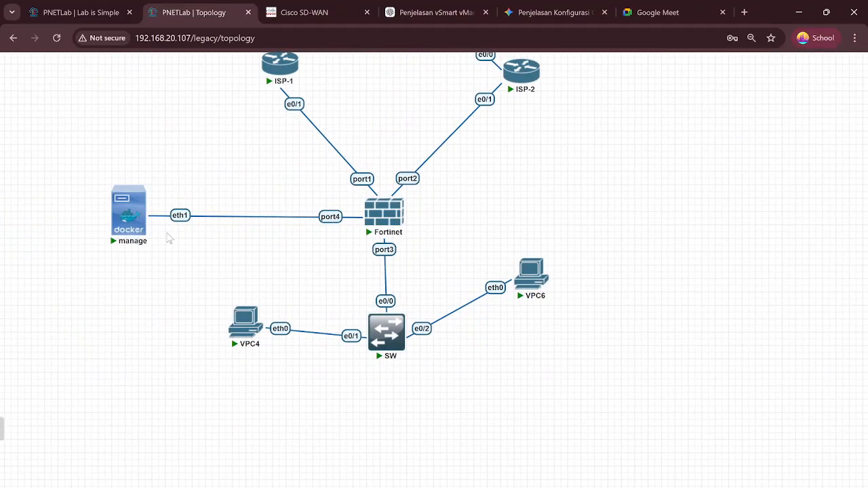
Step: Restore the manage node's browser and open Network > Static Routes showing 0.0.0.0/0 via virtual-wan-link
{"action": "left_click", "coordinate": [126, 227]}
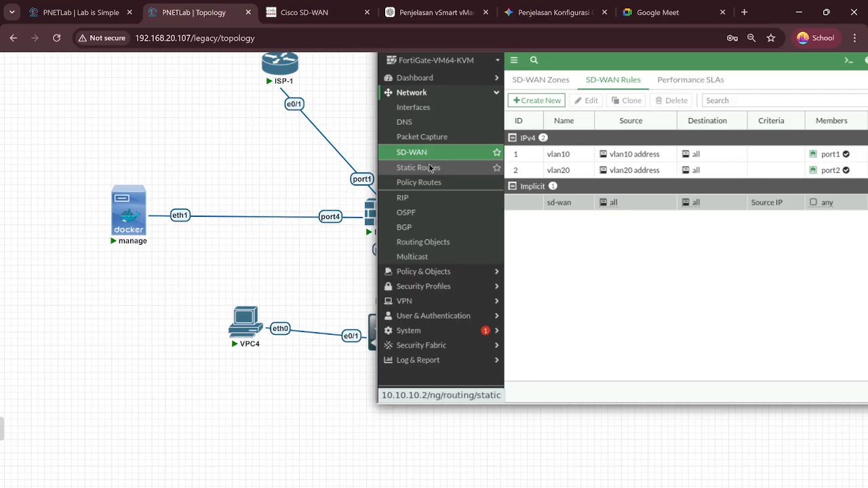
{"action": "left_click", "coordinate": [434, 167]}
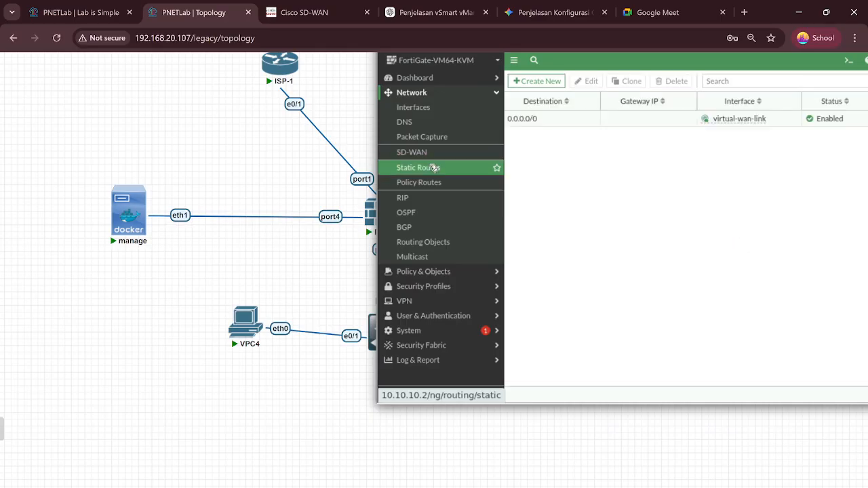
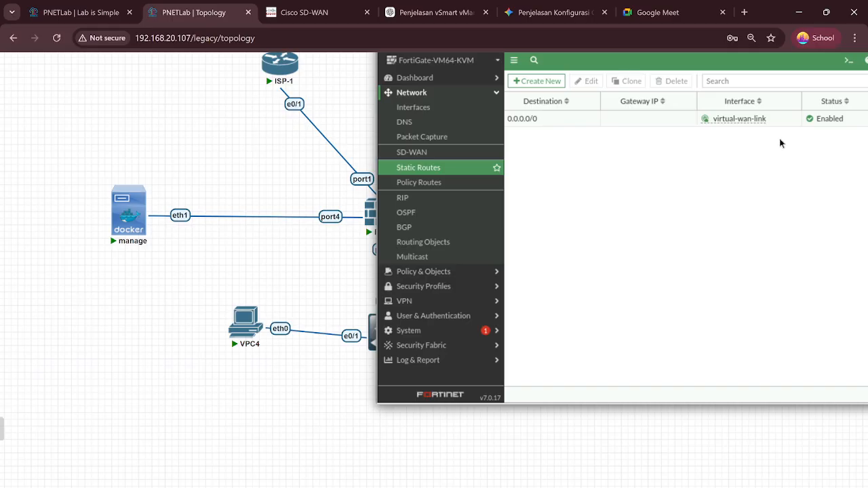
Step: Zoom the canvas out three notches so both FortiGate SD-WAN labs fit on screen
{"action": "scroll", "coordinate": [342, 280], "scroll_direction": "down", "scroll_amount": 3}
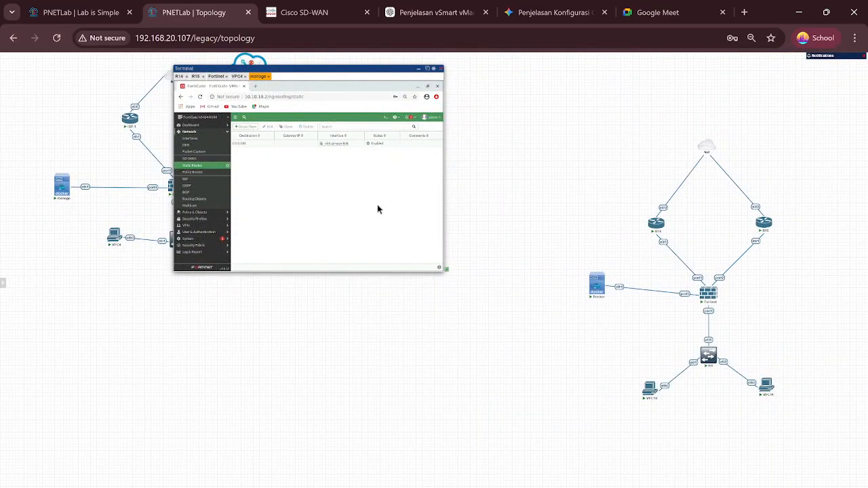
Step: Ping 8.8.8.8 from VPC4's console, getting replies, then minimize the console
{"action": "left_click", "coordinate": [418, 72]}
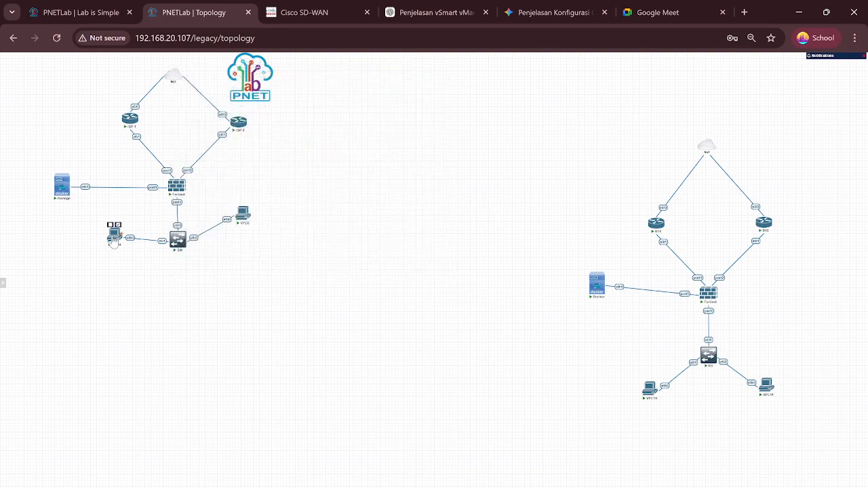
{"action": "left_click", "coordinate": [114, 237]}
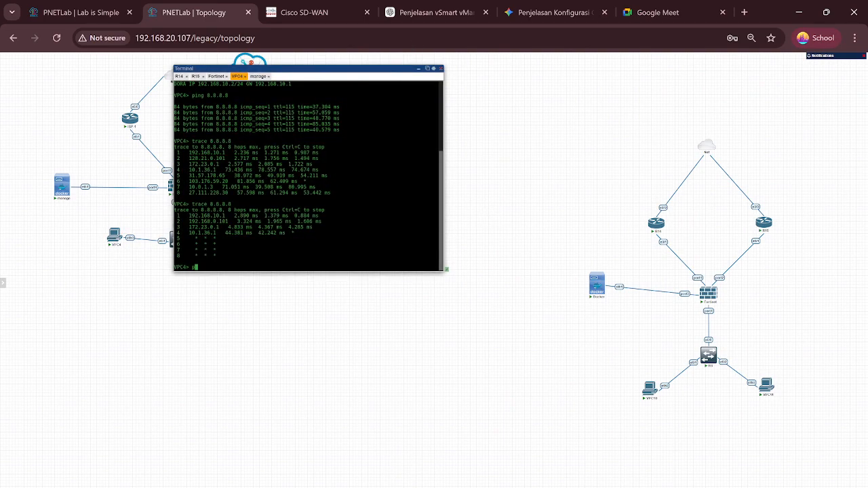
{"action": "type", "text": "ping 8.8.88."}
{"action": "key", "text": "Return"}
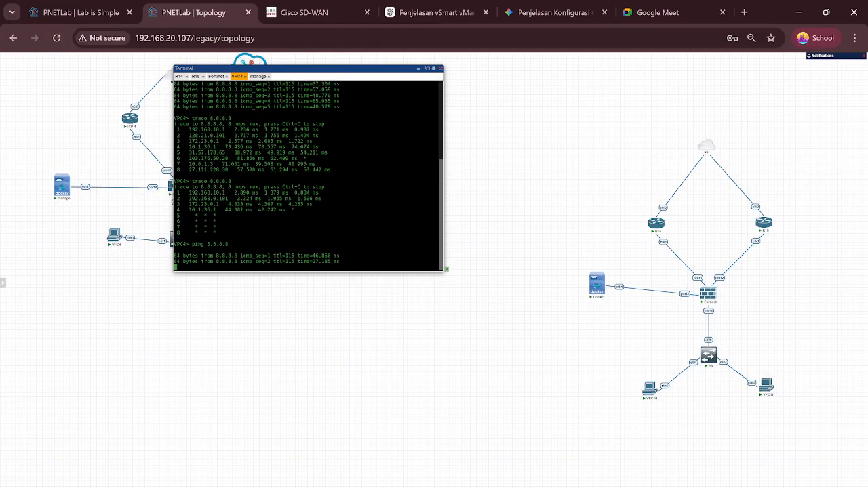
{"action": "left_click", "coordinate": [427, 68]}
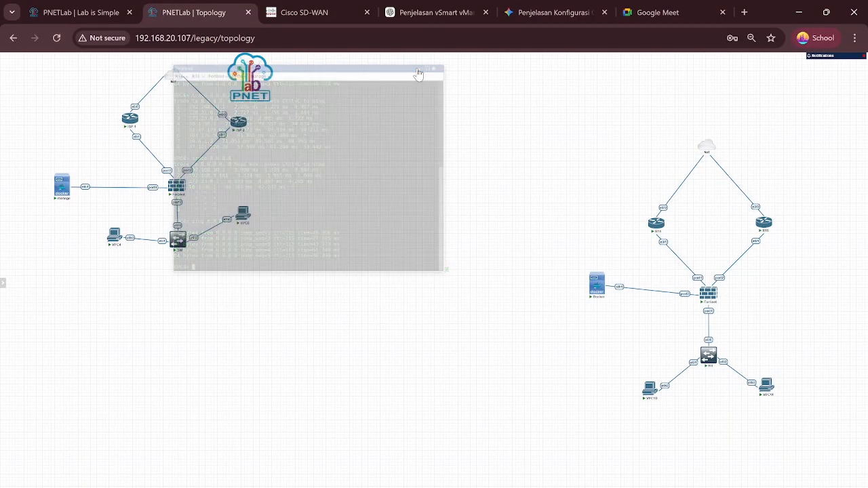
Step: Show the FortiGate web GUI from the manage node, zoomed in, with Policy & Objects expanded
{"action": "left_click", "coordinate": [62, 191]}
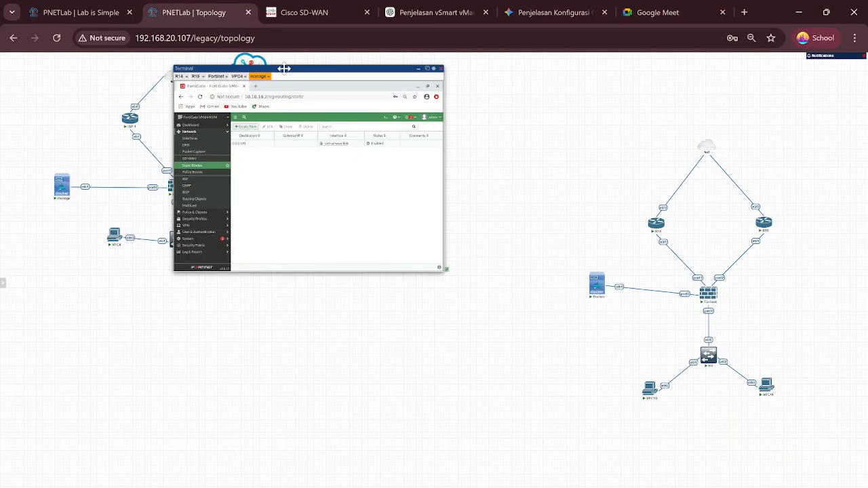
{"action": "left_click_drag", "start_coordinate": [303, 68], "coordinate": [328, 142]}
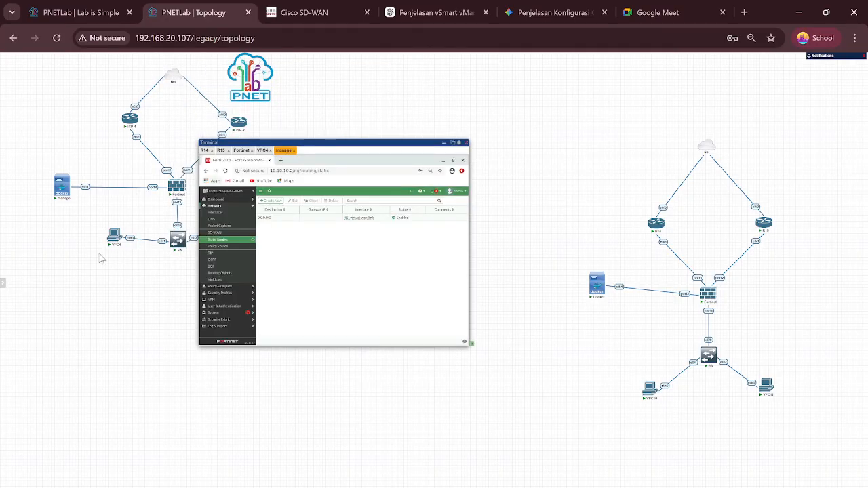
{"action": "scroll", "coordinate": [102, 257], "scroll_direction": "up", "scroll_amount": 5}
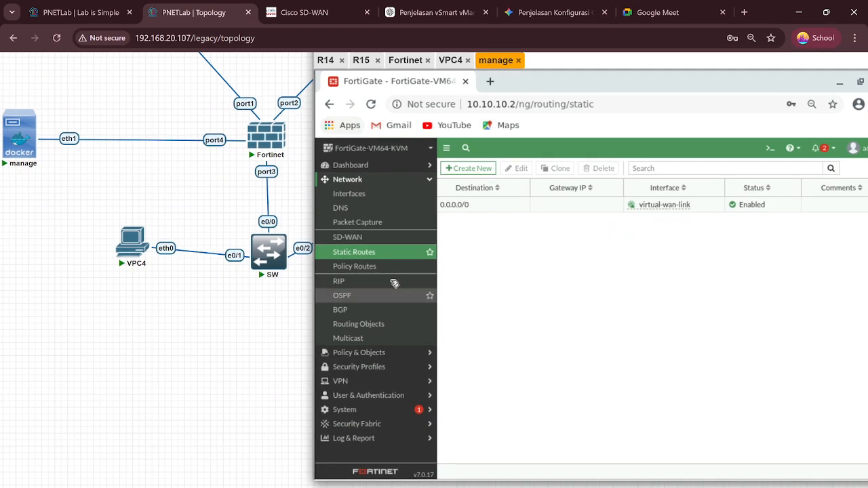
{"action": "left_click", "coordinate": [370, 353]}
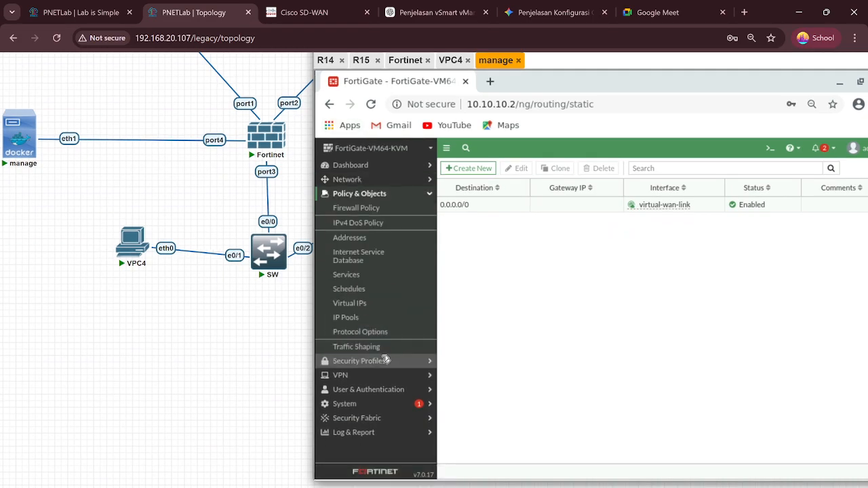
Step: Inspect the acces-vlan10 and acces-vlan20 ACCEPT firewall policies with NAT, then close the console
{"action": "left_click", "coordinate": [372, 213]}
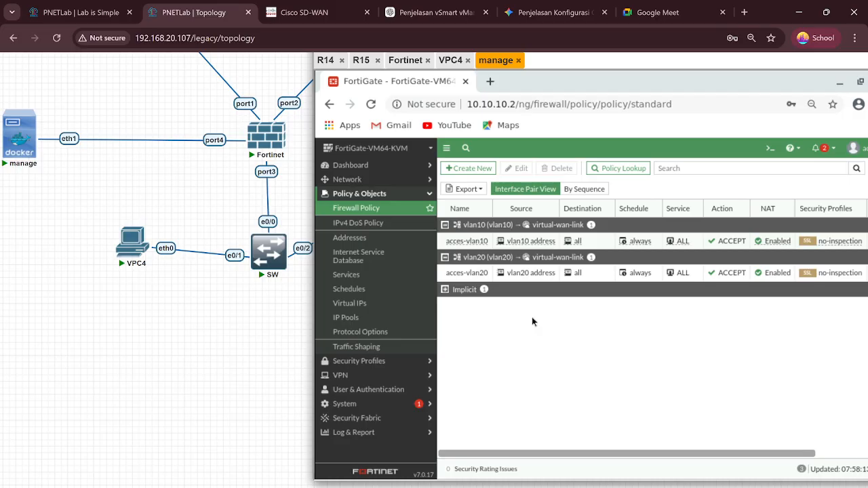
{"action": "scroll", "coordinate": [250, 258], "scroll_direction": "up", "scroll_amount": 2}
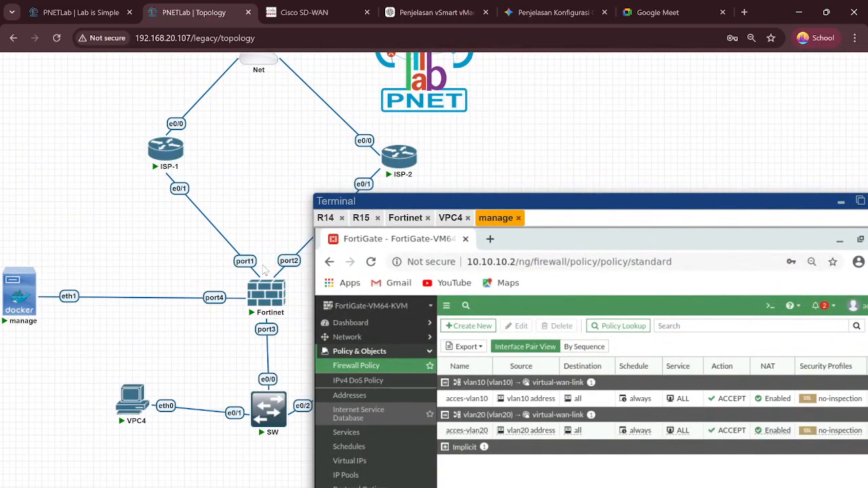
{"action": "mouse_move", "coordinate": [253, 287]}
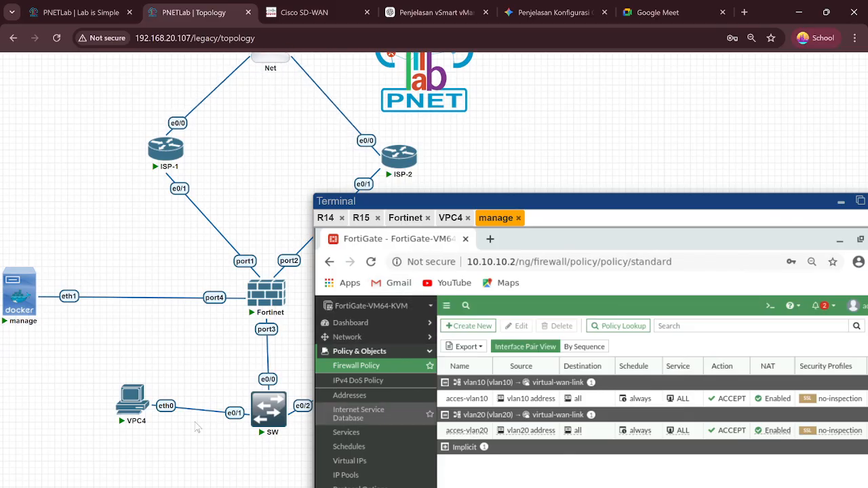
{"action": "scroll", "coordinate": [196, 426], "scroll_direction": "right", "scroll_amount": 3}
{"action": "left_click_drag", "start_coordinate": [424, 197], "coordinate": [390, 115]}
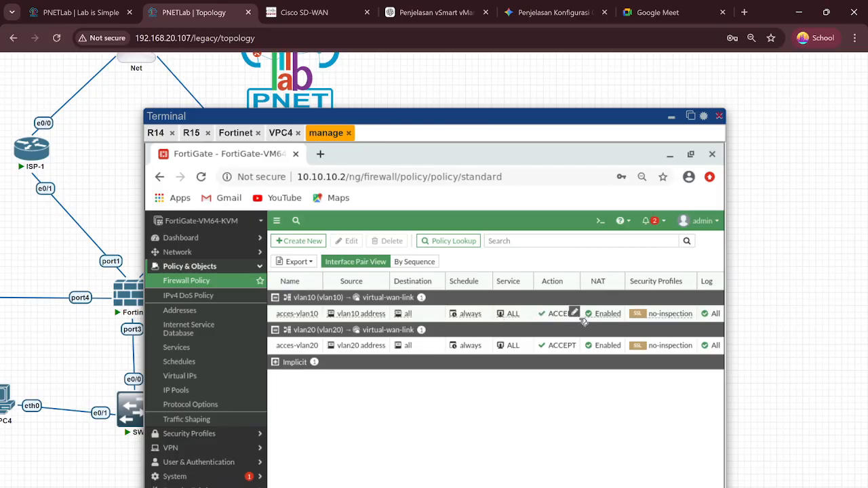
{"action": "mouse_move", "coordinate": [611, 316]}
{"action": "left_click", "coordinate": [671, 117]}
{"action": "scroll", "coordinate": [510, 192], "scroll_direction": "down", "scroll_amount": 3}
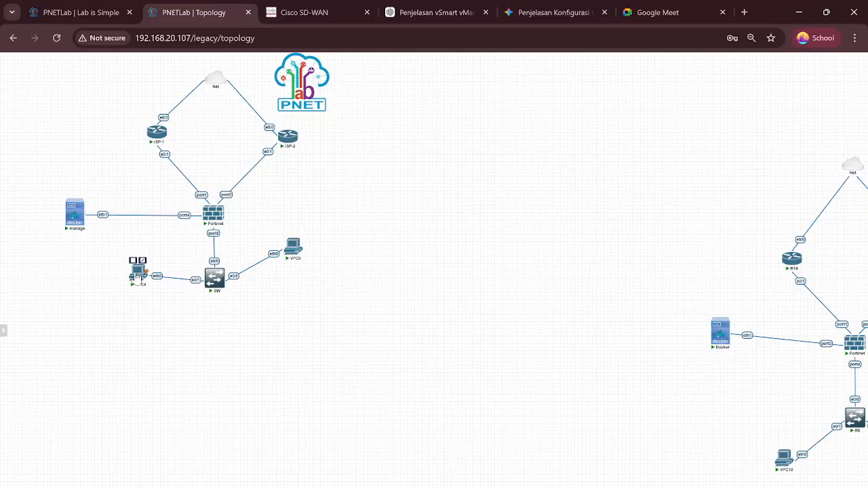
Step: Display VPC4's current IP configuration with sh ip and highlight its address line
{"action": "left_click", "coordinate": [138, 274]}
{"action": "key", "text": "Return"}
{"action": "key", "text": "Return"}
{"action": "key", "text": "Return"}
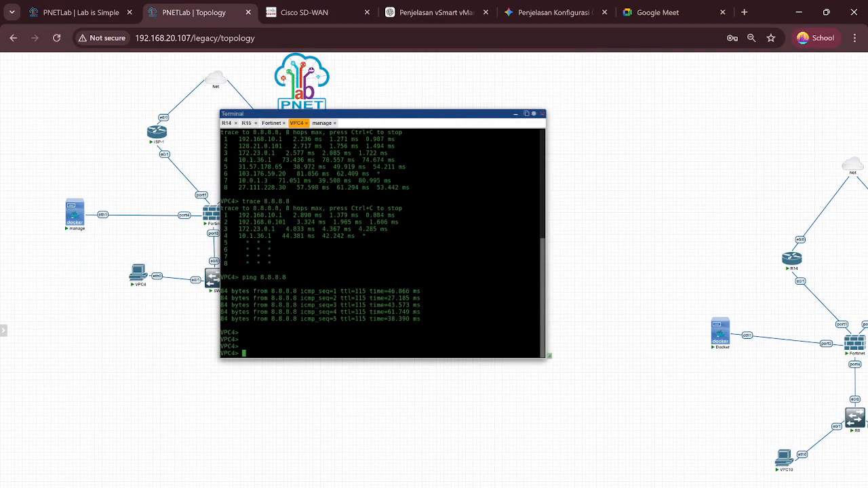
{"action": "type", "text": "sh ip"}
{"action": "key", "text": "Return"}
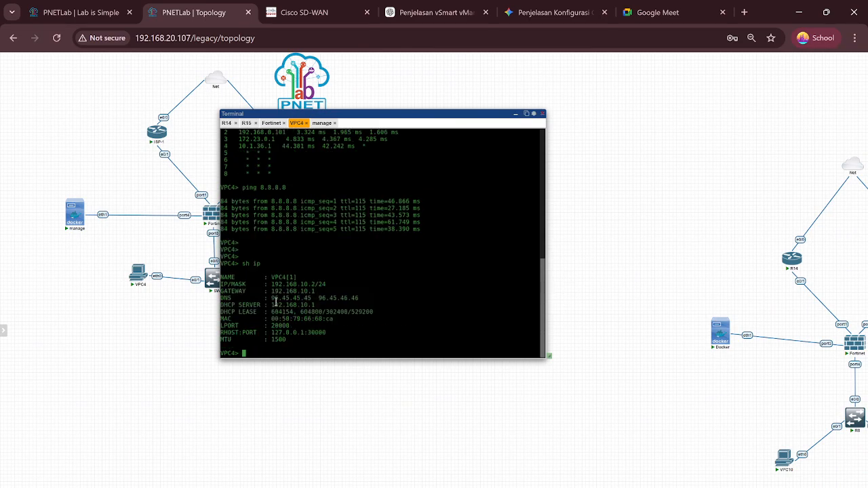
{"action": "left_click_drag", "start_coordinate": [224, 284], "coordinate": [342, 285]}
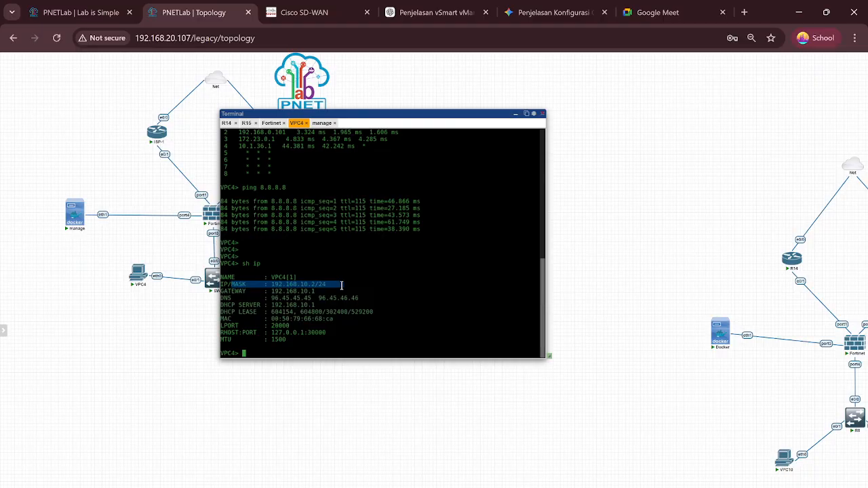
{"action": "left_click", "coordinate": [346, 327]}
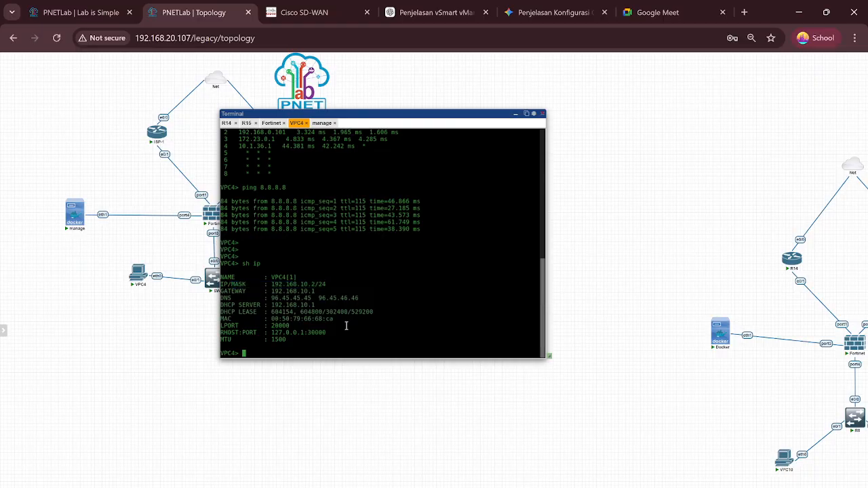
Step: Renew VPC4's DHCP lease to 192.168.10.2/24, gateway 192.168.10.1, and close the console
{"action": "type", "text": "ip dhcp"}
{"action": "key", "text": "Return"}
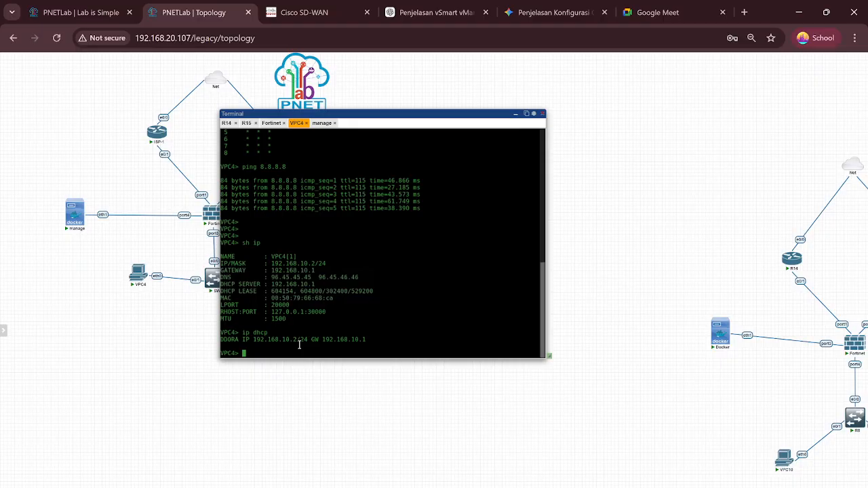
{"action": "key", "text": "Return"}
{"action": "key", "text": "Return"}
{"action": "key", "text": "Return"}
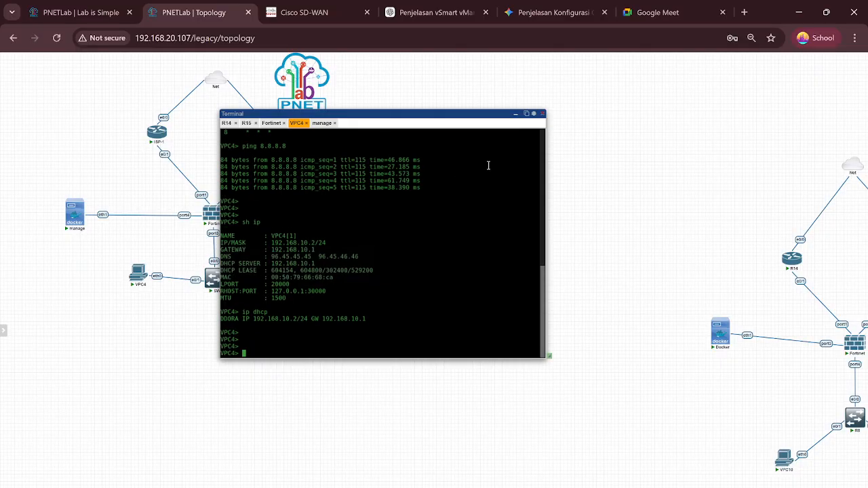
{"action": "left_click", "coordinate": [515, 113]}
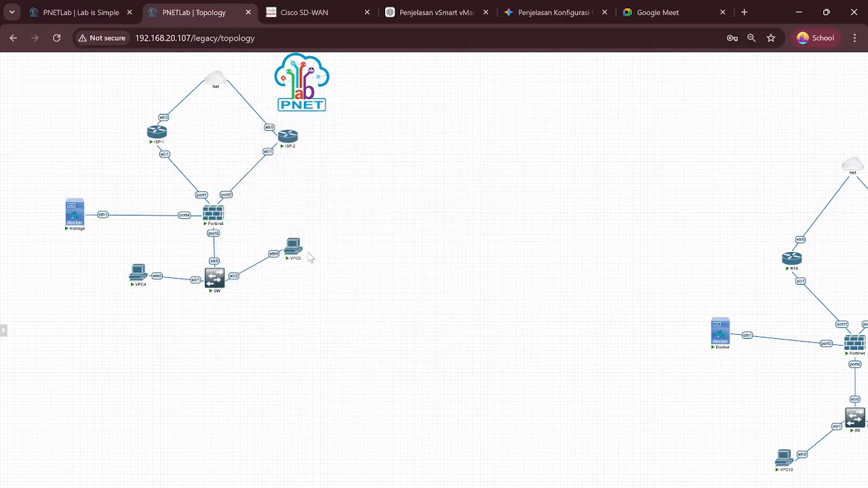
Step: Check VPC6's IP settings and obtain 192.168.20.2/24 through ip dhcp
{"action": "left_click", "coordinate": [293, 246]}
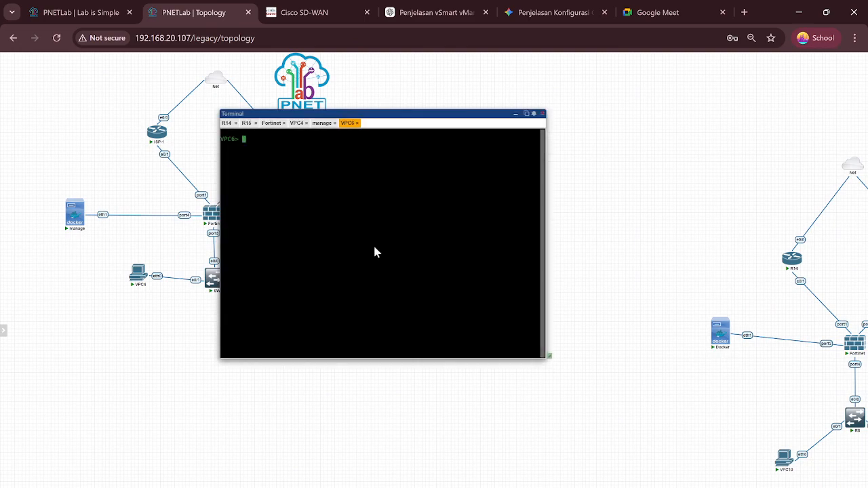
{"action": "key", "text": "Return"}
{"action": "key", "text": "Return"}
{"action": "key", "text": "Return"}
{"action": "type", "text": "sh ip"}
{"action": "key", "text": "Return"}
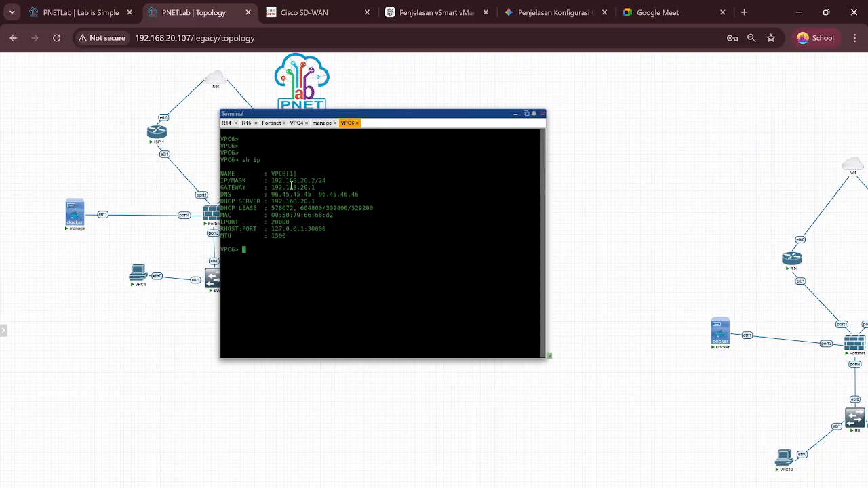
{"action": "key", "text": "Return"}
{"action": "key", "text": "Return"}
{"action": "type", "text": "ip dhcp"}
{"action": "key", "text": "Return"}
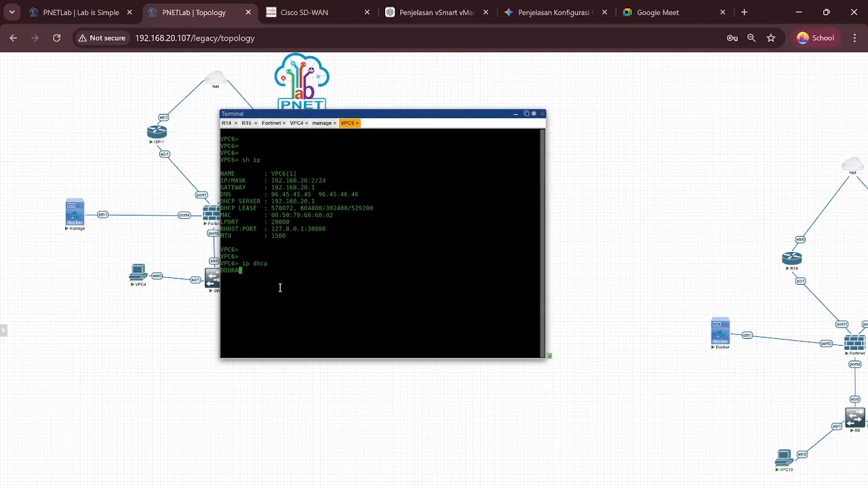
{"action": "key", "text": "Return"}
{"action": "key", "text": "Return"}
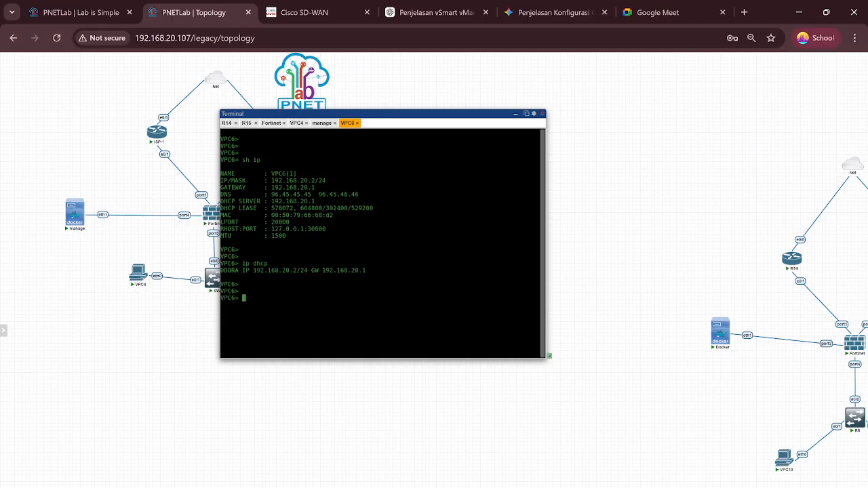
Step: Ping 8.8.8.8 from VPC6 successfully
{"action": "type", "text": "ping 8.8.8.8"}
{"action": "key", "text": "Return"}
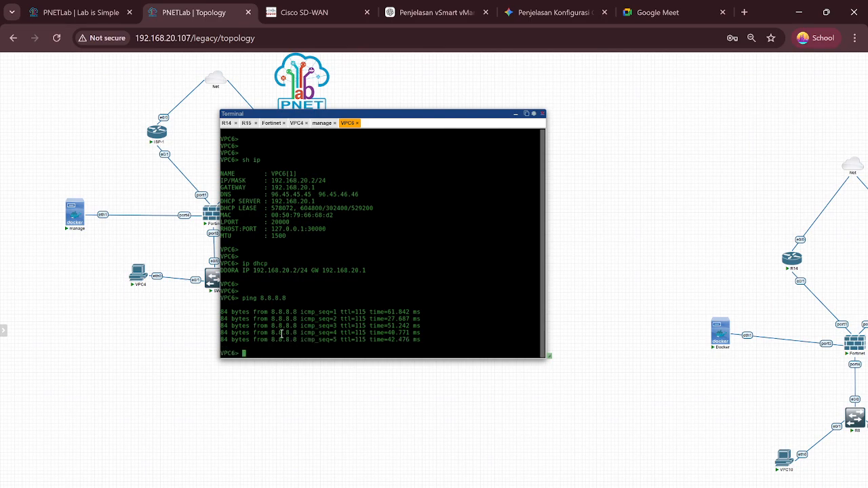
{"action": "key", "text": "Return"}
{"action": "key", "text": "Return"}
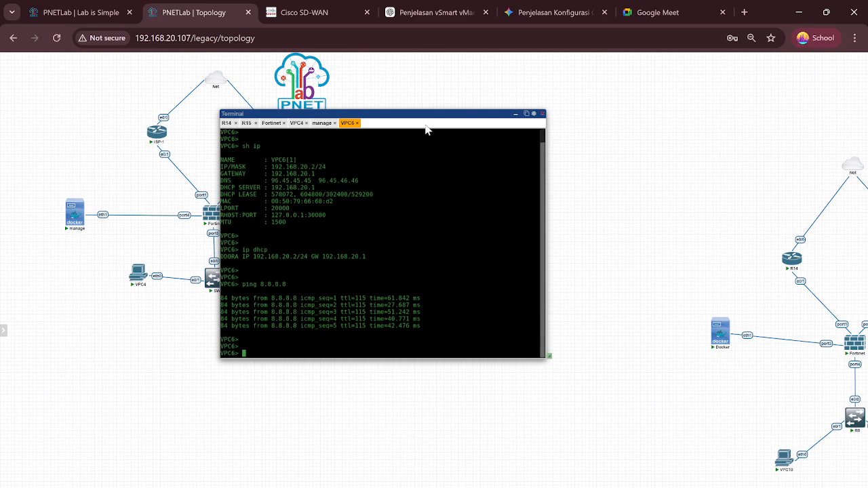
Step: Trace 8.8.8.8 from VPC6 via 192.168.20.1 and 192.168.0.101, and place VPC6 beside SW
{"action": "left_click_drag", "start_coordinate": [402, 114], "coordinate": [466, 147]}
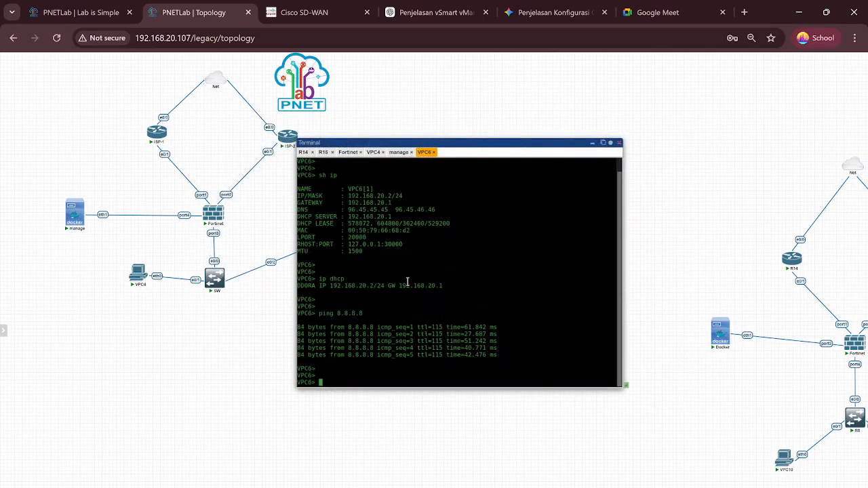
{"action": "type", "text": "trce"}
{"action": "key", "text": "BackSpace"}
{"action": "key", "text": "BackSpace"}
{"action": "key", "text": "BackSpace"}
{"action": "type", "text": "ace "}
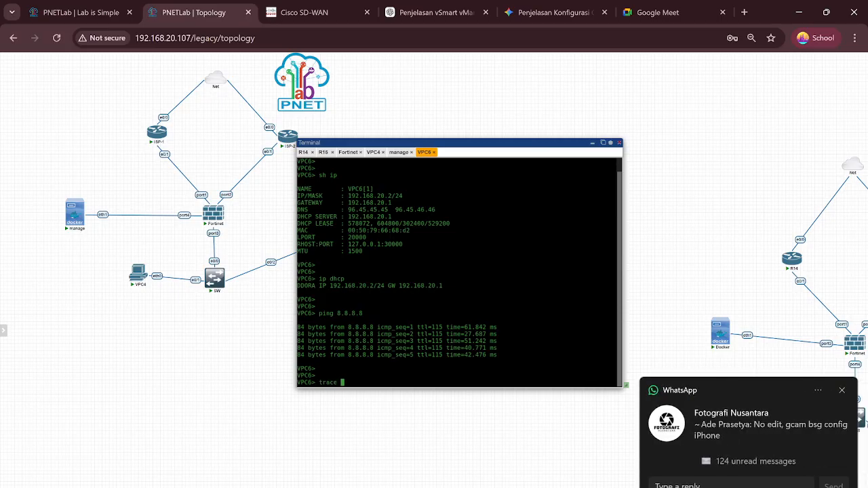
{"action": "type", "text": "8.8.8.8"}
{"action": "key", "text": "Return"}
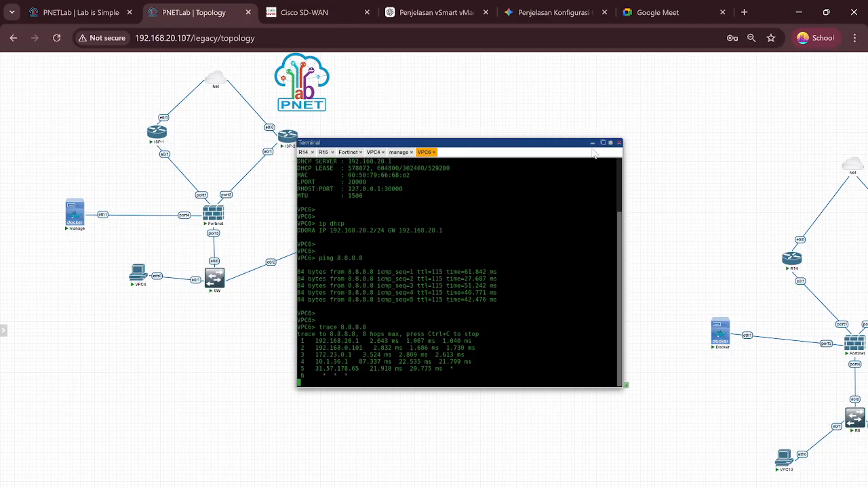
{"action": "left_click_drag", "start_coordinate": [561, 144], "coordinate": [583, 204]}
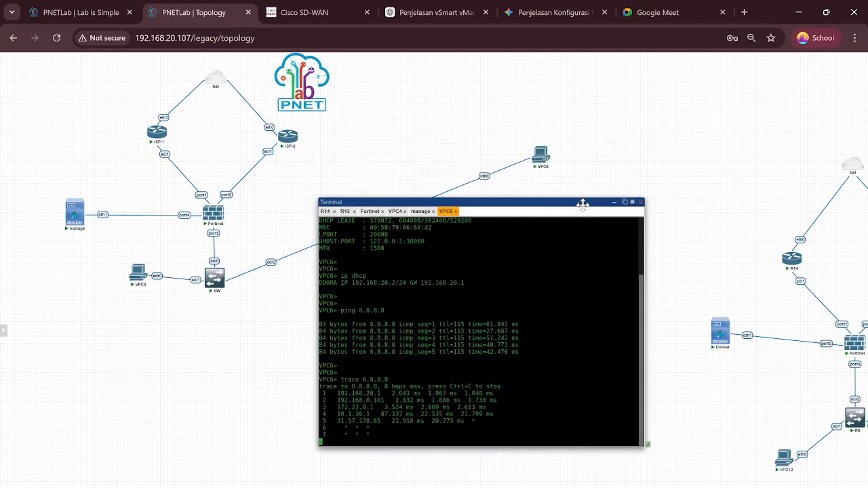
{"action": "left_click_drag", "start_coordinate": [541, 156], "coordinate": [299, 270]}
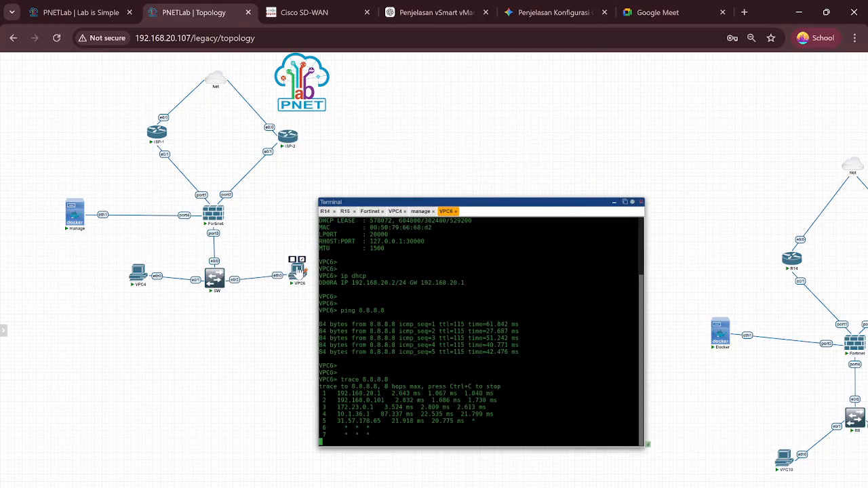
{"action": "left_click_drag", "start_coordinate": [493, 202], "coordinate": [514, 129]}
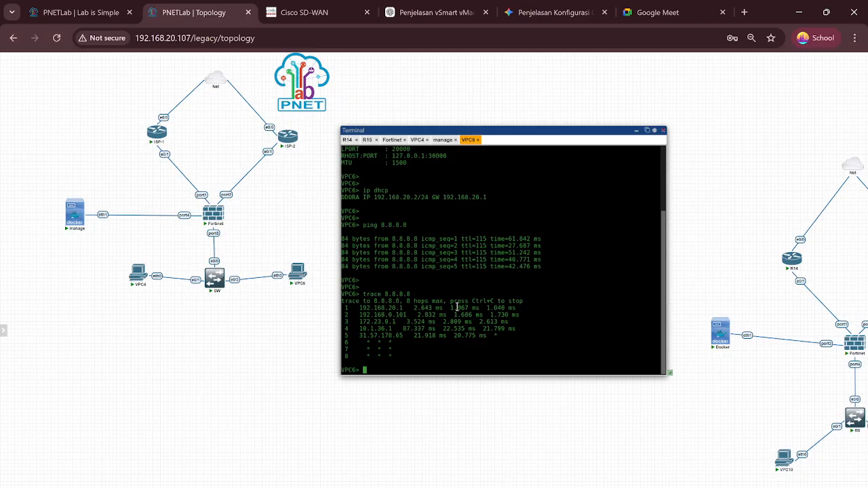
Step: Close VPC6's console and delete the Fortinet–ISP-2 connection from its right-click menu
{"action": "left_click", "coordinate": [636, 130]}
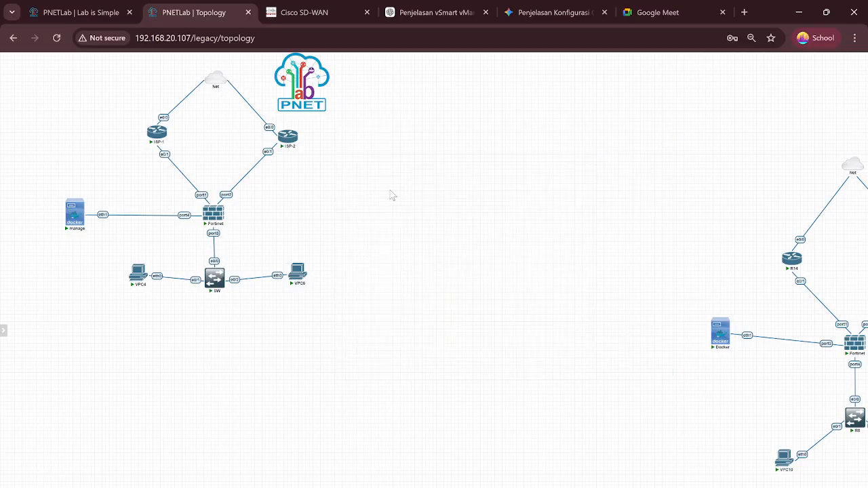
{"action": "right_click", "coordinate": [249, 178]}
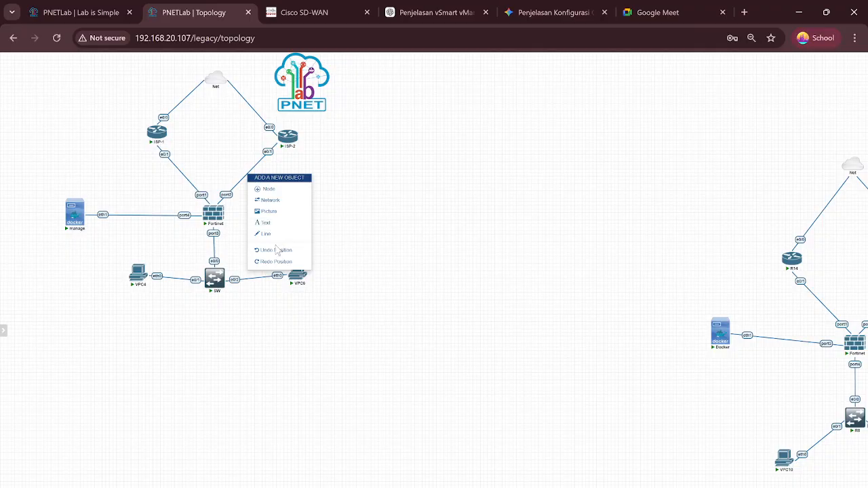
{"action": "left_click", "coordinate": [331, 211]}
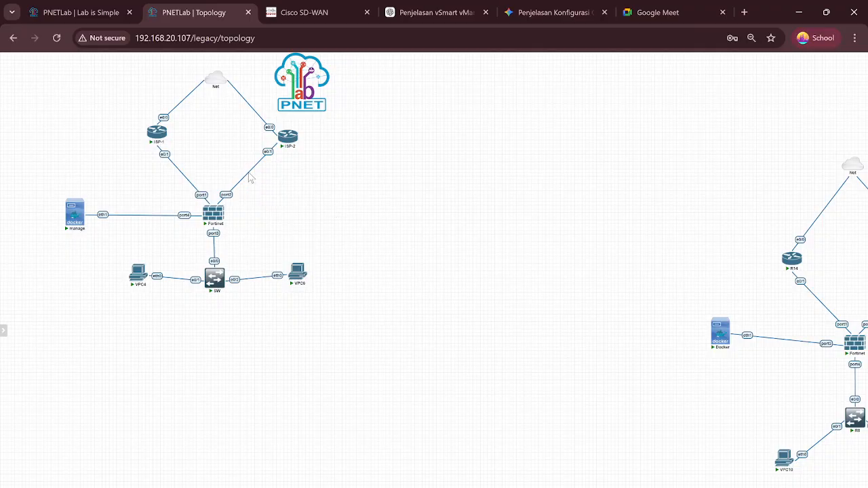
{"action": "right_click", "coordinate": [249, 175]}
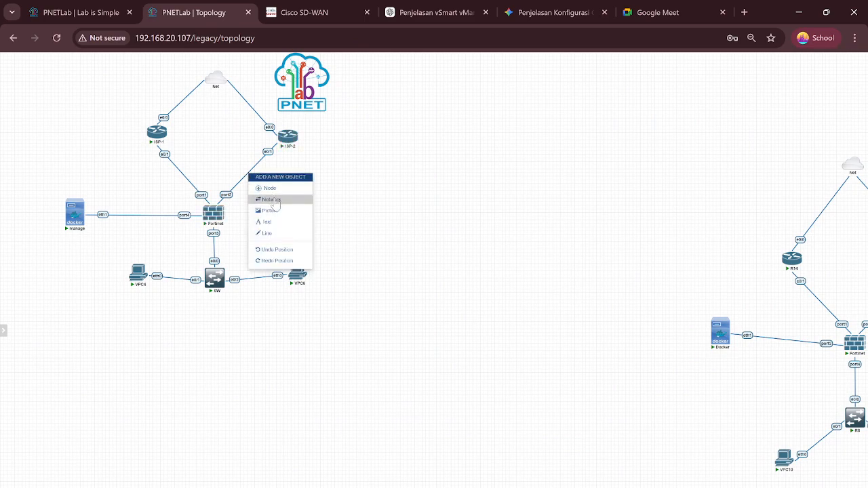
{"action": "left_click", "coordinate": [338, 171]}
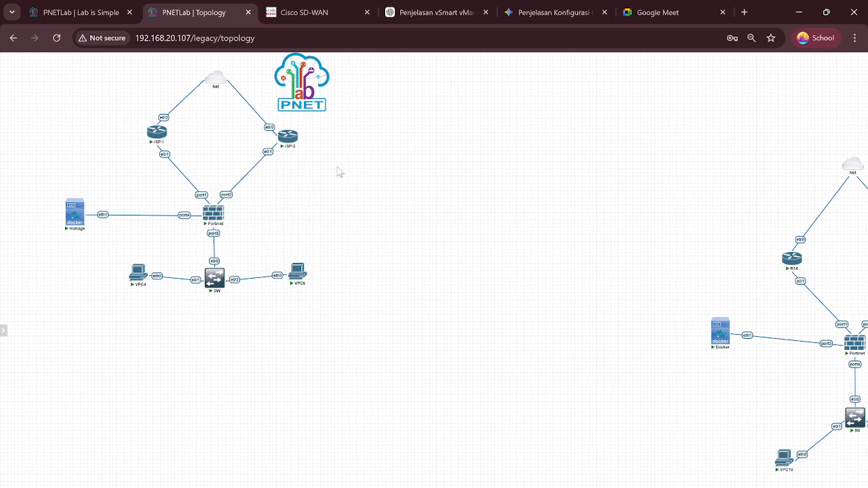
{"action": "scroll", "coordinate": [339, 173], "scroll_direction": "down", "scroll_amount": 2}
{"action": "scroll", "coordinate": [337, 171], "scroll_direction": "up", "scroll_amount": 2}
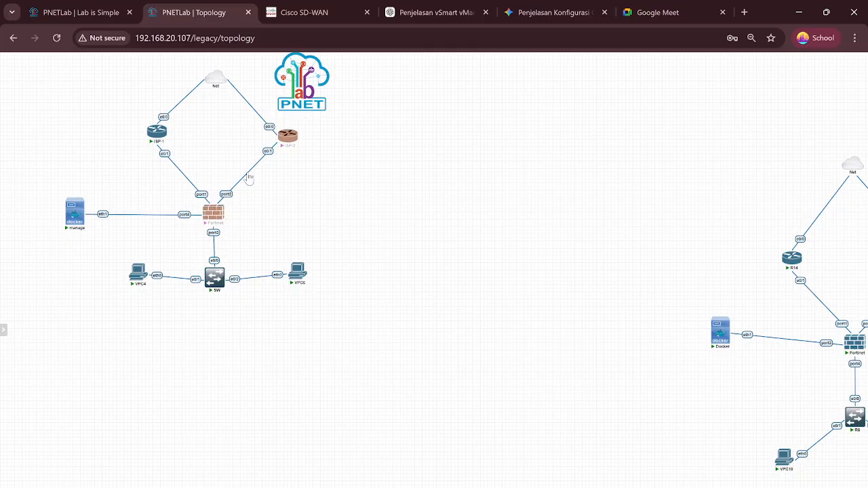
{"action": "right_click", "coordinate": [249, 178]}
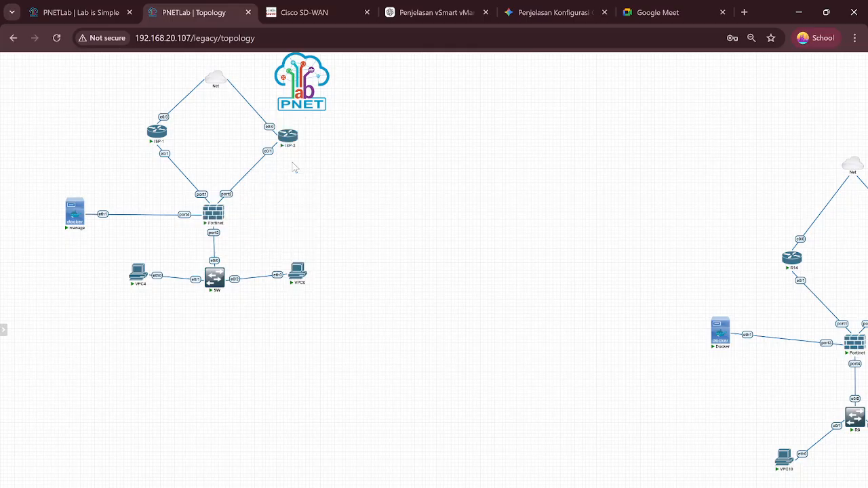
{"action": "right_click", "coordinate": [254, 170]}
{"action": "left_click_drag", "start_coordinate": [356, 185], "coordinate": [241, 190]}
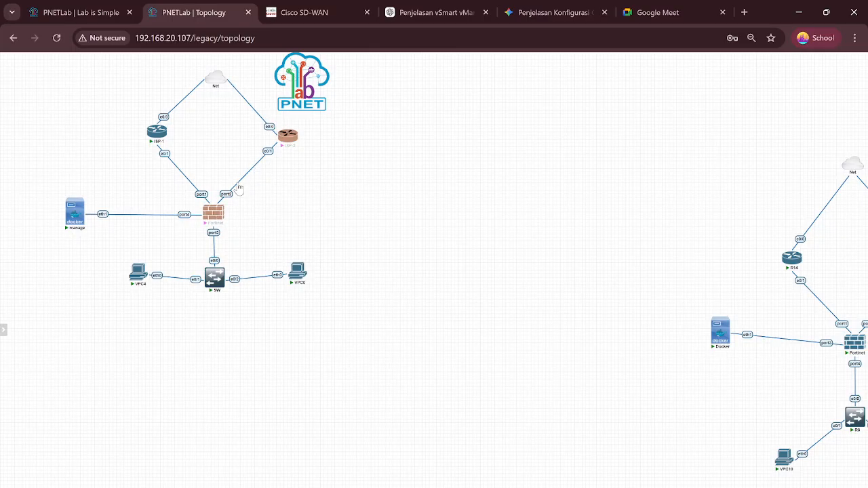
{"action": "right_click", "coordinate": [240, 189]}
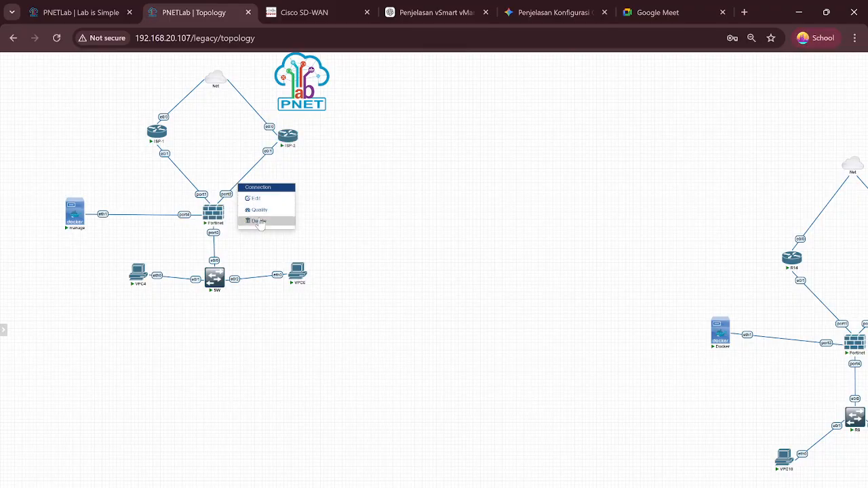
{"action": "left_click", "coordinate": [259, 219]}
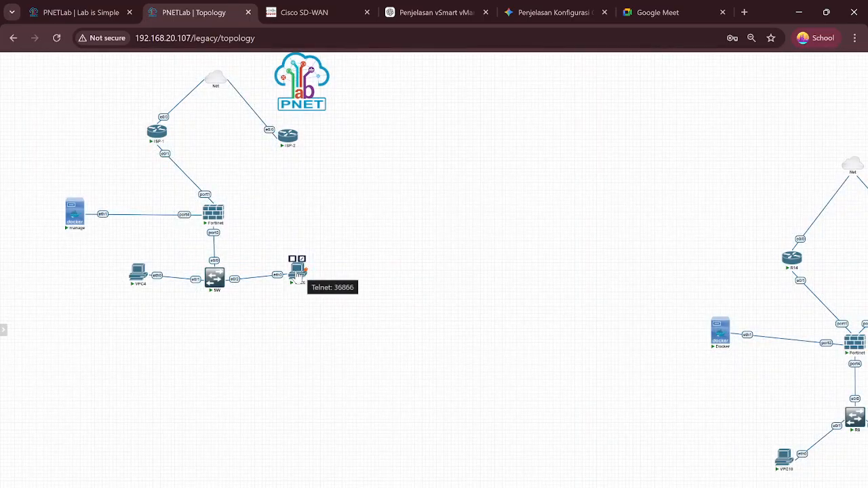
Step: Rerun trace 8.8.8.8 on VPC6, now via 128.21.0.101 to 27.111.228.150, comparing hops with the old trace
{"action": "left_click", "coordinate": [298, 273]}
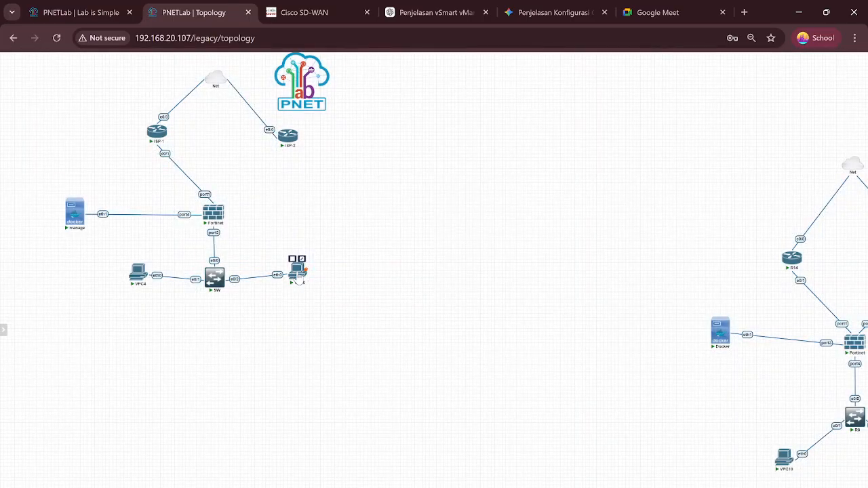
{"action": "key", "text": "Return"}
{"action": "key", "text": "Return"}
{"action": "key", "text": "Return"}
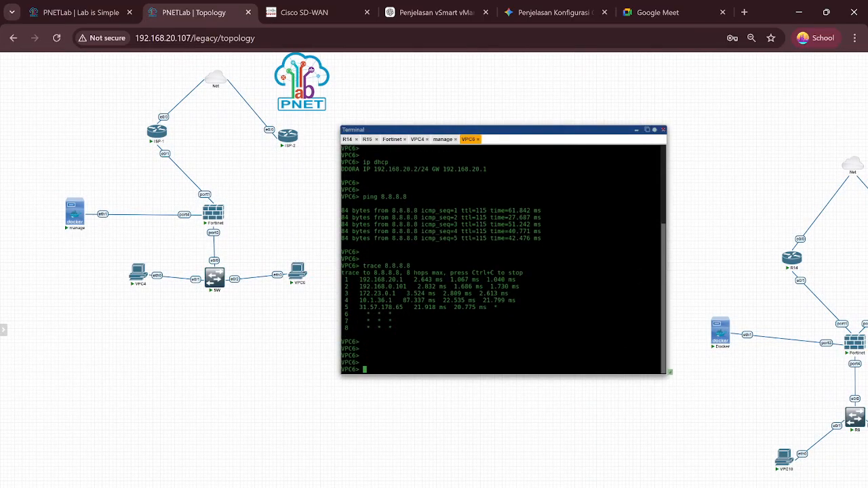
{"action": "key", "text": "Up"}
{"action": "key", "text": "Return"}
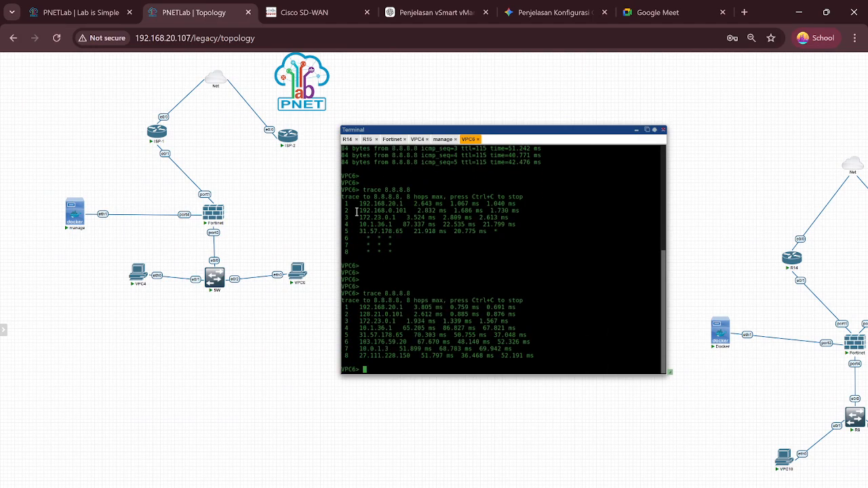
{"action": "left_click_drag", "start_coordinate": [356, 212], "coordinate": [440, 217]}
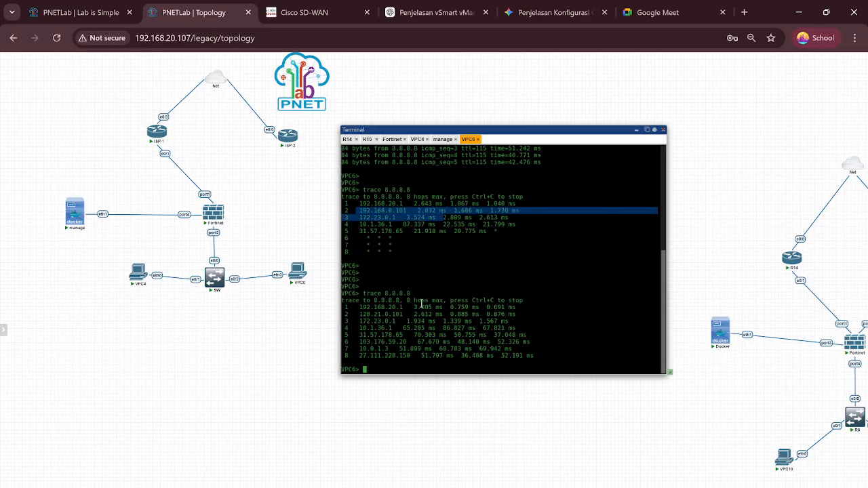
{"action": "mouse_move", "coordinate": [359, 316]}
{"action": "left_mouse_down"}
{"action": "mouse_move", "coordinate": [441, 323]}
{"action": "mouse_move", "coordinate": [531, 307]}
{"action": "left_mouse_up"}
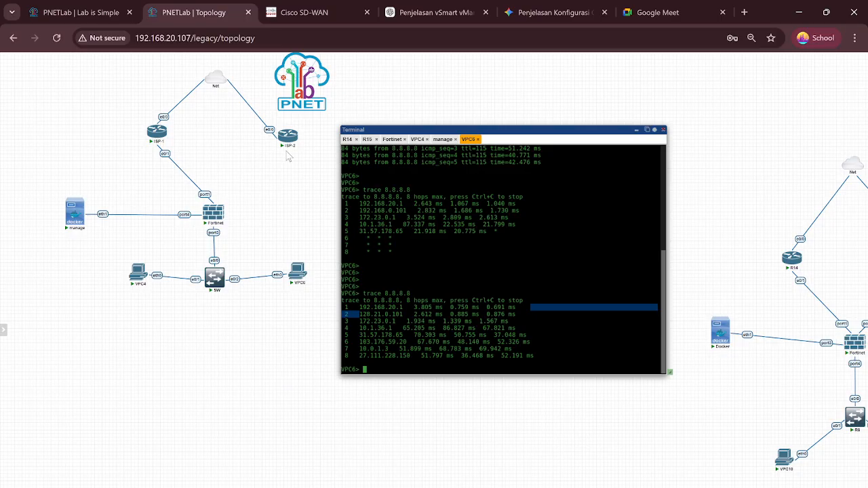
{"action": "left_click", "coordinate": [470, 280]}
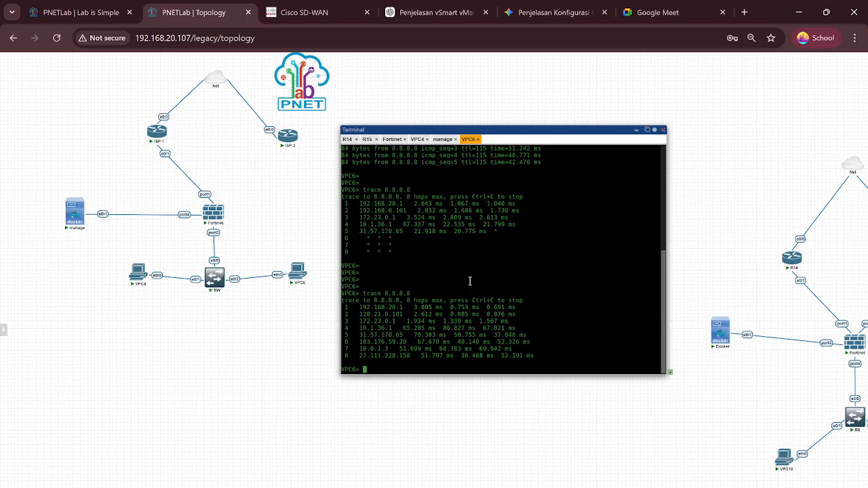
{"action": "key", "text": "Return"}
{"action": "key", "text": "Return"}
{"action": "key", "text": "Return"}
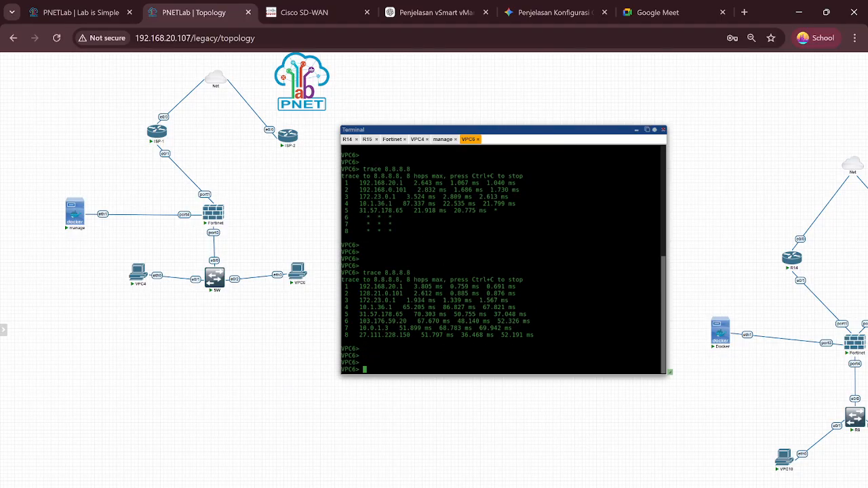
{"action": "left_click", "coordinate": [637, 130]}
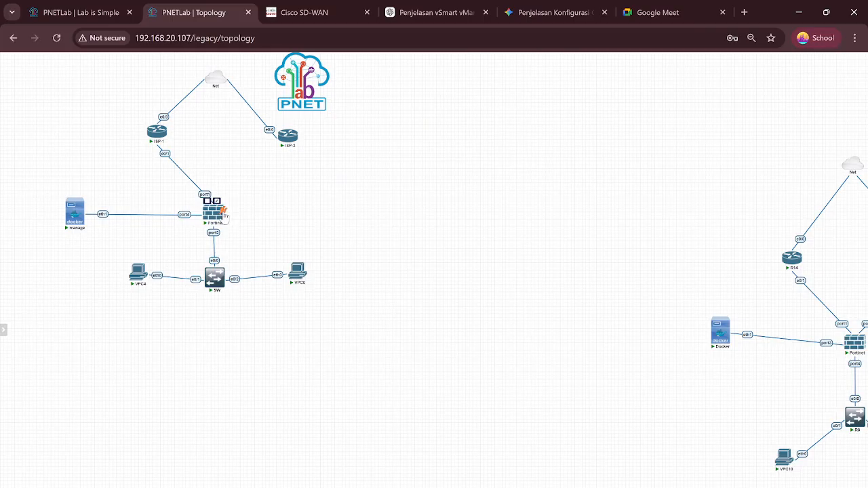
Step: Link Fortinet port2 to ISP-2 e0/1 and rerun trace 8.8.8.8 from VPC6
{"action": "left_click_drag", "start_coordinate": [211, 202], "coordinate": [286, 146]}
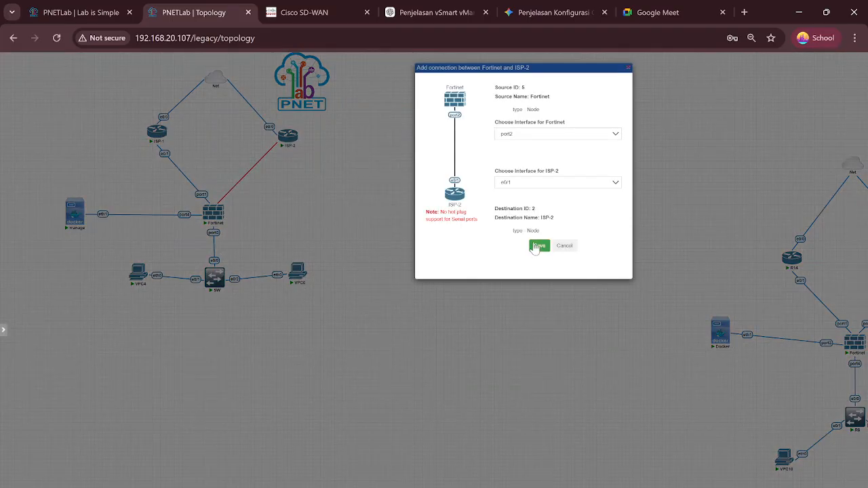
{"action": "left_click", "coordinate": [536, 247]}
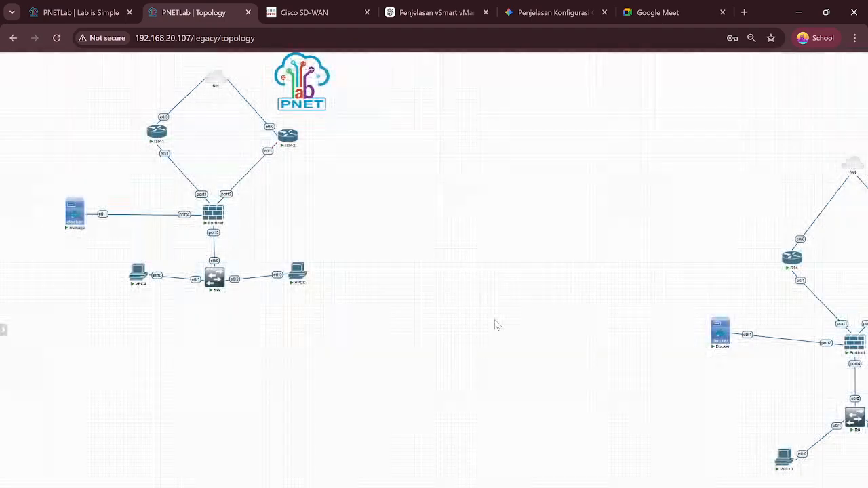
{"action": "left_click", "coordinate": [297, 273]}
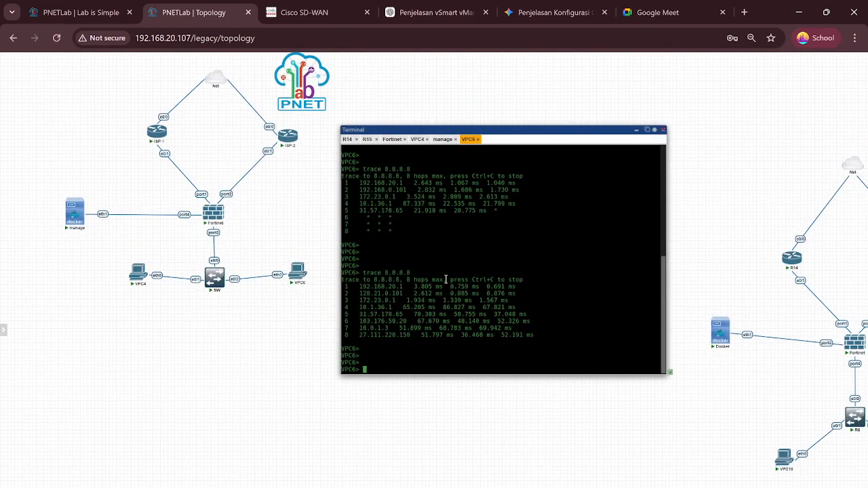
{"action": "key", "text": "Up"}
{"action": "key", "text": "Return"}
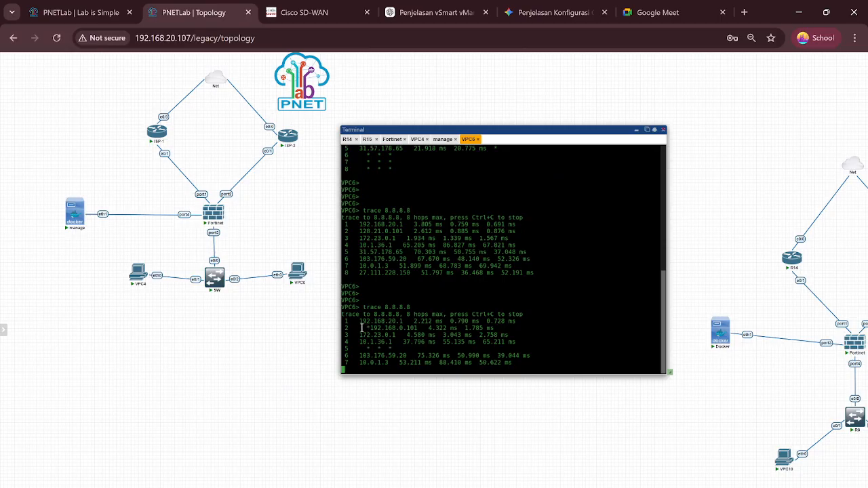
Step: Review the new trace, back via 192.168.0.101 and reaching 27.111.228.30
{"action": "left_click_drag", "start_coordinate": [362, 329], "coordinate": [563, 313]}
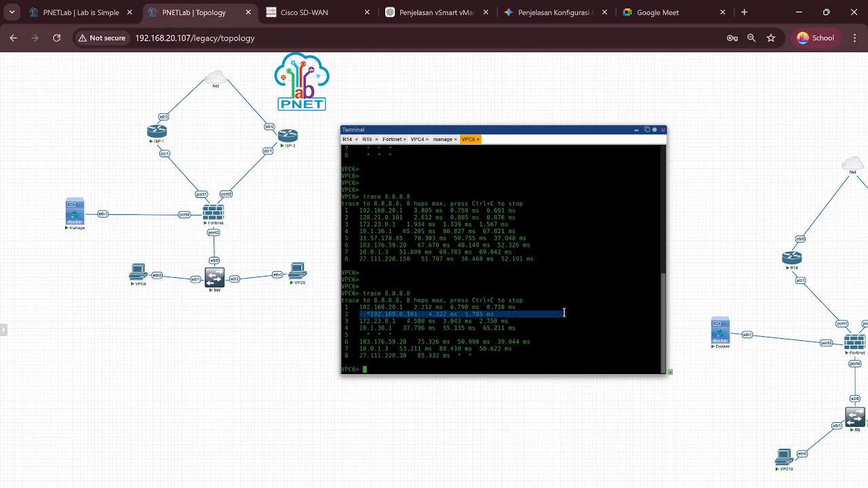
{"action": "key", "text": "Return"}
{"action": "key", "text": "Return"}
{"action": "key", "text": "Return"}
{"action": "key", "text": "Return"}
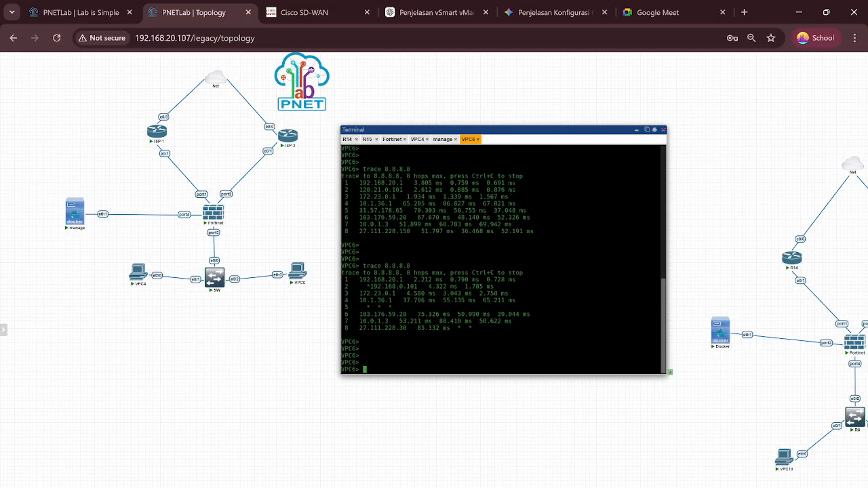
{"action": "key", "text": "Page_Up"}
{"action": "key", "text": "Return"}
{"action": "key", "text": "Return"}
{"action": "key", "text": "Return"}
{"action": "key", "text": "Return"}
{"action": "key", "text": "Page_Down"}
{"action": "key", "text": "Page_Up"}
{"action": "key", "text": "Page_Down"}
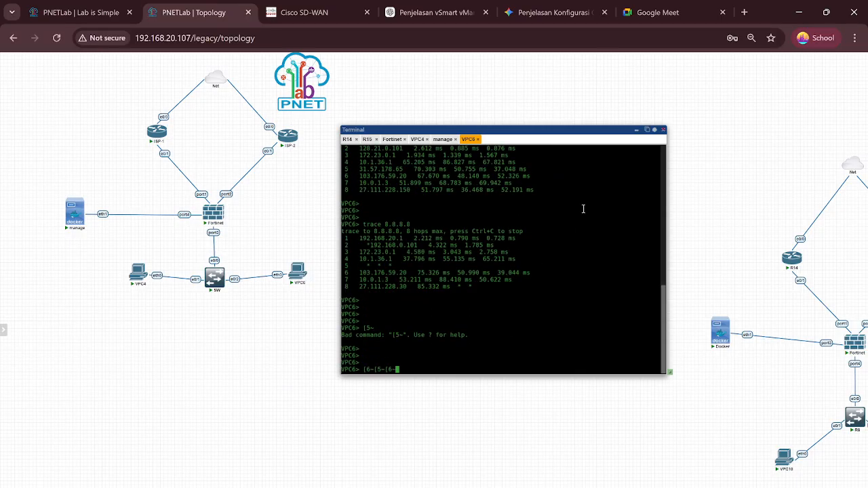
Step: Close VPC6's console and move the PNET logo to the middle of the canvas
{"action": "left_click", "coordinate": [636, 130]}
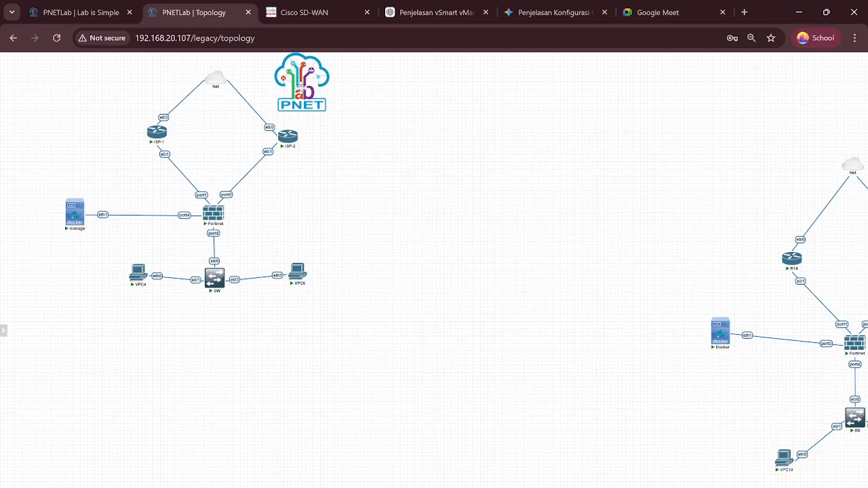
{"action": "left_click_drag", "start_coordinate": [299, 85], "coordinate": [445, 193]}
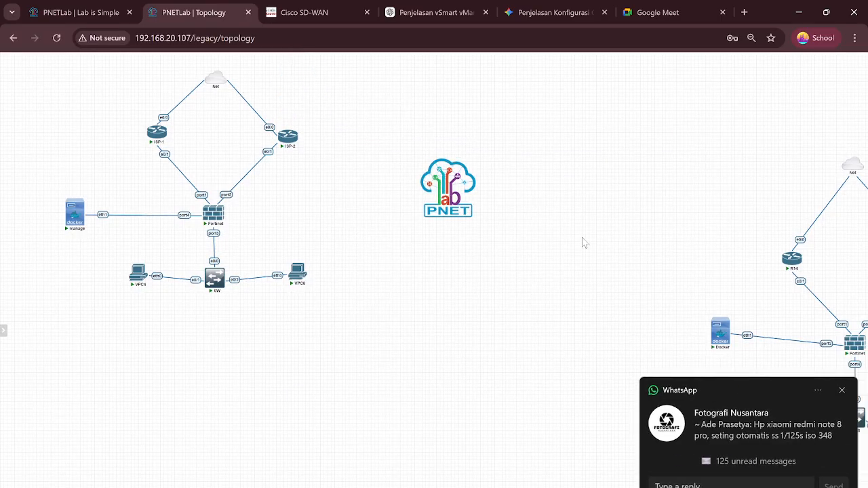
{"action": "left_click", "coordinate": [841, 390]}
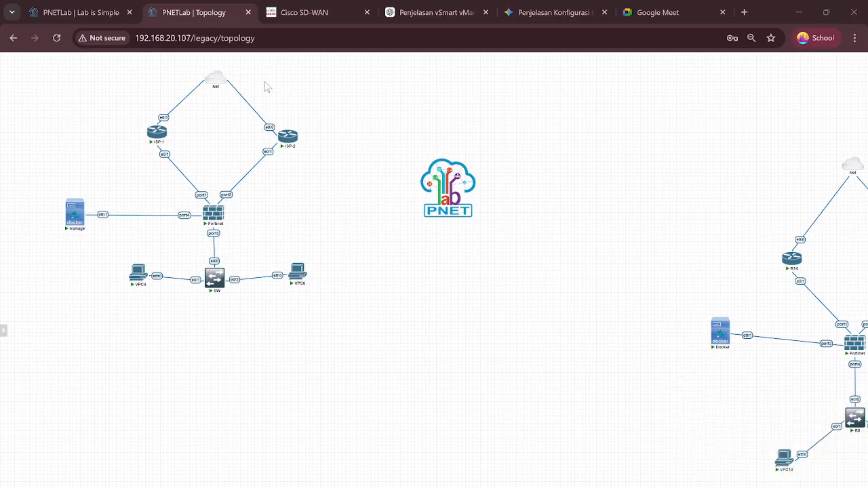